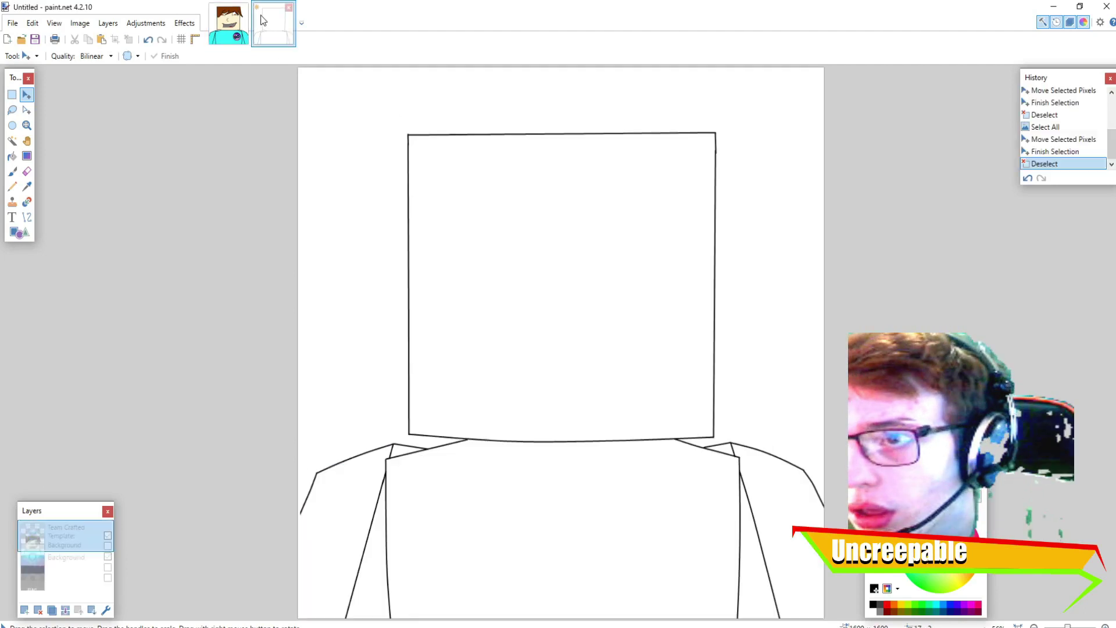
Step: Check the finished profile picture, and draw a slanted line with the Line/Curve tool outward from the head outline's upper-right corner in the template image
left_click(229, 23)
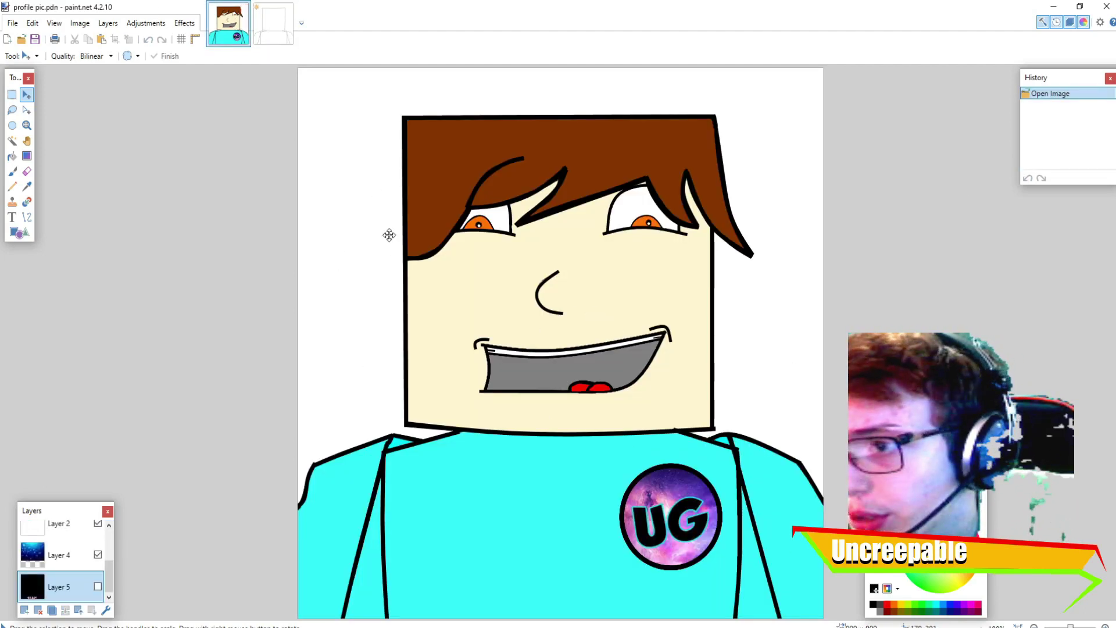
left_click(273, 33)
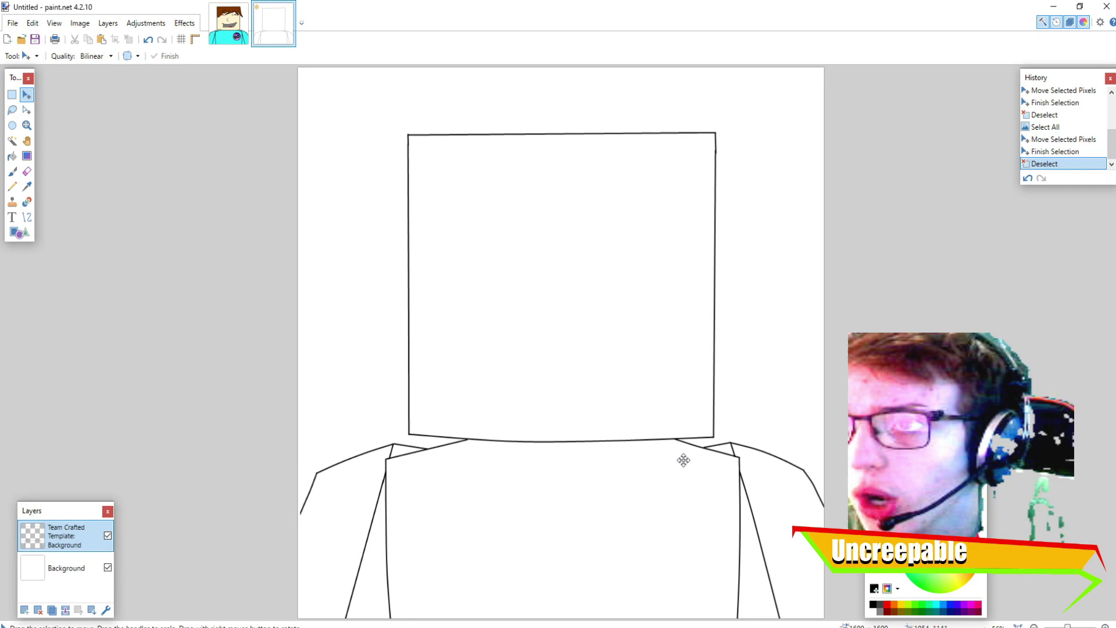
left_click(28, 220)
key("ctrl+Tab")
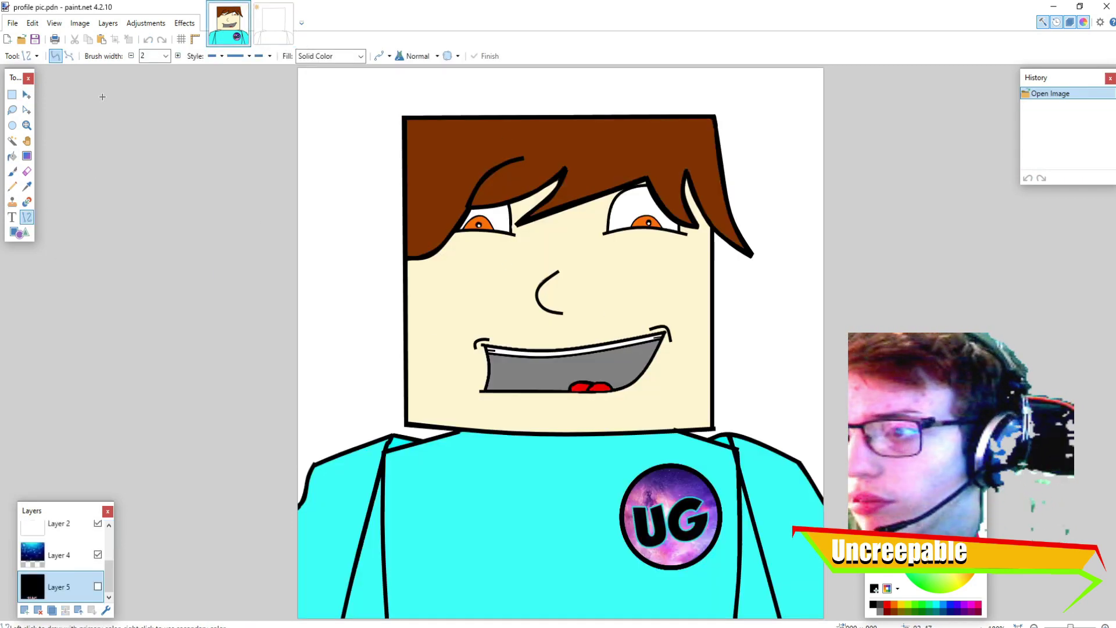
left_click(269, 41)
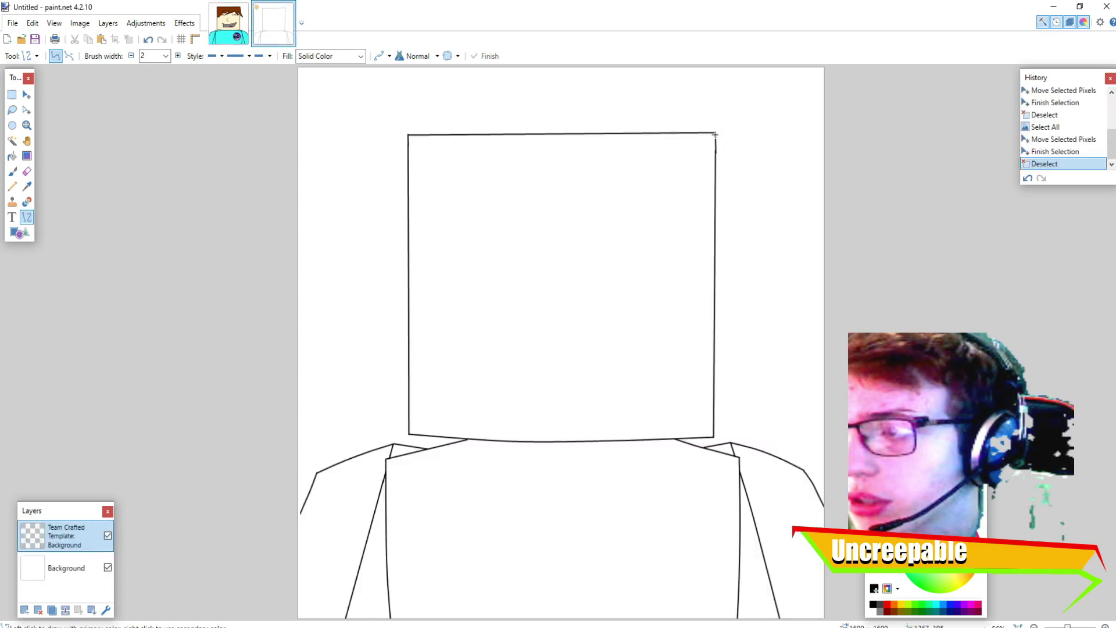
mouse_move(711, 126)
left_mouse_down()
mouse_move(781, 253)
mouse_move(771, 245)
left_mouse_up()
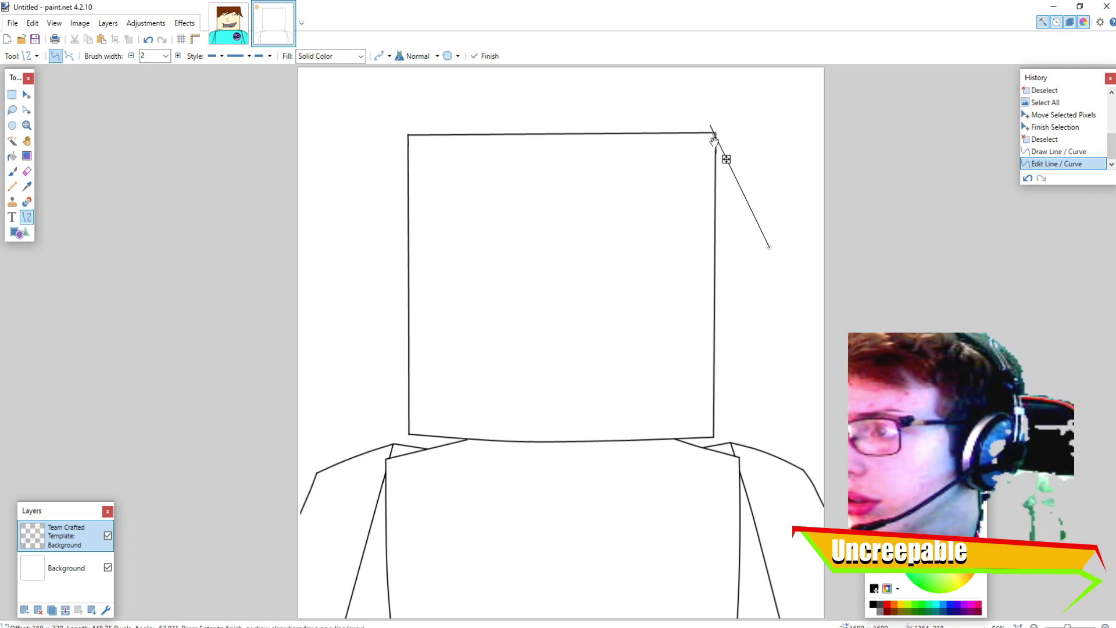
mouse_move(715, 137)
left_mouse_down()
mouse_move(747, 175)
mouse_move(756, 217)
mouse_move(742, 190)
left_mouse_up()
Step: Set the brush width of the slanted line to 11
left_click(165, 56)
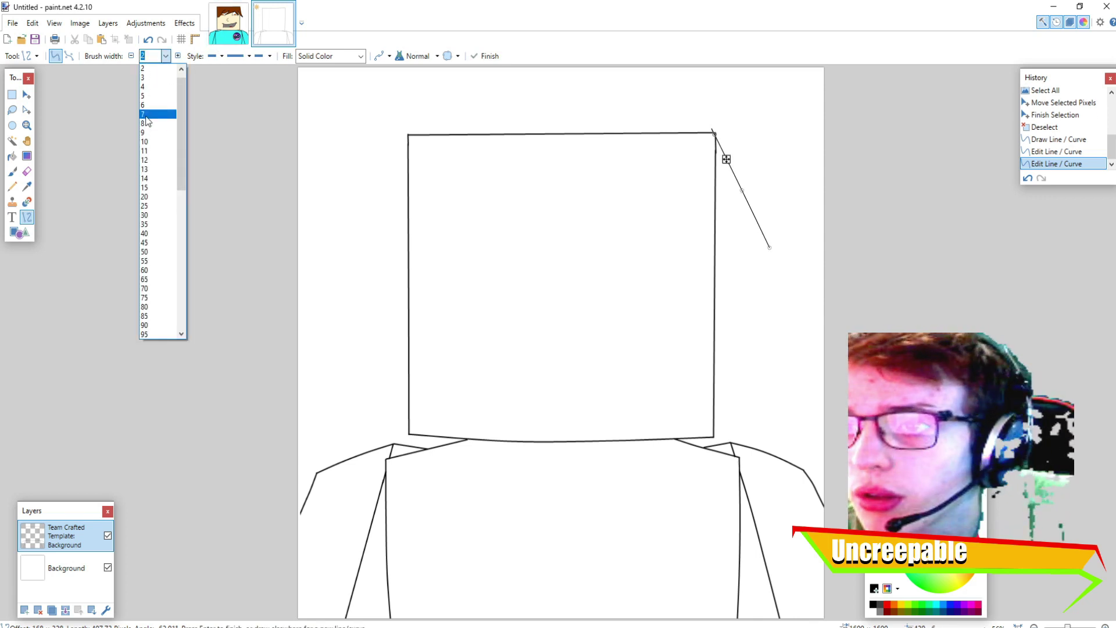
left_click(148, 106)
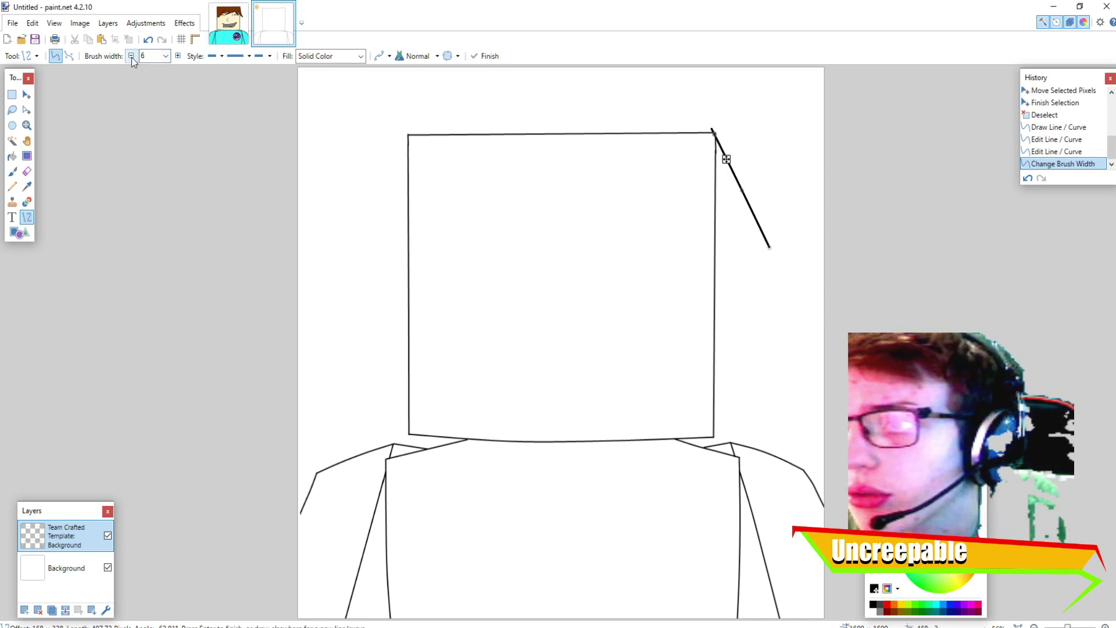
left_click(166, 56)
left_click(150, 116)
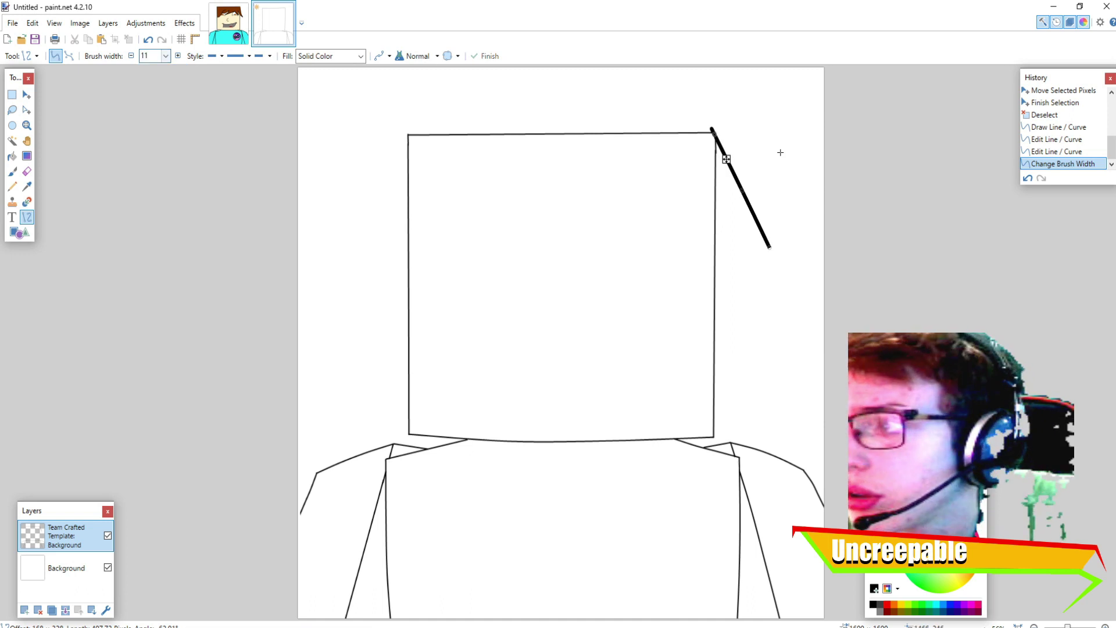
Step: Bend the slanted line inward as the outer hair edge, anchor its upper end on the head's corner, and undo any stray line
left_click_drag(744, 190, 741, 216)
left_click_drag(712, 123, 716, 141)
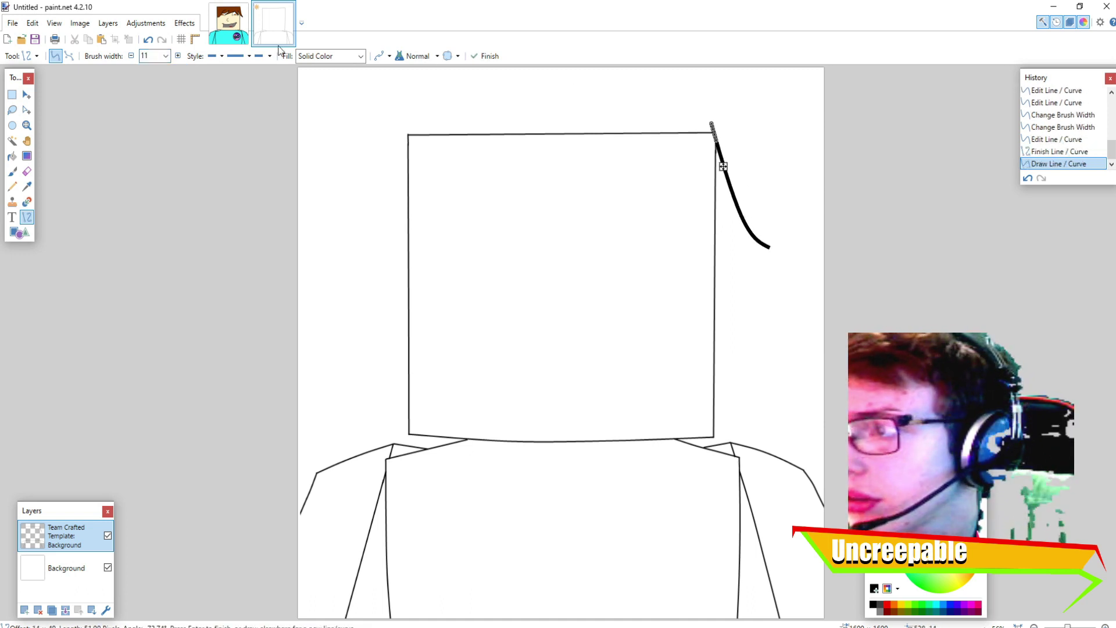
left_click(148, 40)
left_click(148, 40)
left_click_drag(716, 136, 728, 159)
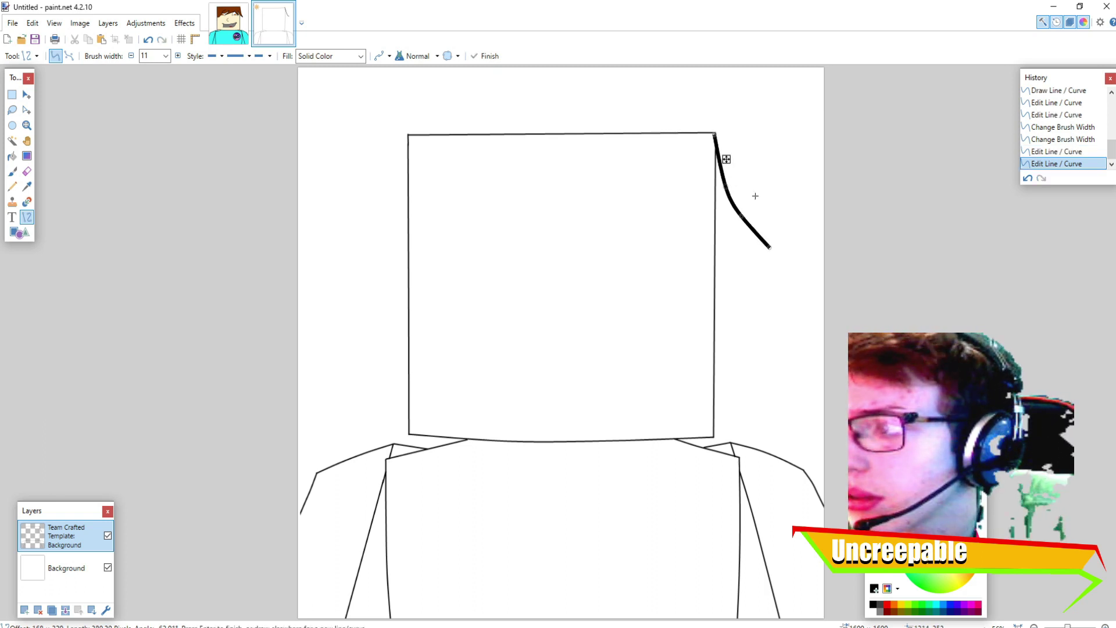
key("Return")
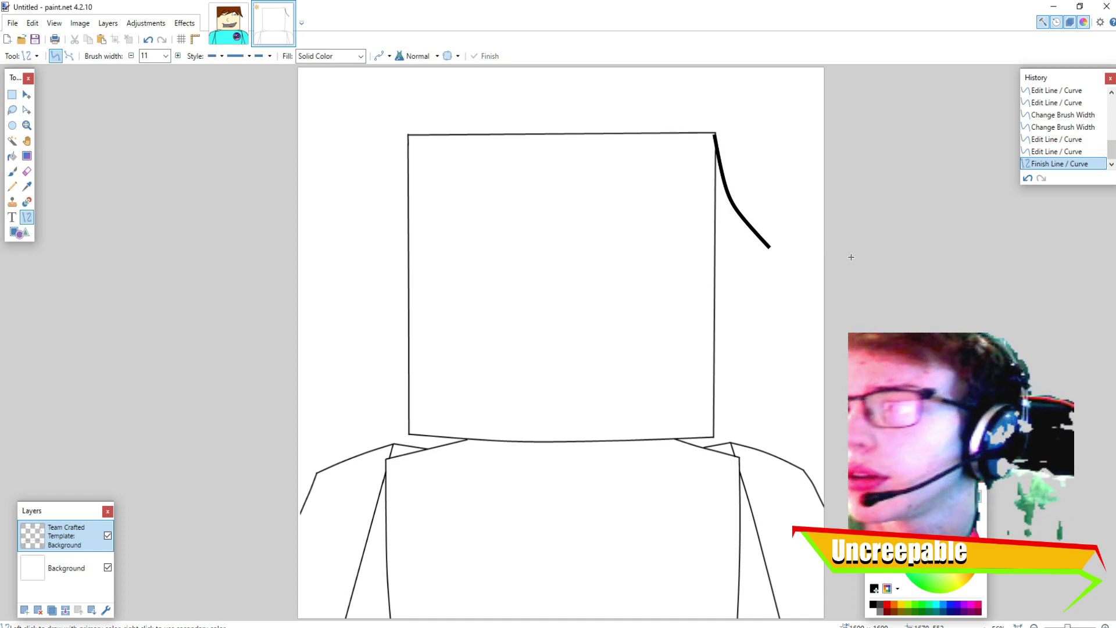
Step: Draw a curve from the outer hair edge's lower tip back up into the head, bowed downward to form the hair lock's underside
mouse_move(769, 248)
left_mouse_down()
mouse_move(698, 208)
mouse_move(681, 190)
mouse_move(689, 188)
left_mouse_up()
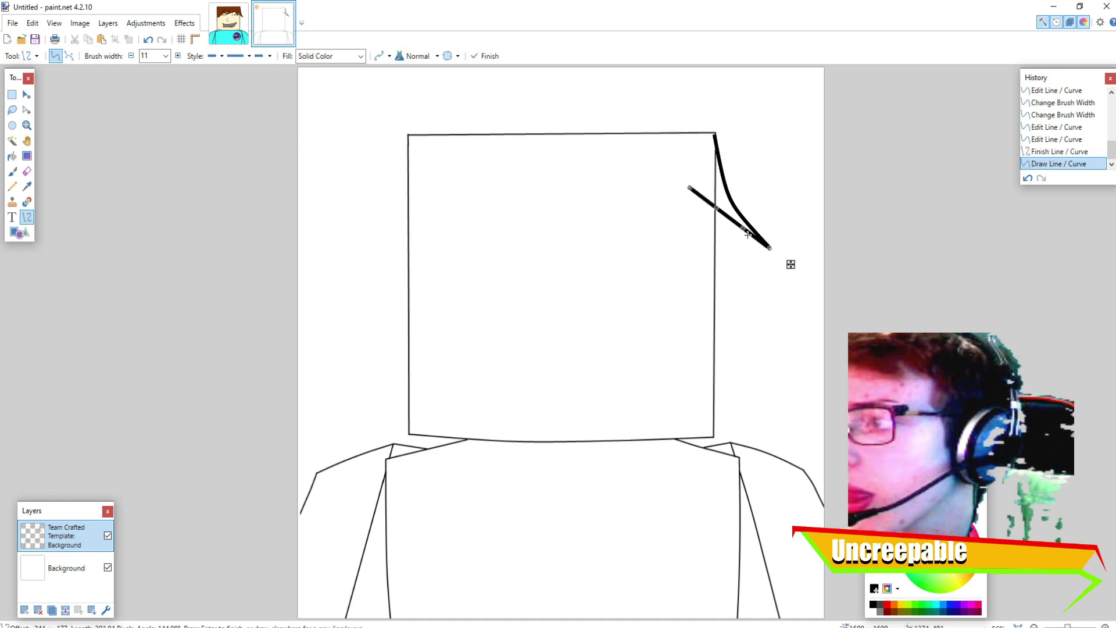
left_click_drag(748, 234, 708, 212)
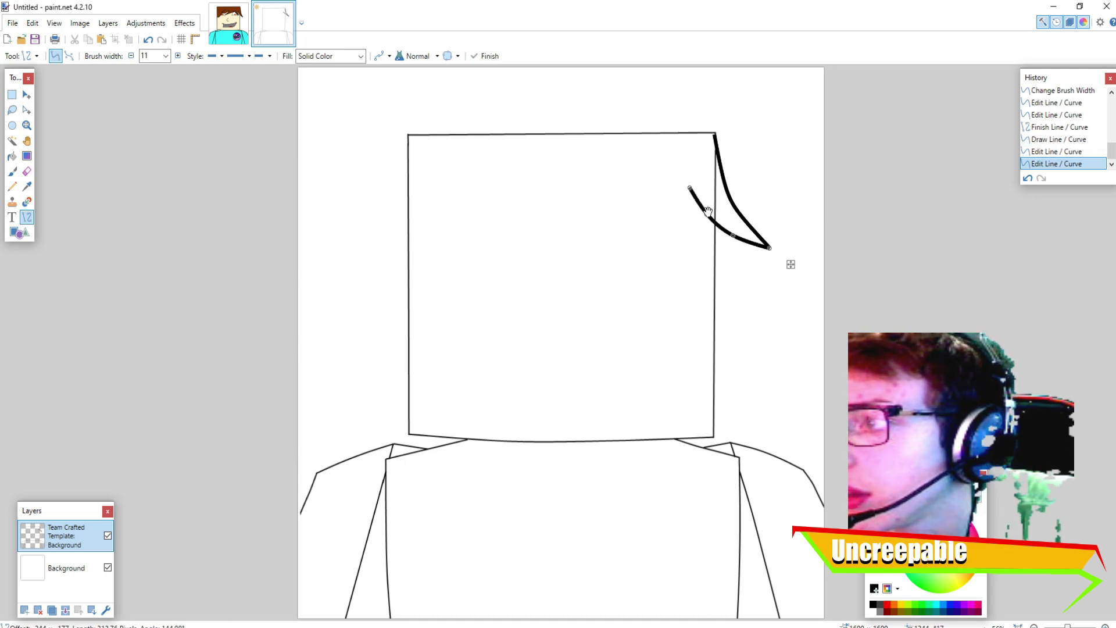
left_click(1012, 283)
Step: Compare with the reference avatar, and draw a short downward curve bowed to the left from the inner end of the outer hair lock
left_click(229, 24)
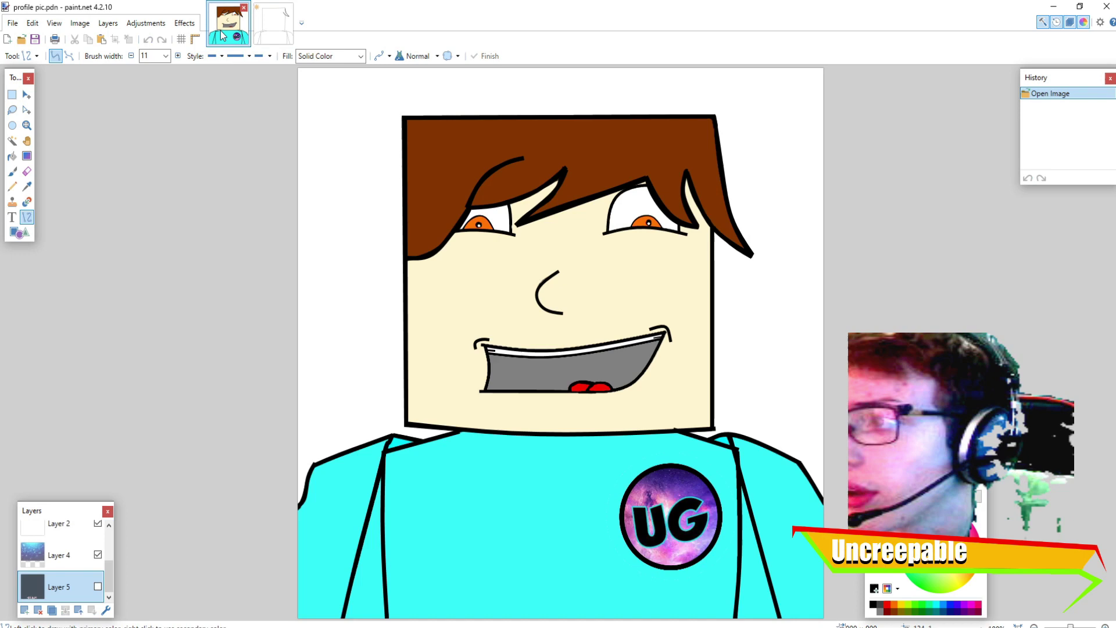
left_click(266, 40)
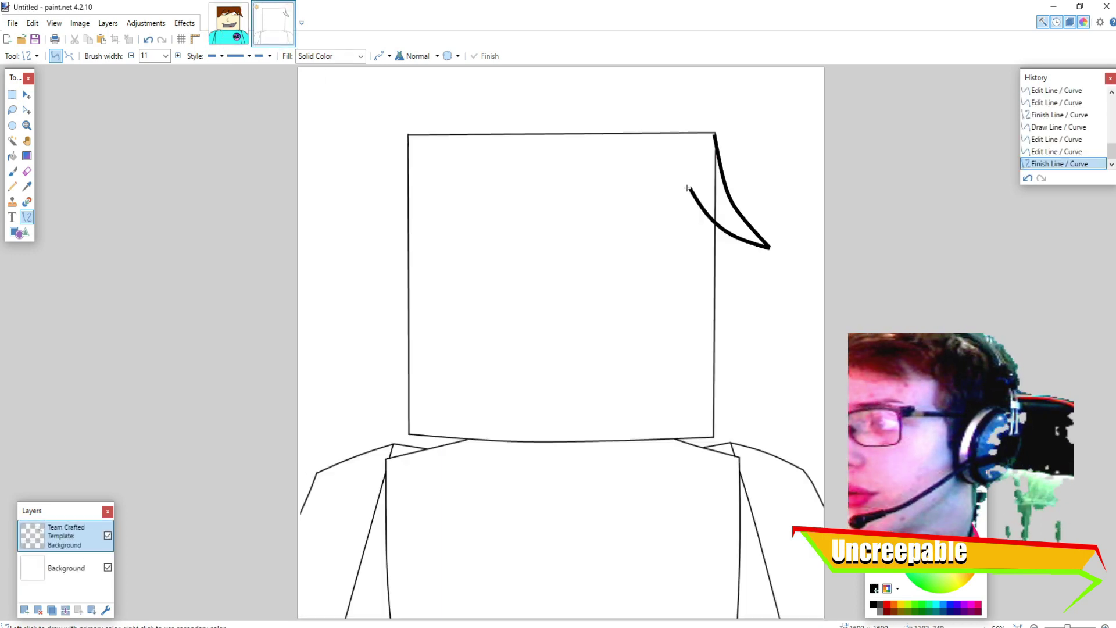
mouse_move(691, 229)
left_mouse_down()
mouse_move(693, 253)
mouse_move(681, 212)
left_mouse_up()
key("Return")
Step: Draw a curve from the short stroke's lower tip up and to the left, bowed downward, closing the second hair spike
left_click(227, 41)
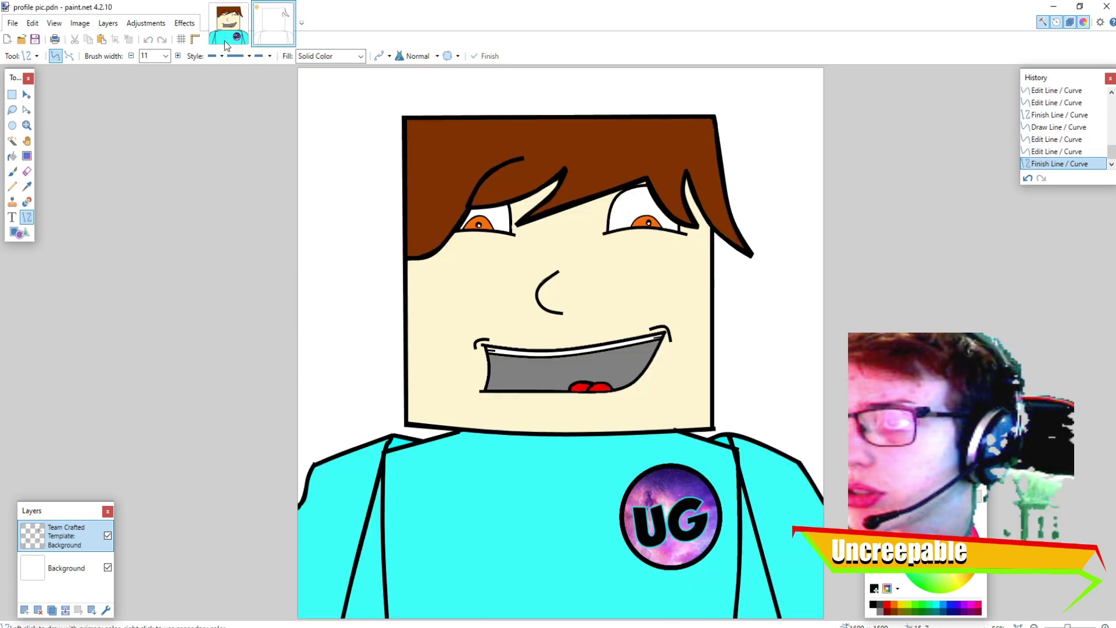
left_click(277, 31)
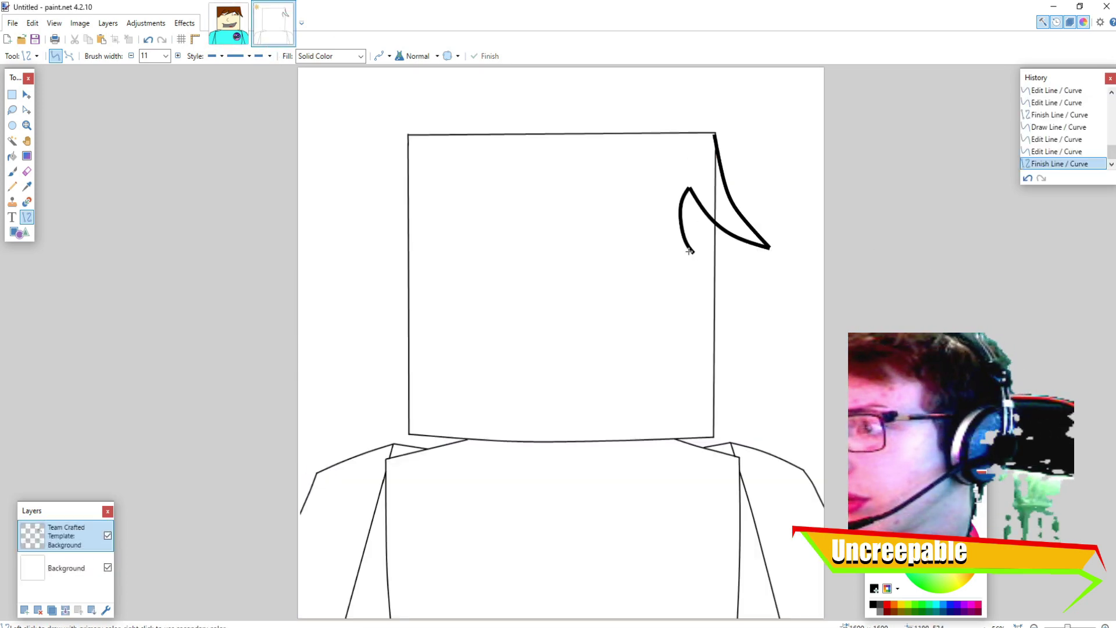
left_click_drag(692, 251, 642, 193)
left_click_drag(674, 232, 649, 218)
key("Return")
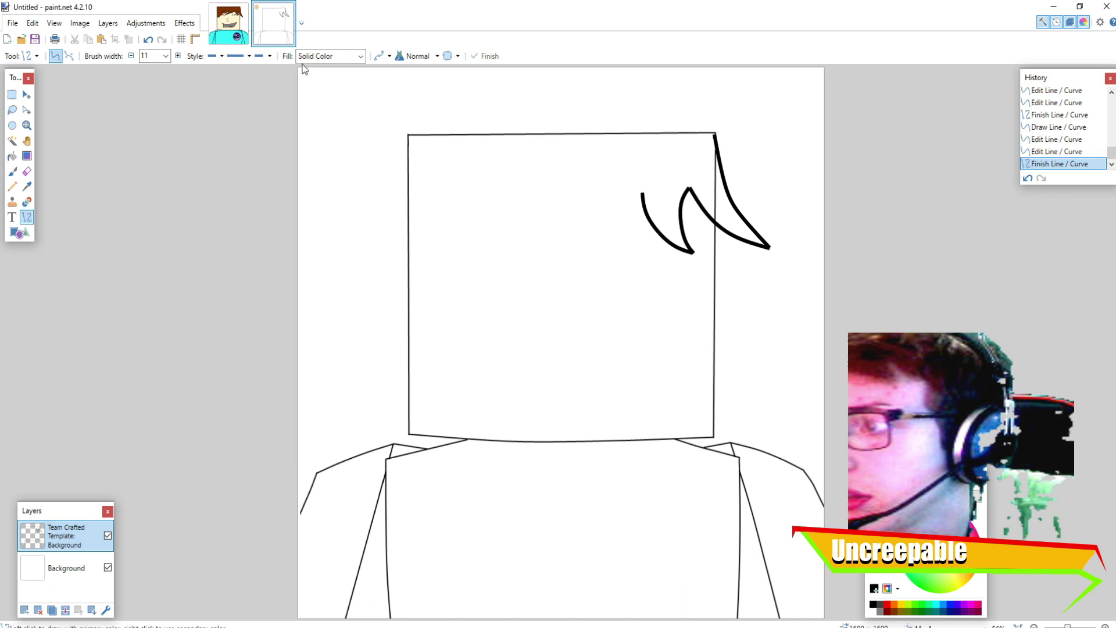
Step: Following the reference avatar's fringe, draw a straight line from the second spike's upper left end down toward the middle of the forehead
left_click(244, 27)
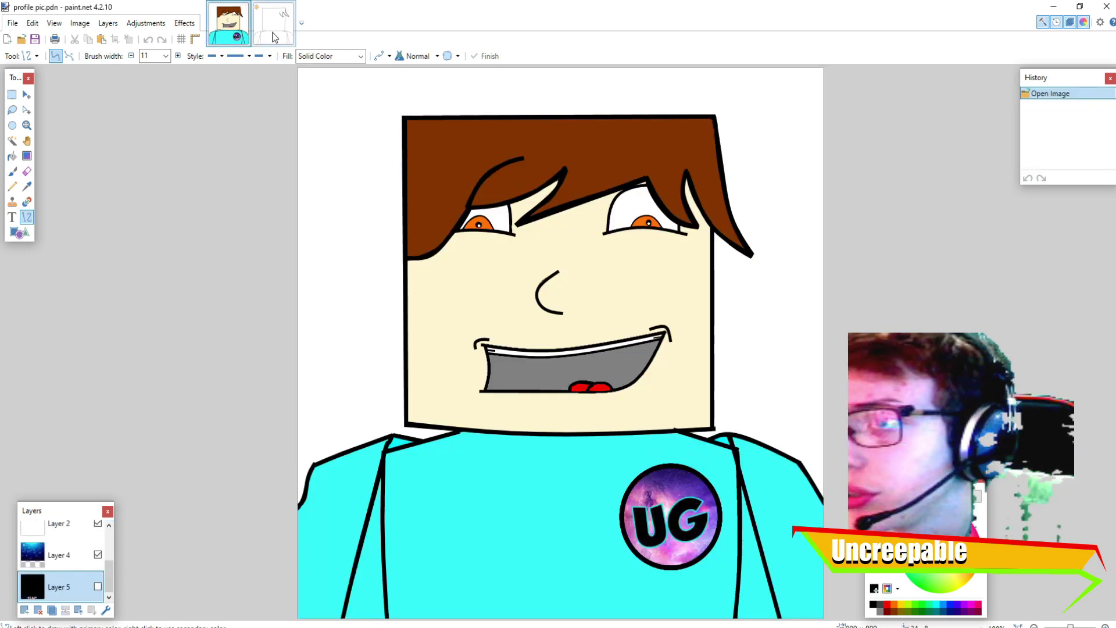
left_click(273, 33)
left_click(236, 22)
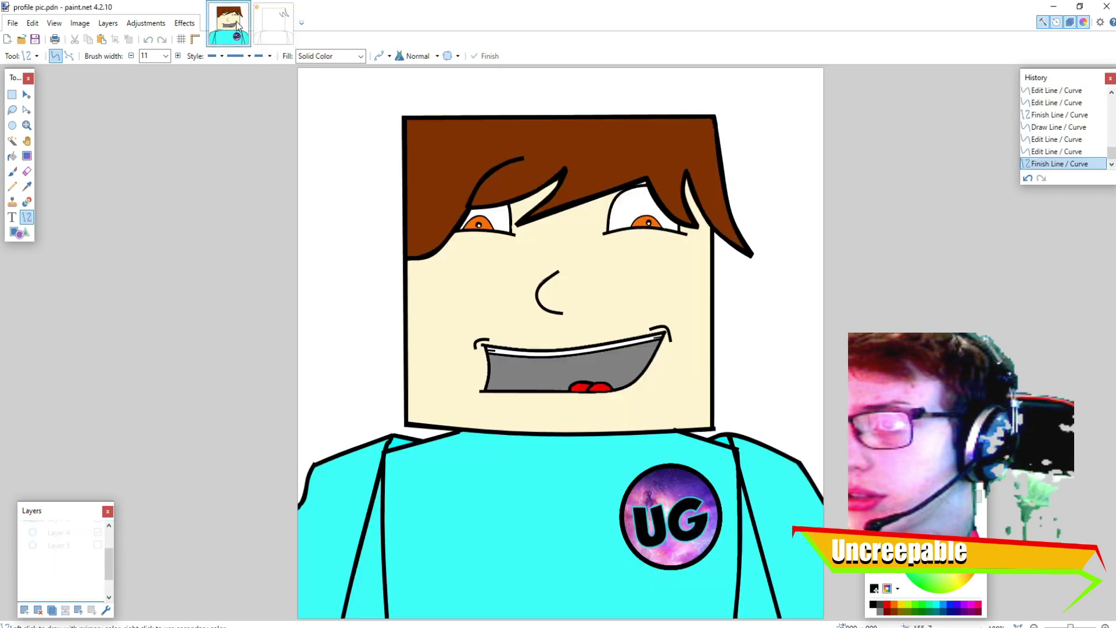
left_click(272, 32)
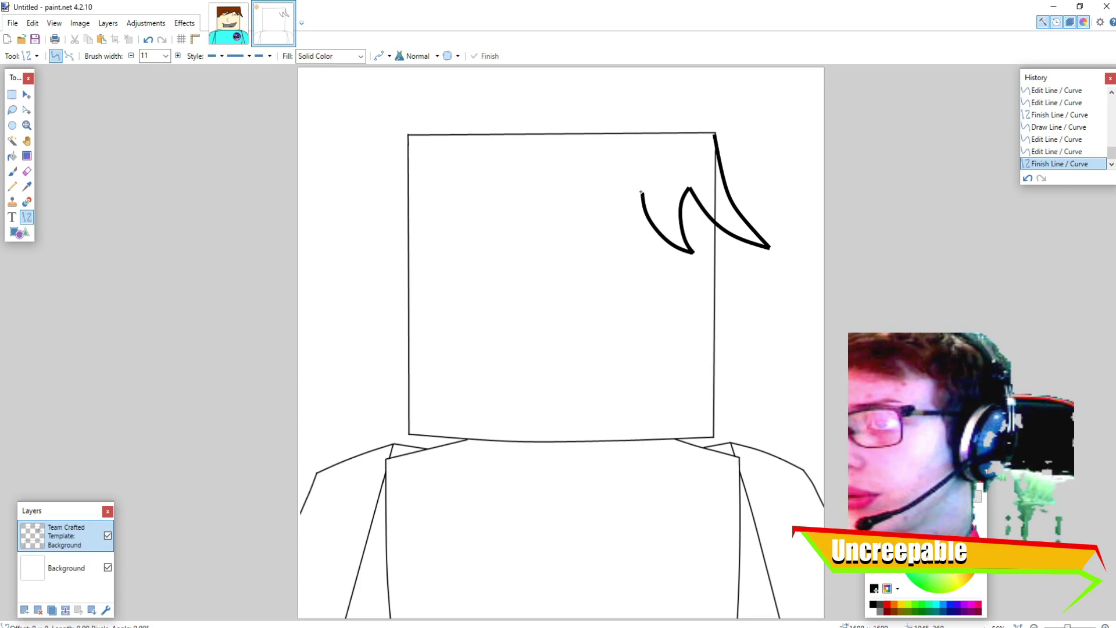
left_click_drag(612, 205, 544, 227)
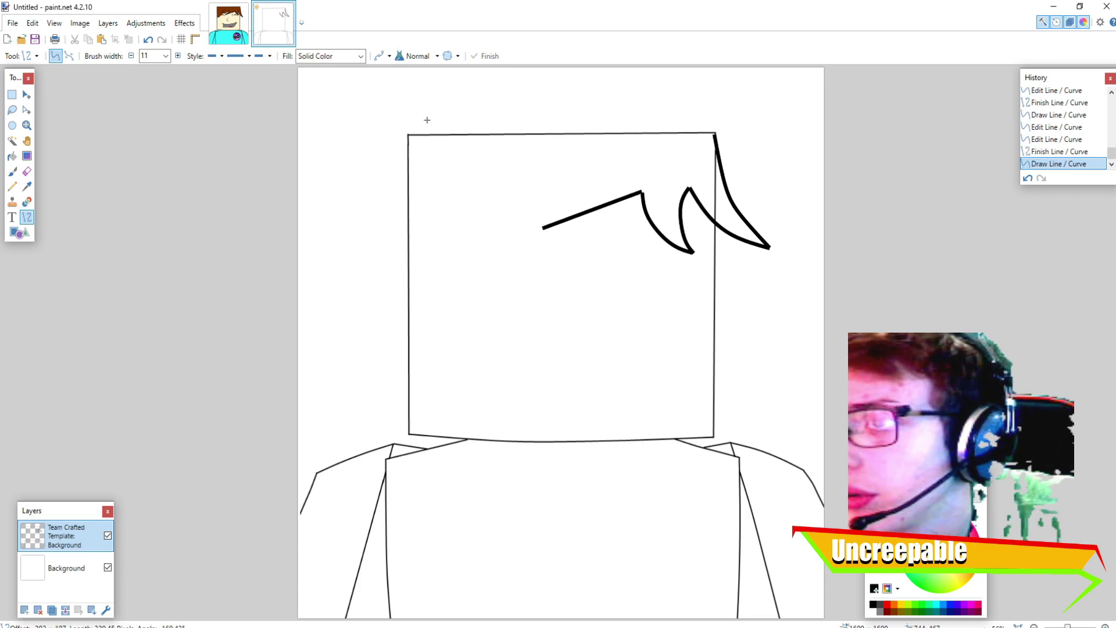
left_click(227, 36)
left_click(272, 26)
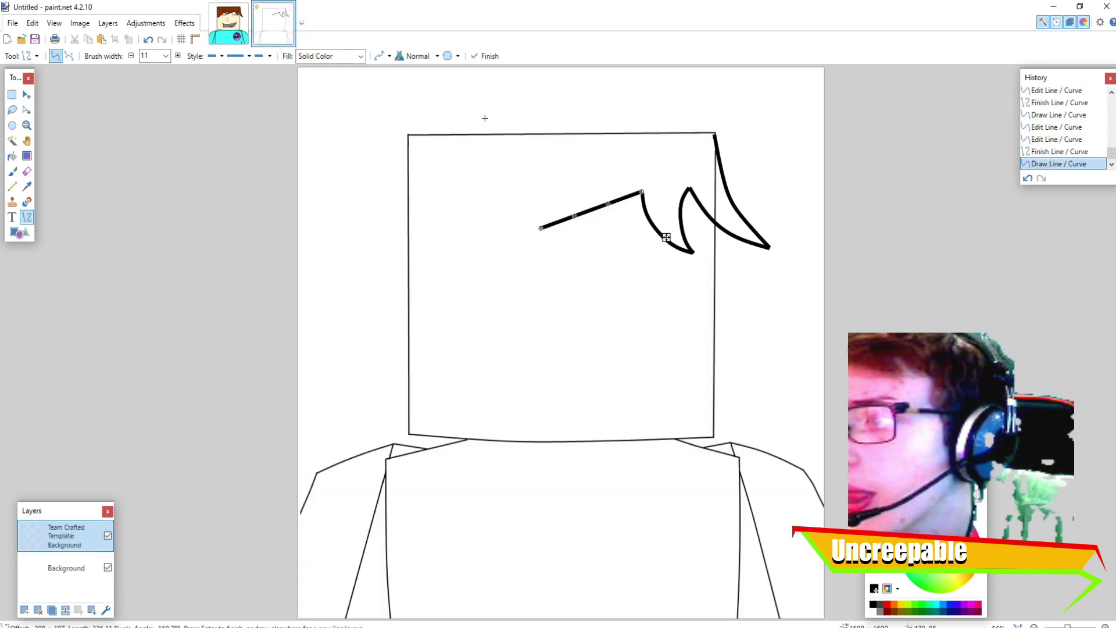
Step: Draw a curve rising to the right from the straight fringe line's lower left end, matching the reference avatar's middle hair spike
left_click(230, 31)
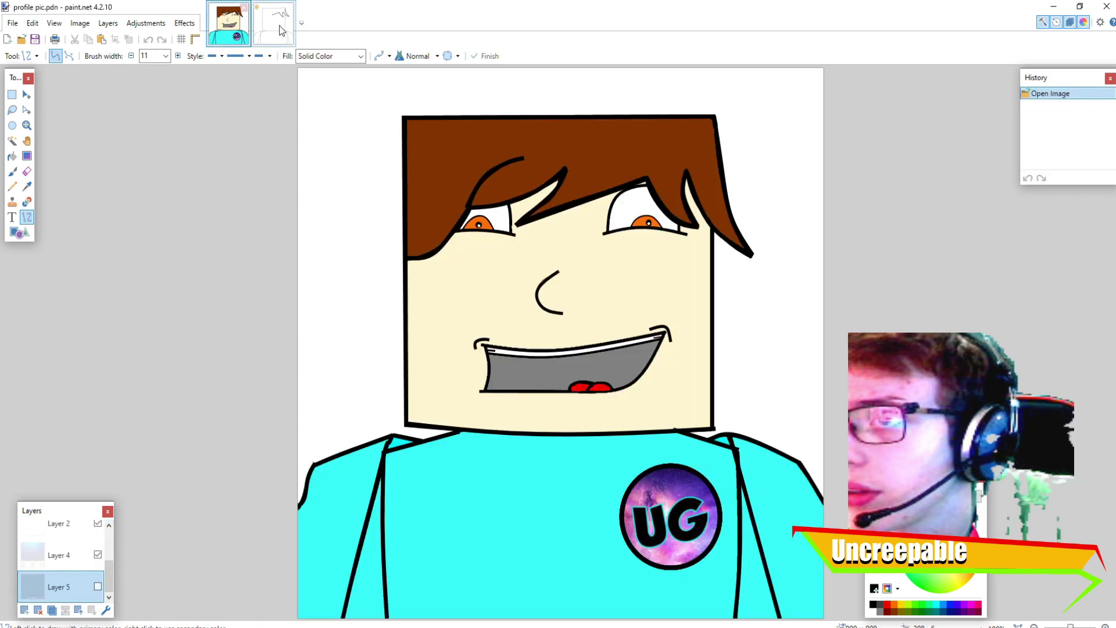
left_click(281, 30)
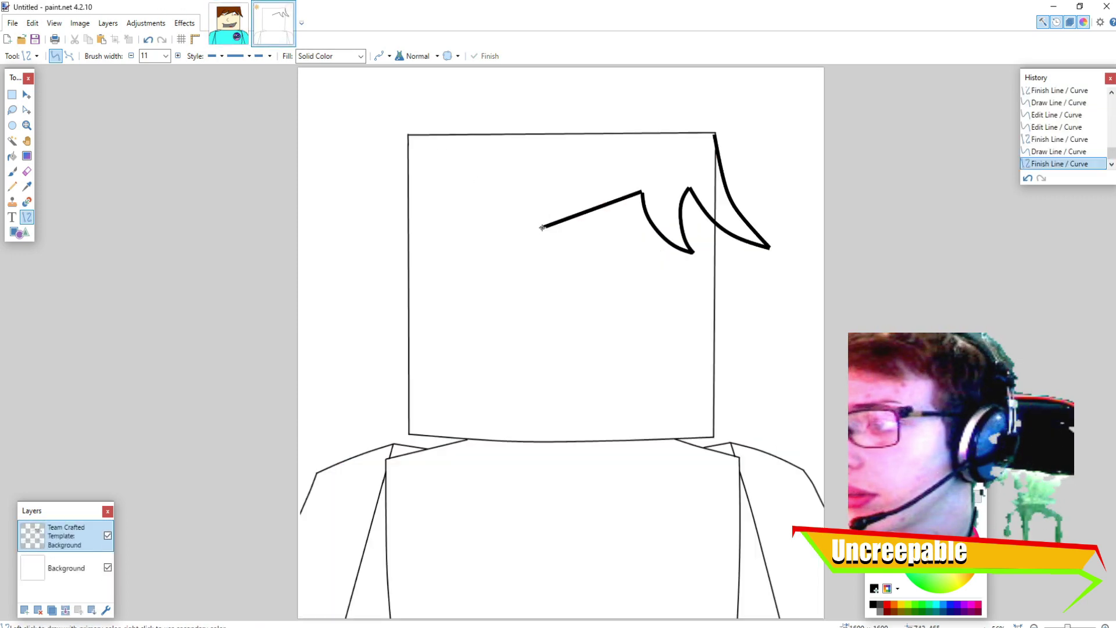
mouse_move(540, 226)
left_mouse_down()
mouse_move(572, 173)
mouse_move(560, 208)
mouse_move(568, 188)
left_mouse_up()
key("Return")
Step: Draw a curve from the middle spike's upper tip down to the left, sagging downward like the reference avatar's fringe
left_click(240, 24)
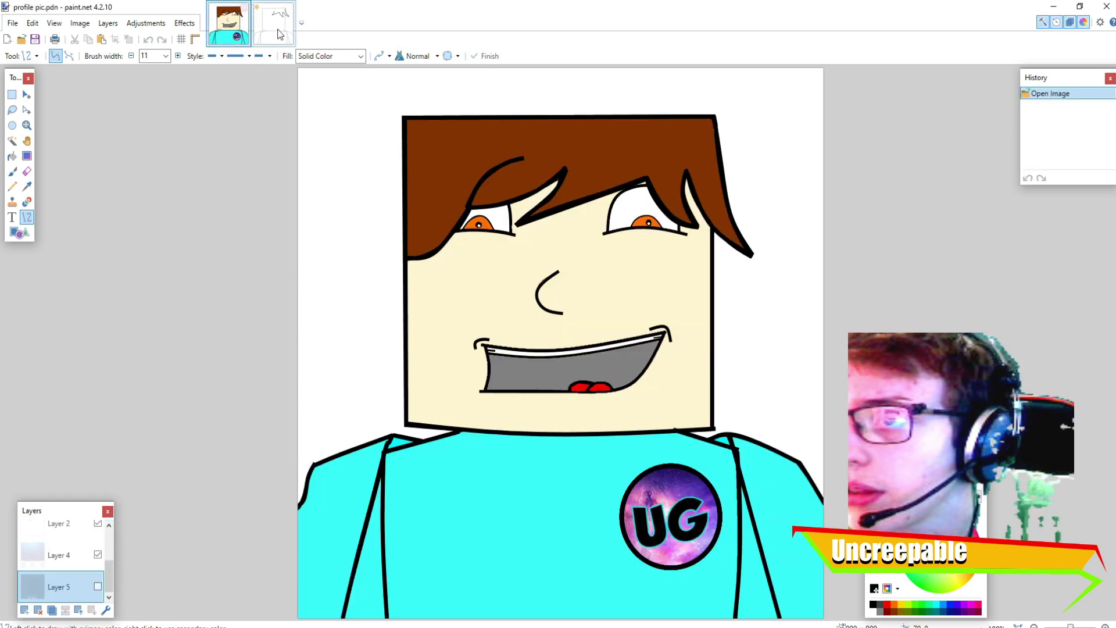
left_click(273, 23)
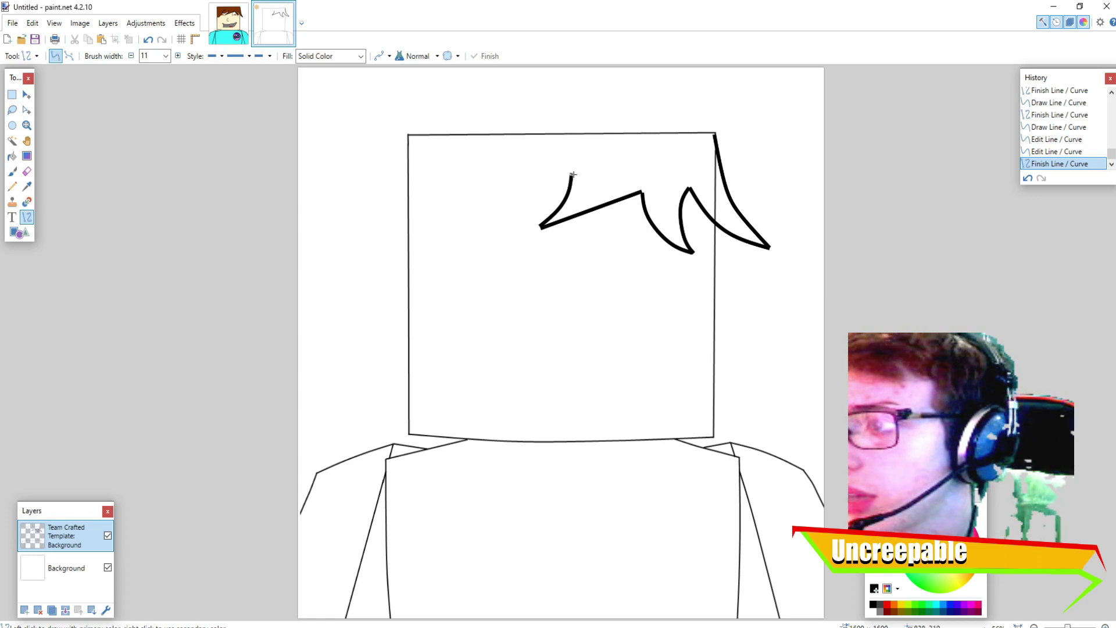
left_click_drag(571, 175, 495, 222)
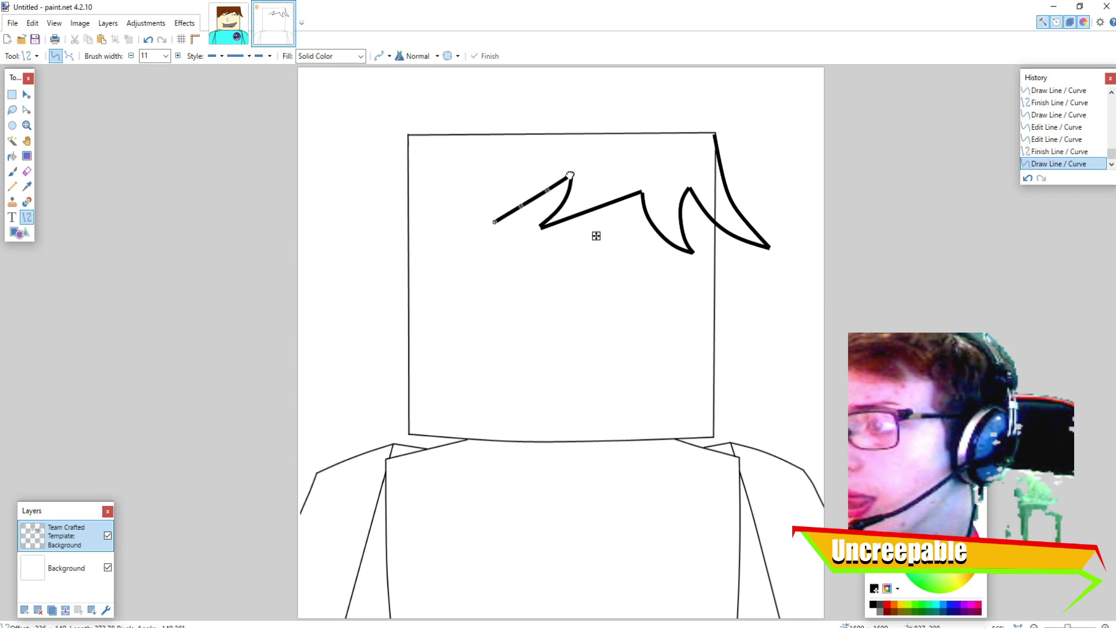
left_click_drag(570, 175, 522, 216)
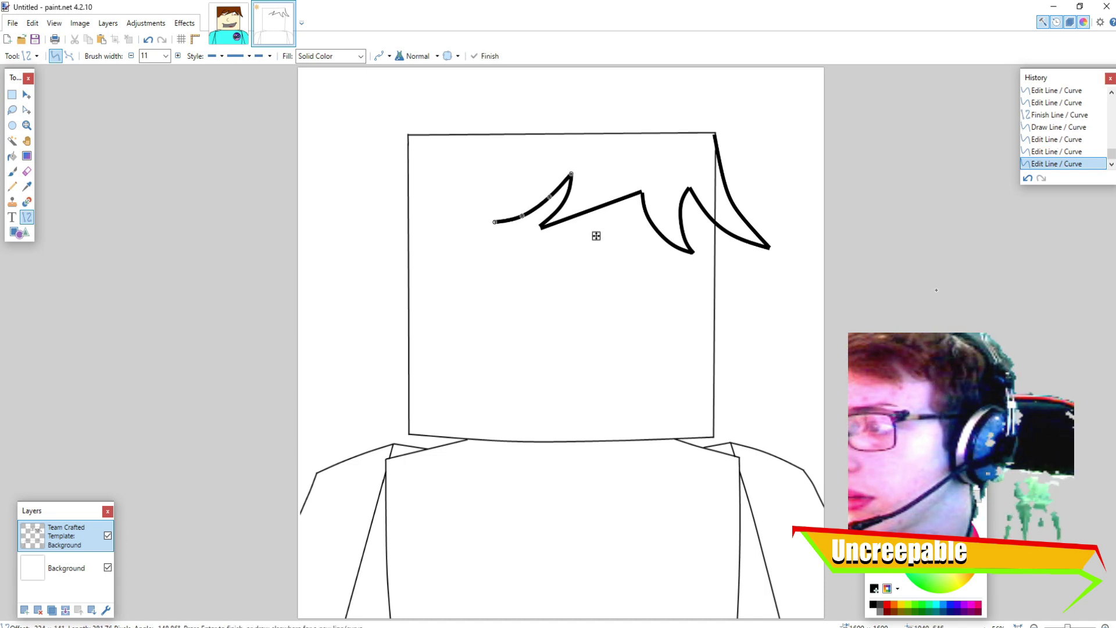
Step: Draw an arched hair strand from the fringe's left end up and to the right above the middle spike
left_click(224, 25)
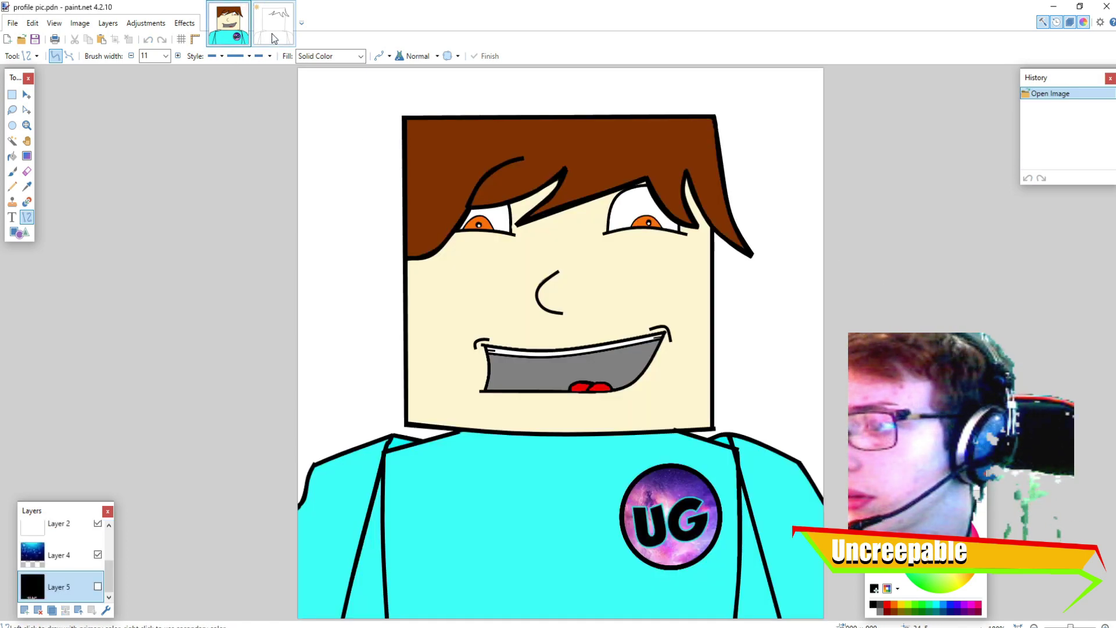
left_click(273, 39)
left_click_drag(492, 221, 540, 160)
mouse_move(493, 222)
left_mouse_down()
mouse_move(521, 166)
mouse_move(545, 159)
left_mouse_up()
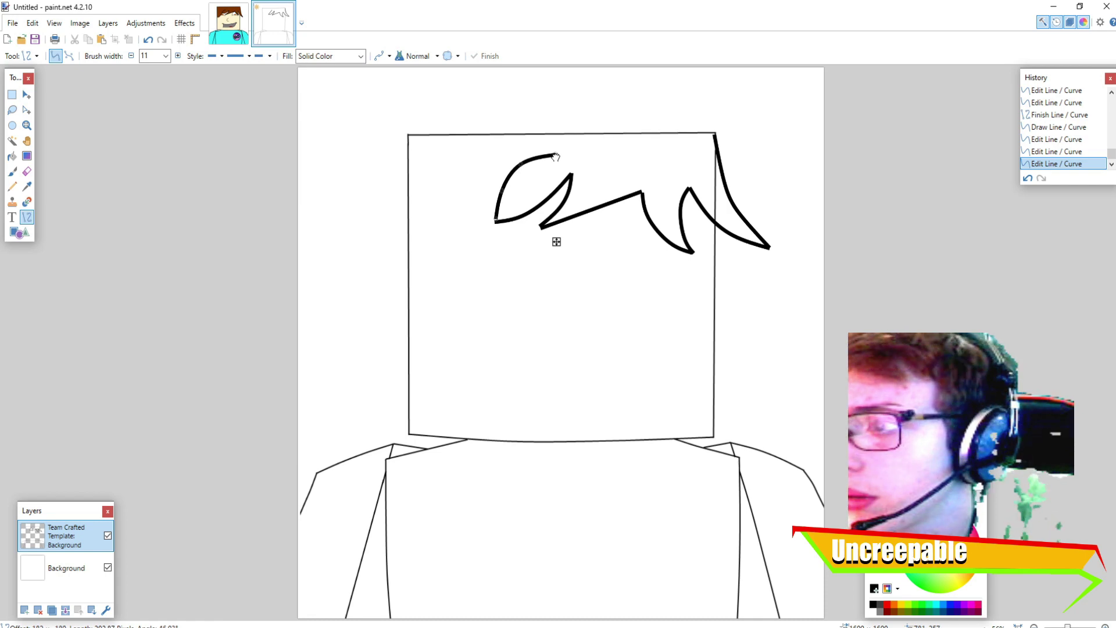
key("Return")
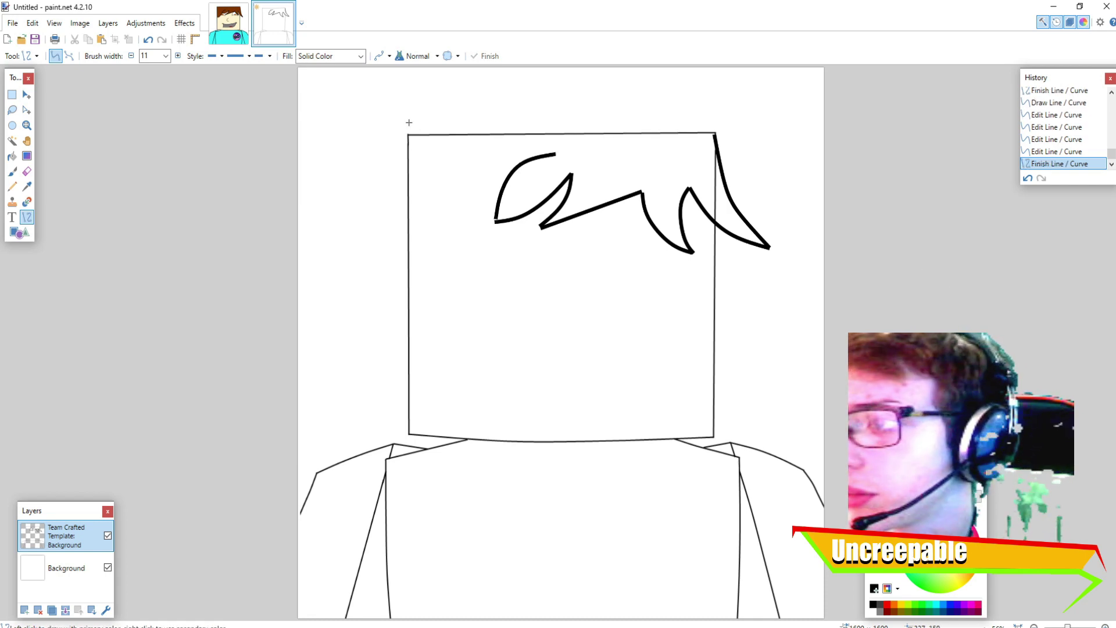
Step: Undo the last edits to the arched hair strand and reshape it so its lower end meets the fringe's left end like the reference
left_click(227, 30)
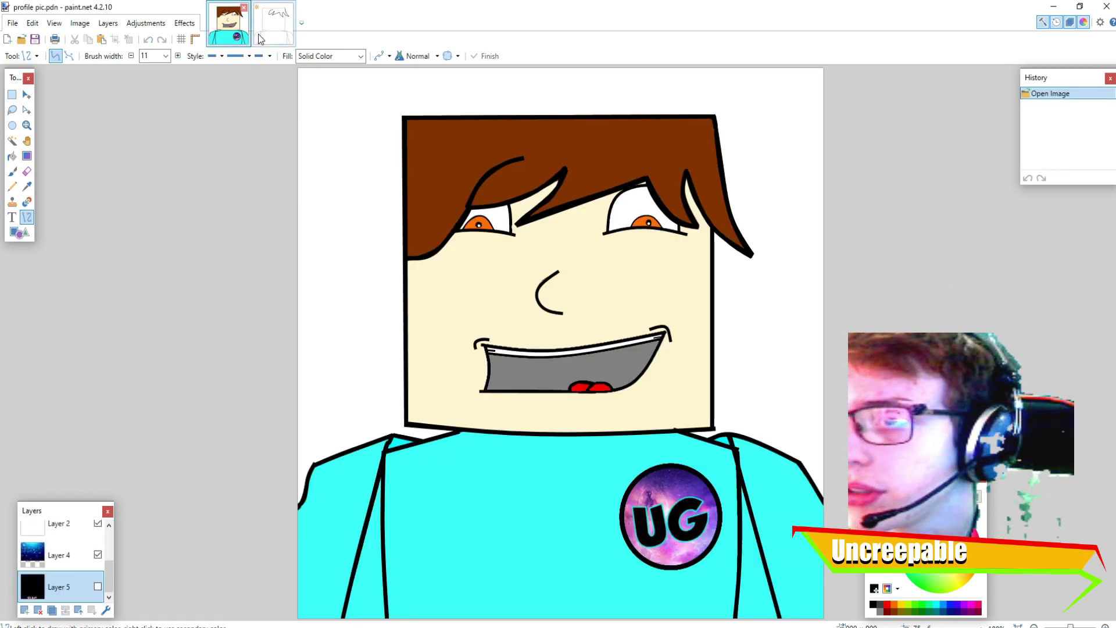
left_click(258, 39)
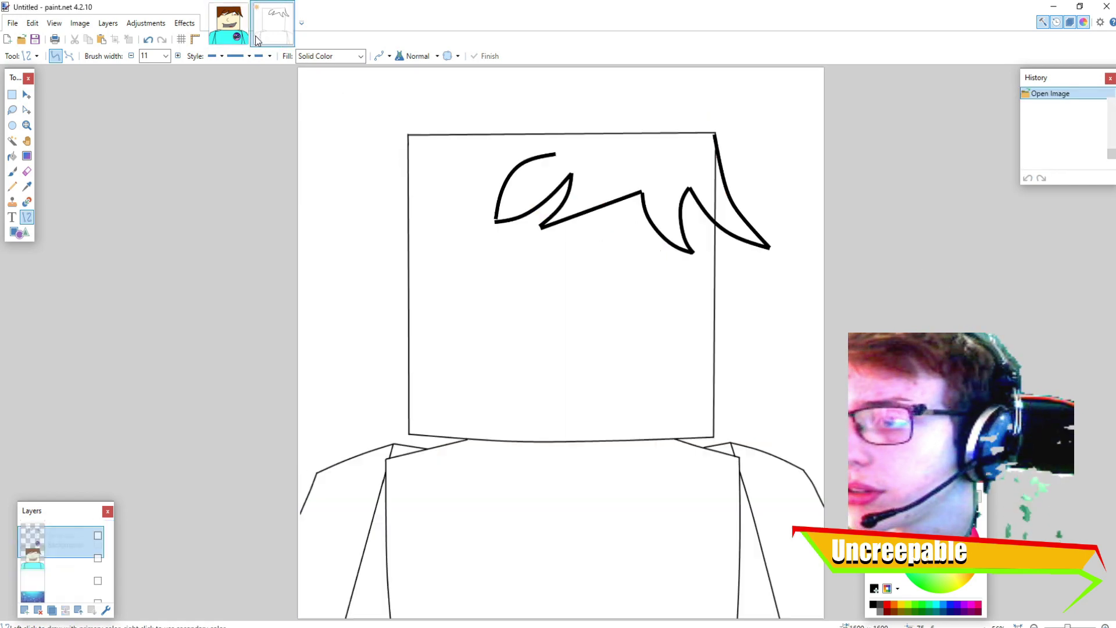
left_click(147, 41)
left_click(147, 41)
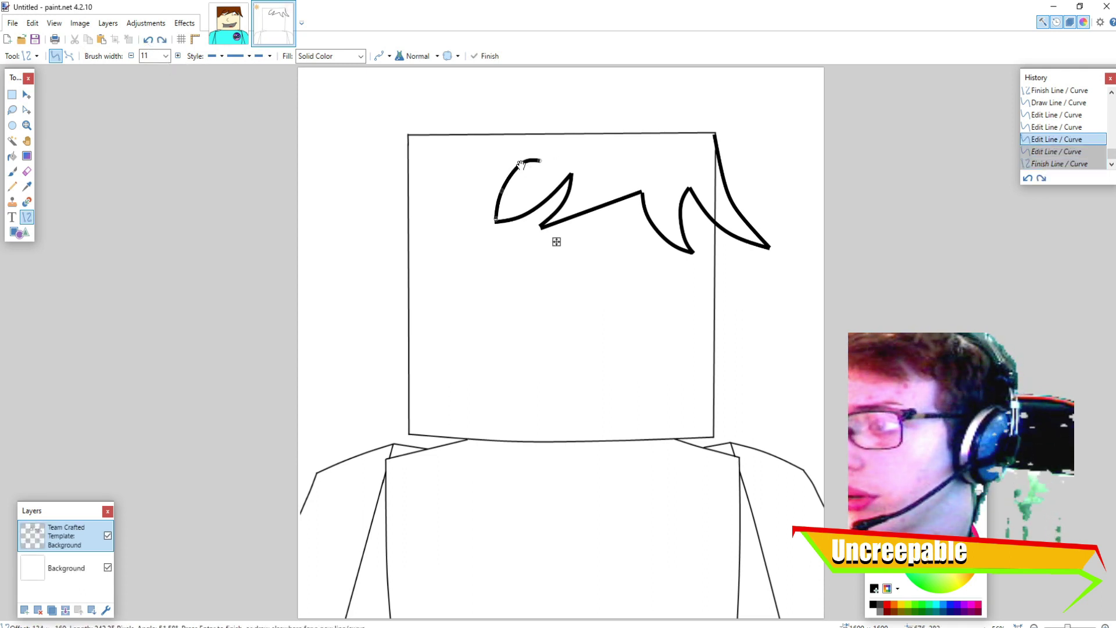
left_click_drag(521, 164, 506, 195)
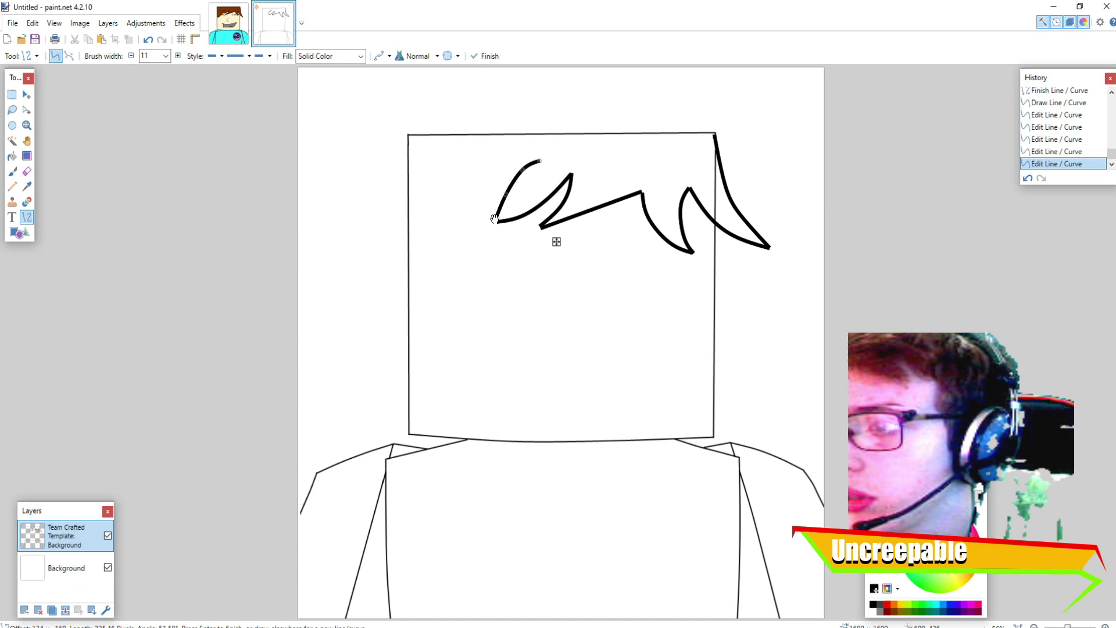
left_click(496, 223)
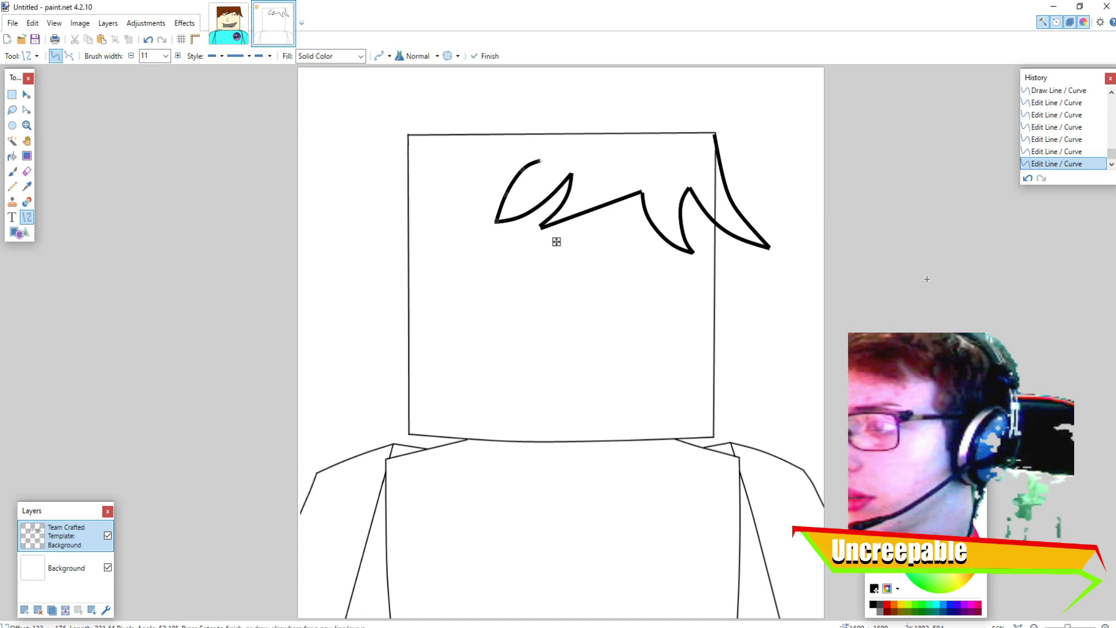
key("Return")
Step: Draw a sagging curve from the fringe's left end down to the head's left edge, following the reference avatar's hairline
left_click(228, 23)
left_click(273, 24)
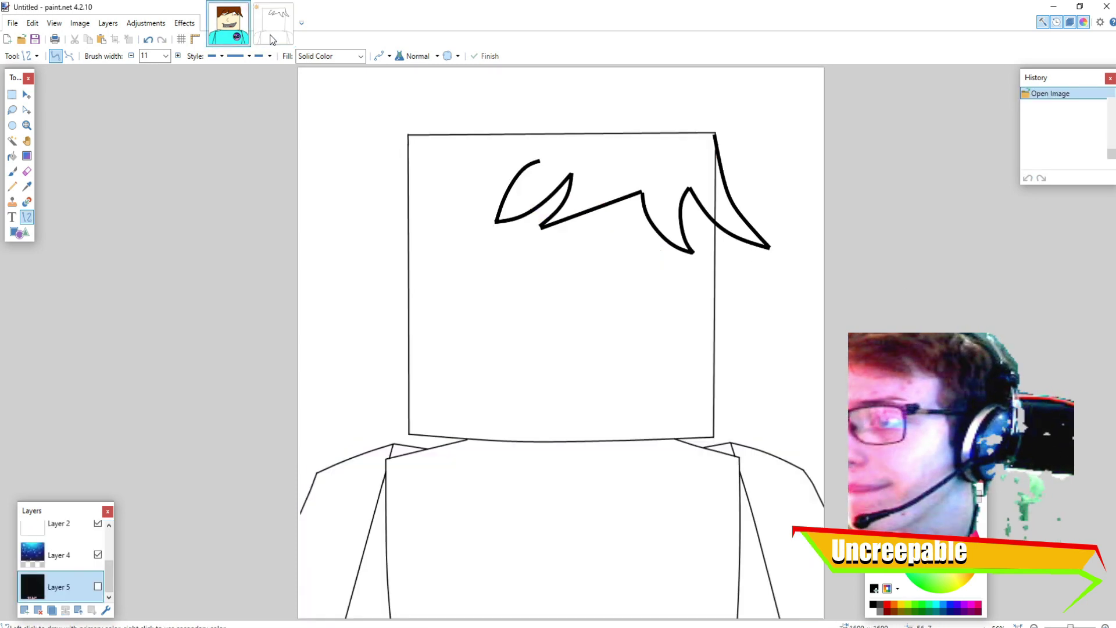
left_click_drag(502, 223, 410, 272)
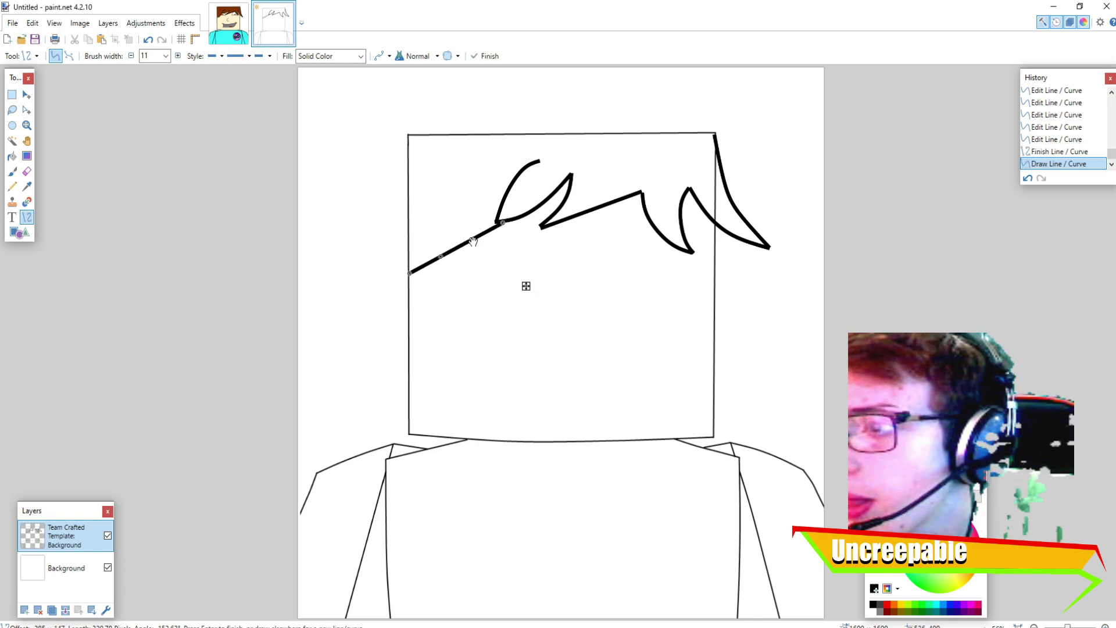
left_click_drag(474, 241, 439, 271)
key("Return")
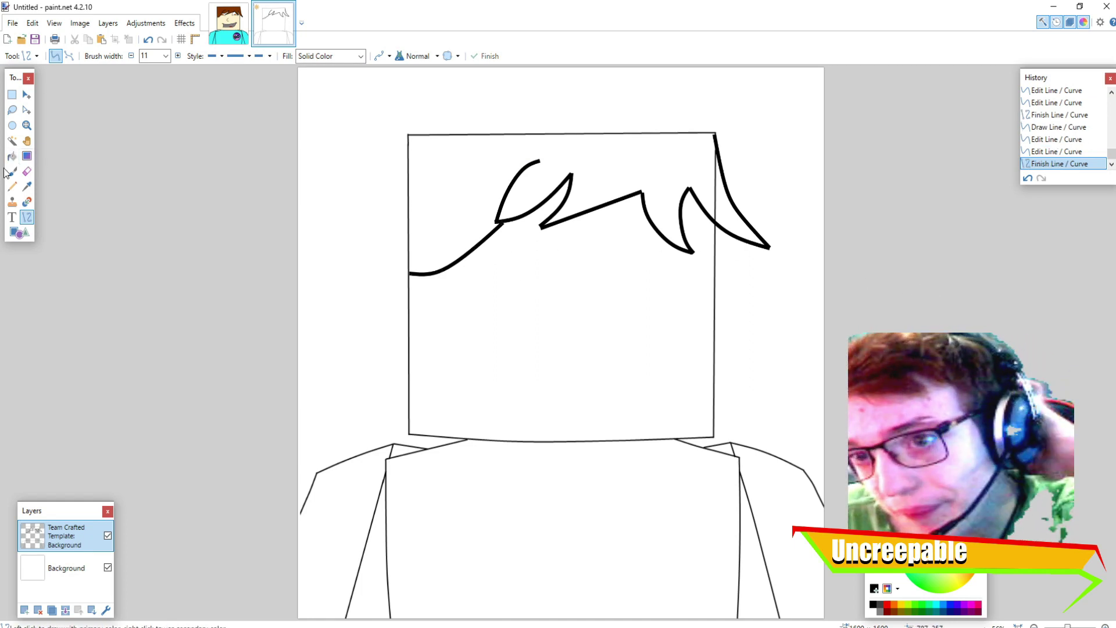
Step: Add a new layer, choose brown, and try to fill the hair area on that layer, undoing each fill
left_click(24, 610)
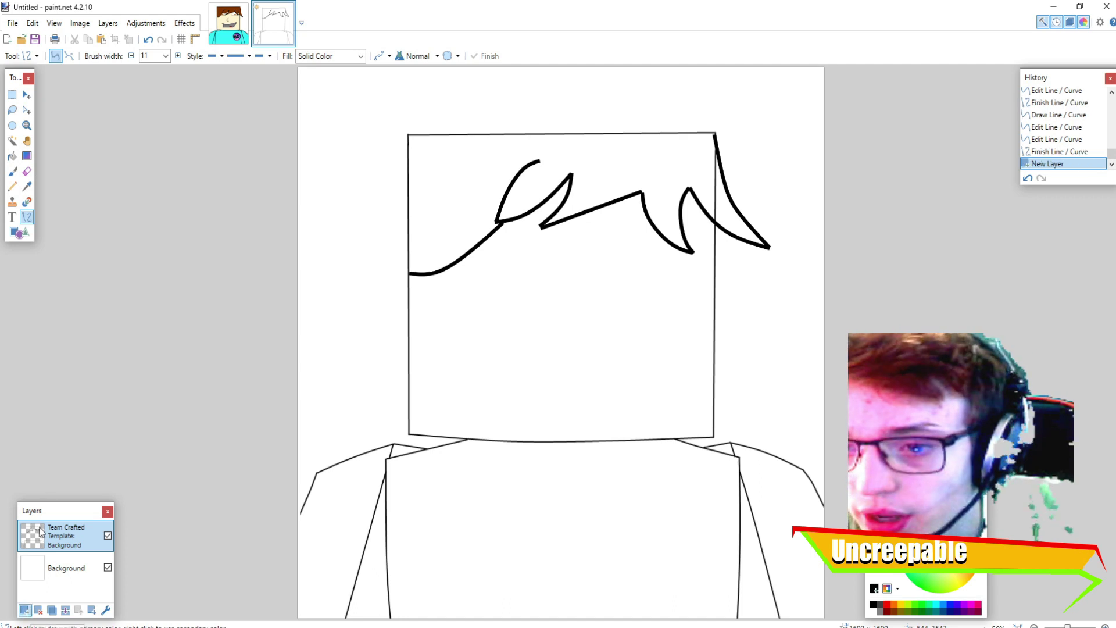
left_click(14, 157)
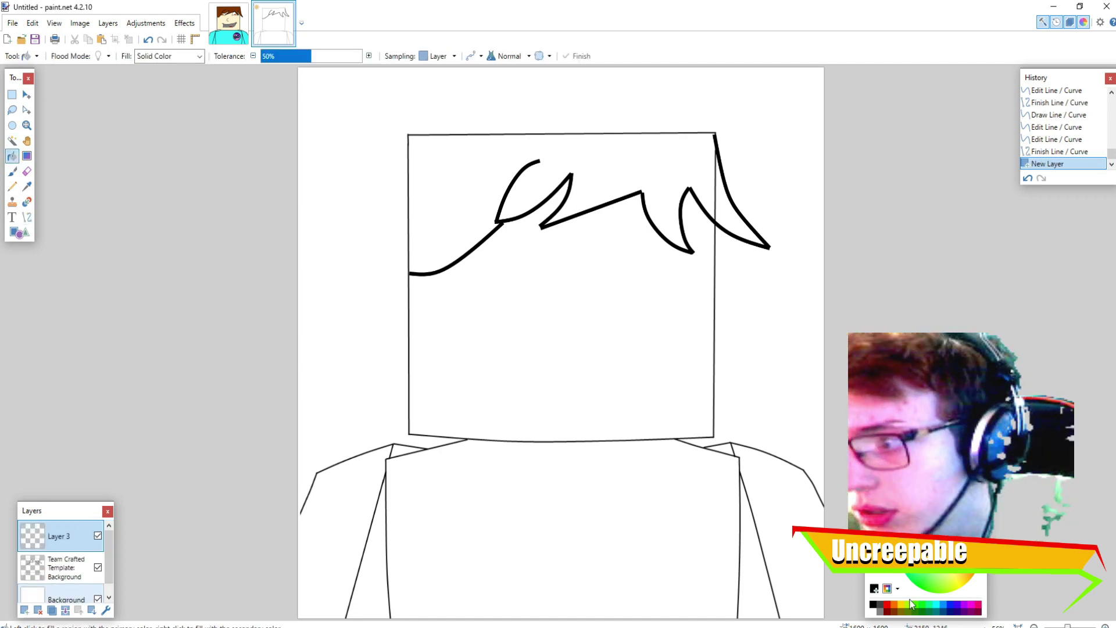
left_click(685, 158)
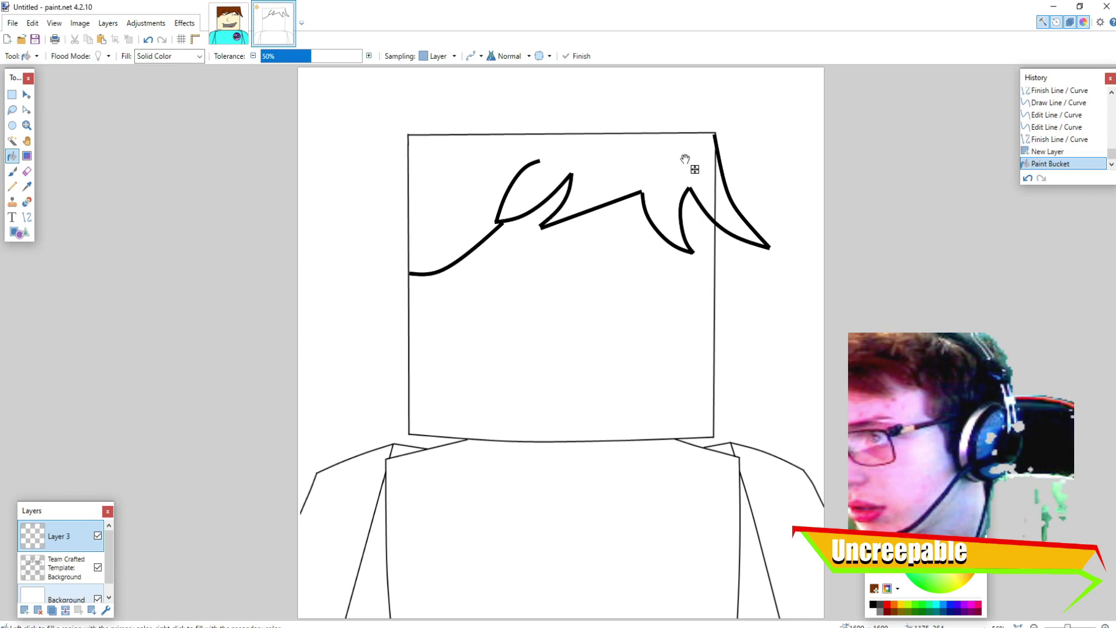
left_click(148, 39)
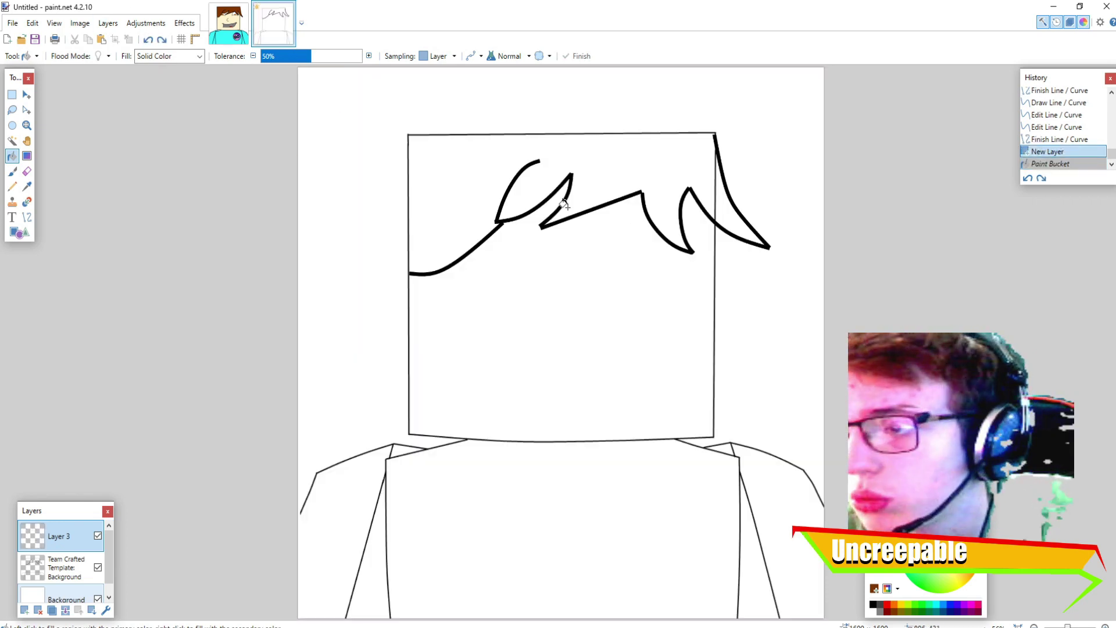
scroll(512, 198, "up", 5)
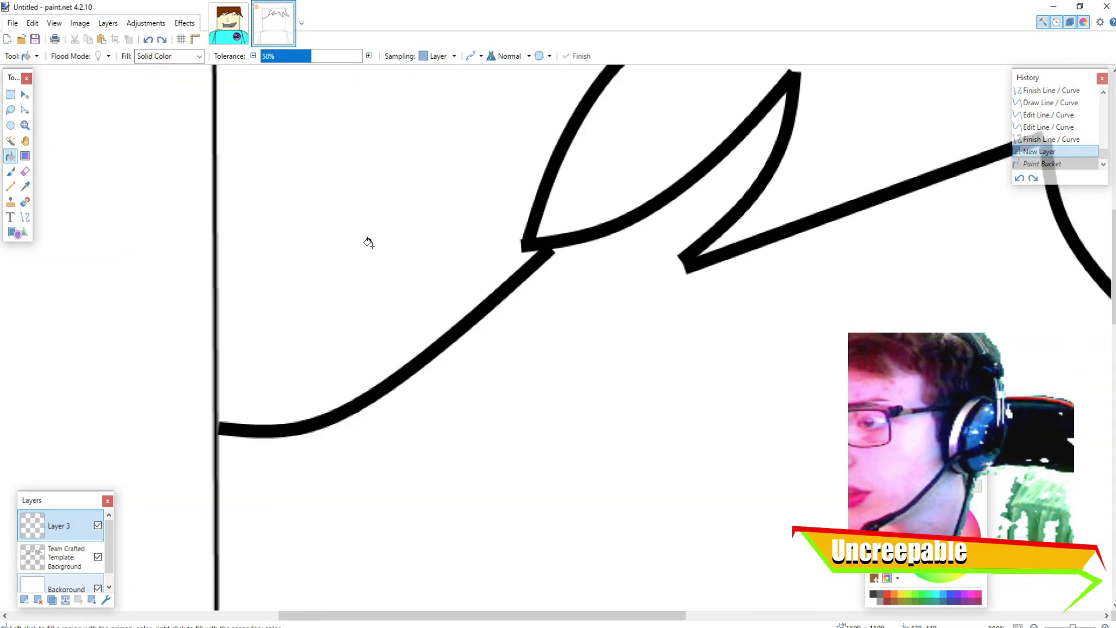
left_click(372, 246)
left_click(149, 39)
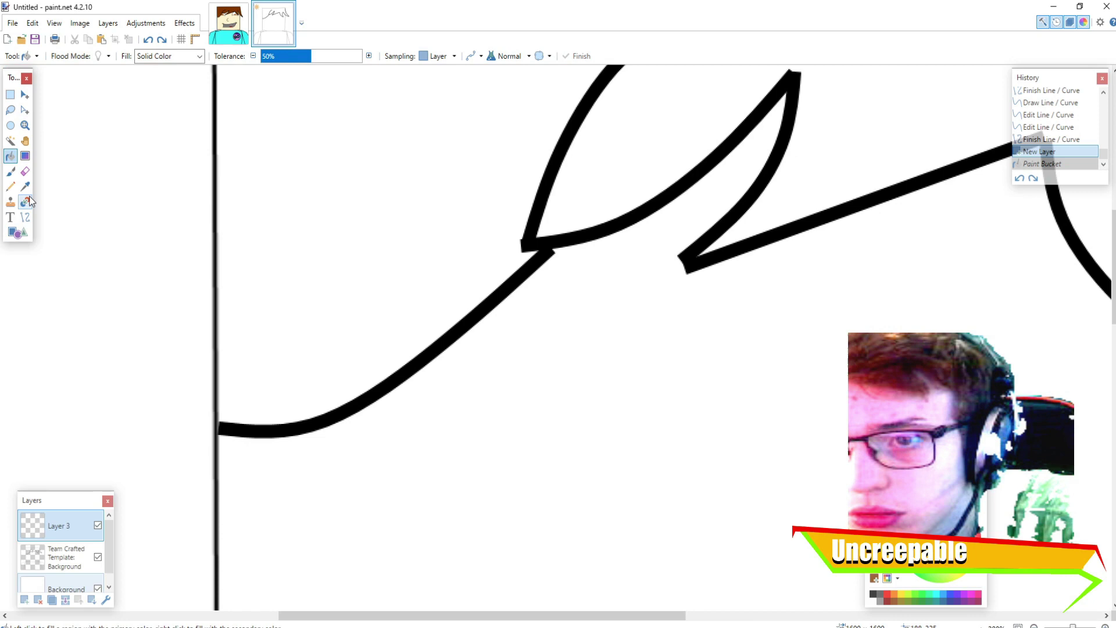
Step: Try to select the hair area with the Magic Wand on the new empty layer
left_click(10, 140)
left_click(476, 208)
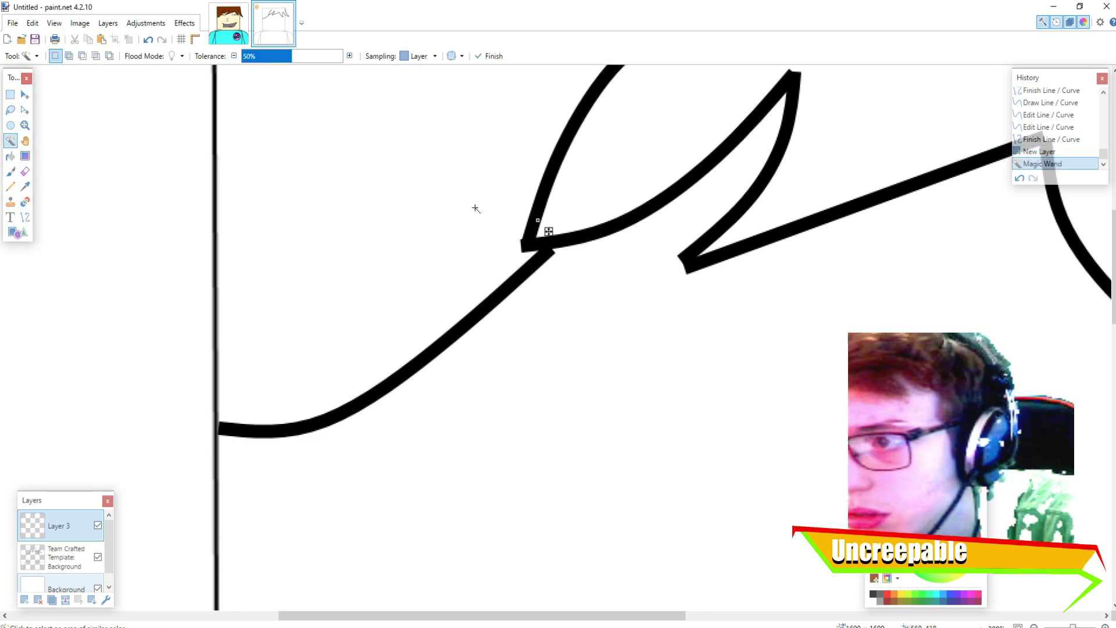
left_click(475, 208)
left_click(396, 259)
left_click(682, 146)
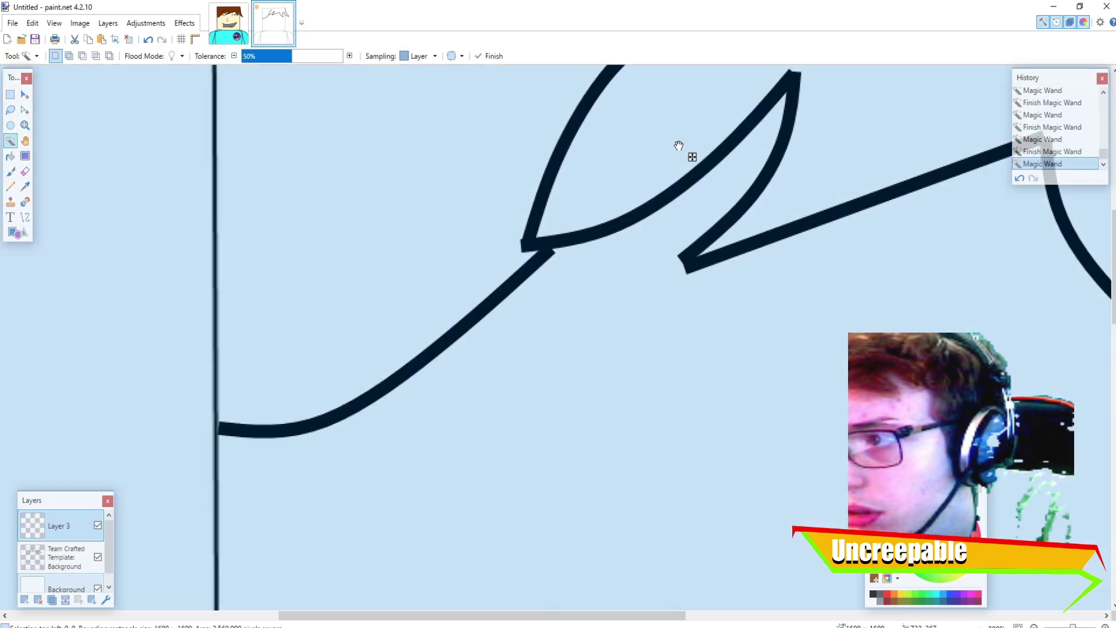
scroll(676, 142, "down", 2)
scroll(652, 166, "up", 2)
scroll(676, 165, "down", 4)
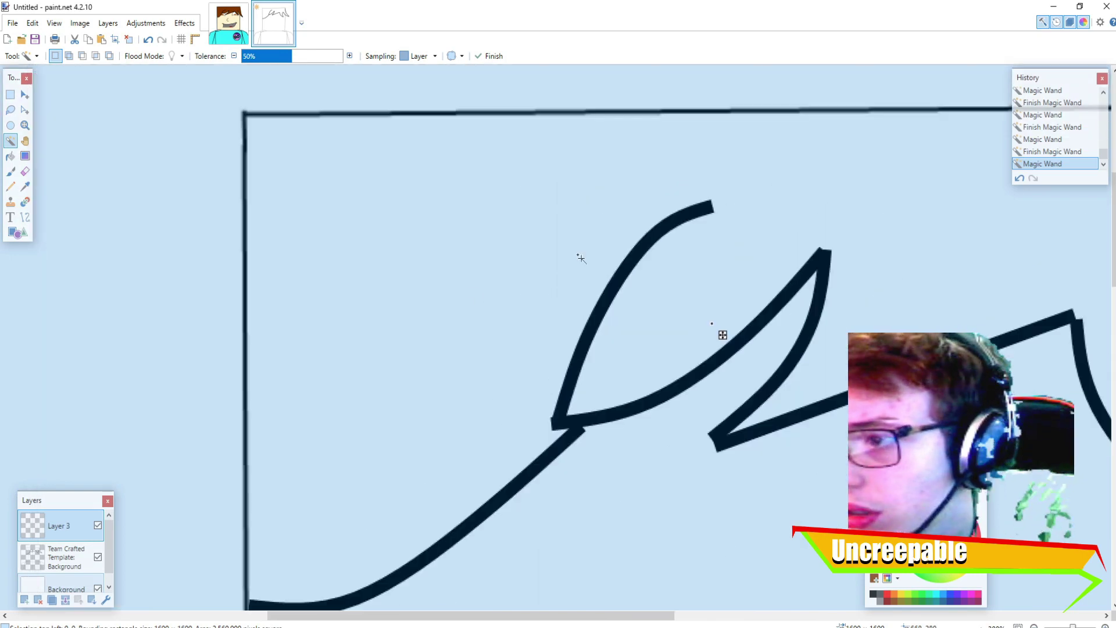
Step: Select the hair area inside the head on the Team Crafted Template layer with the Magic Wand and fill it brown
left_click(64, 557)
left_click(322, 364)
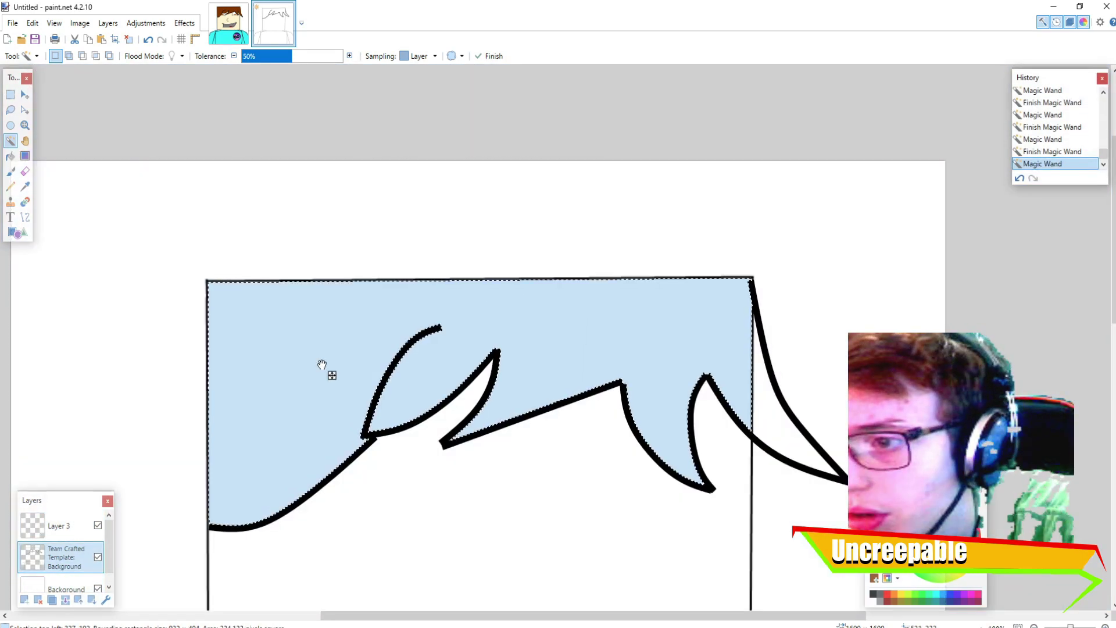
left_click(11, 156)
left_click(373, 335)
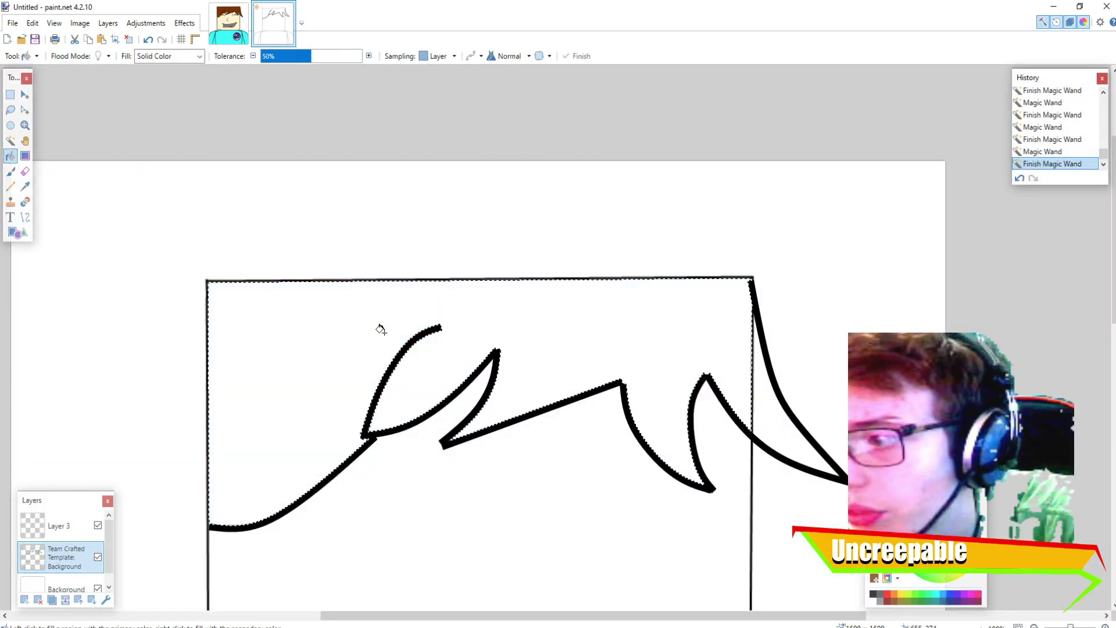
Step: Clear the selection and fill the hair spike extending outside the head's right edge with the same brown
left_click(777, 406)
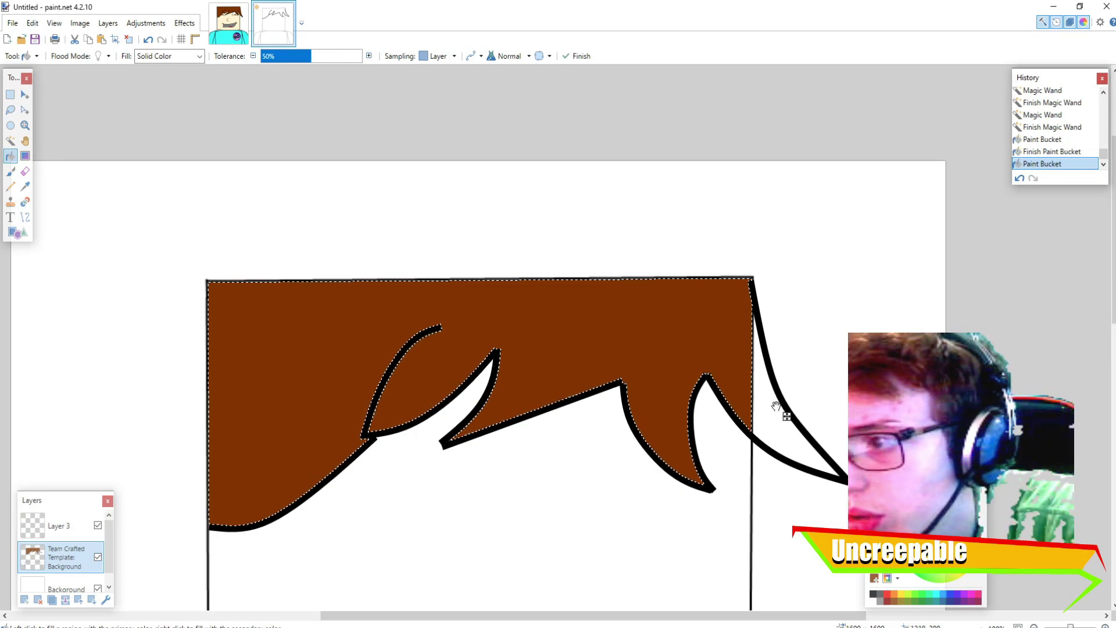
left_click(765, 413)
left_click(779, 436)
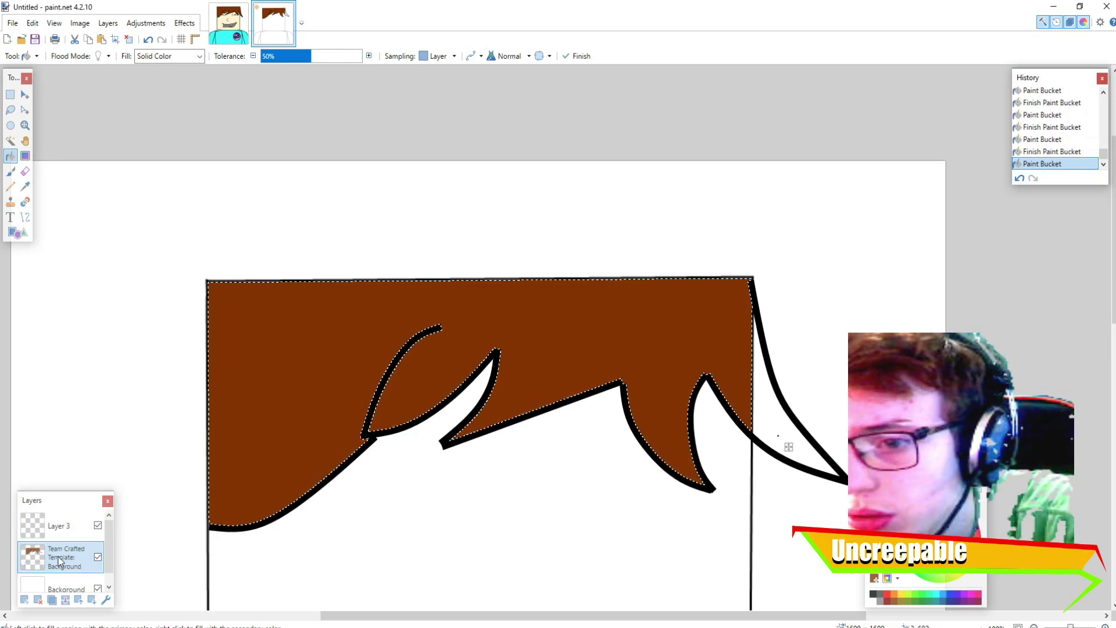
left_click(779, 435)
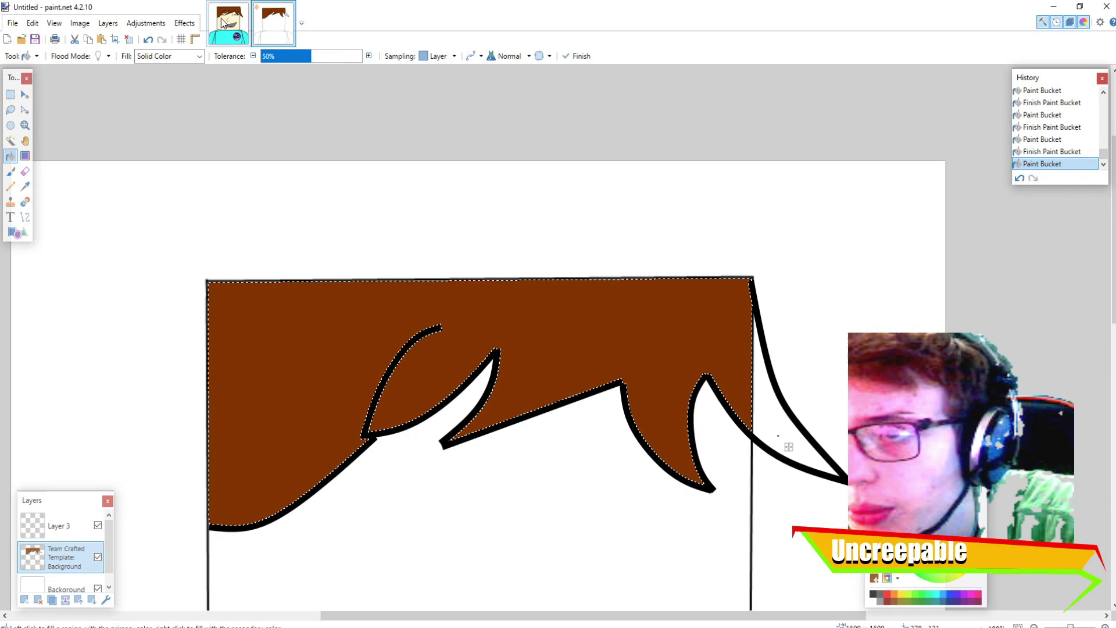
left_click(129, 39)
left_click(773, 422)
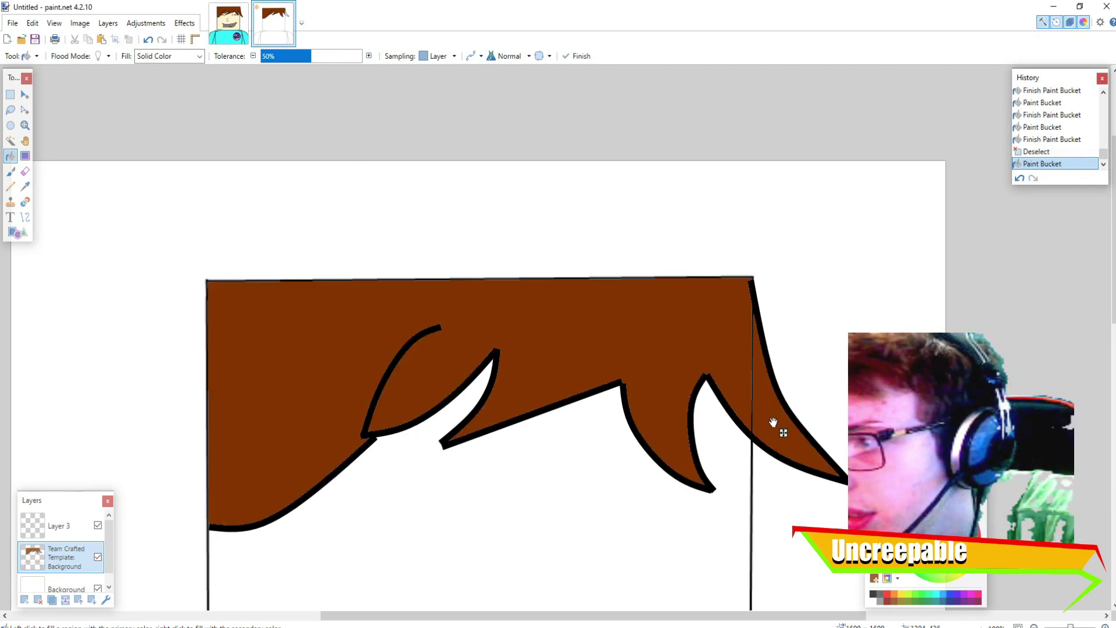
Step: Following the reference avatar, draw a nearly horizontal black line from the left hair edge as the left eye's lower edge
scroll(398, 294, "down", 2)
scroll(397, 294, "down", 1)
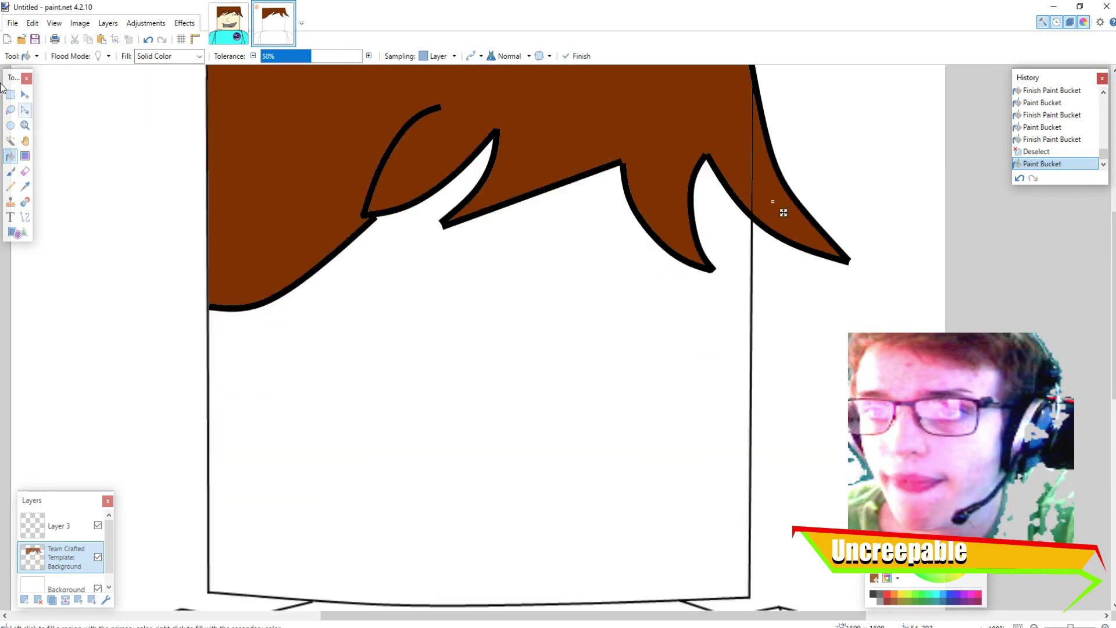
left_click(25, 217)
left_click(879, 596)
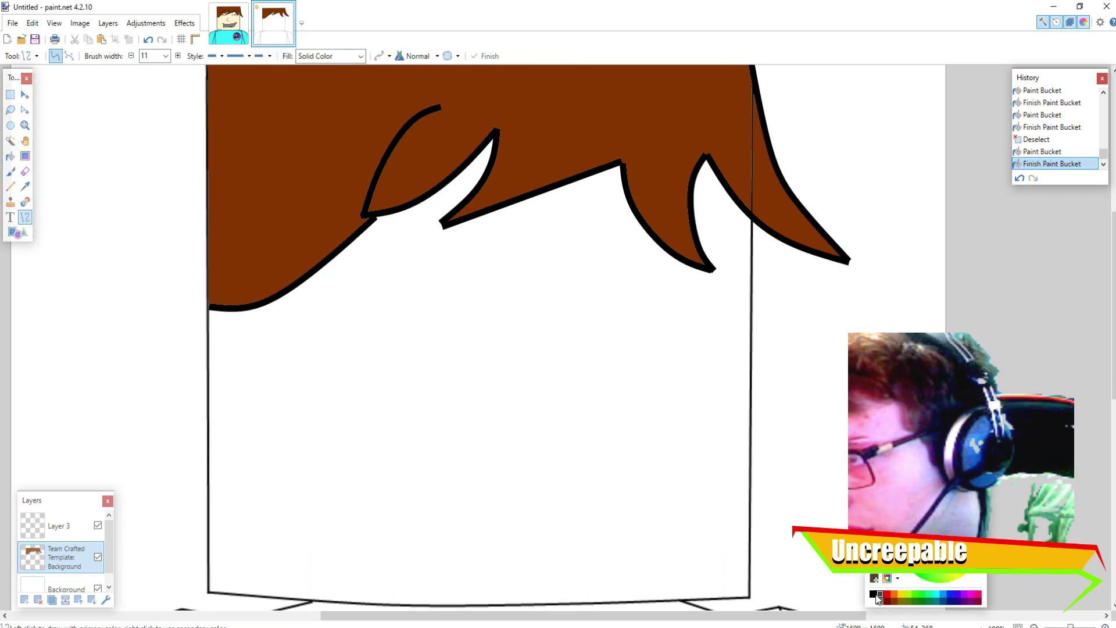
left_click(220, 28)
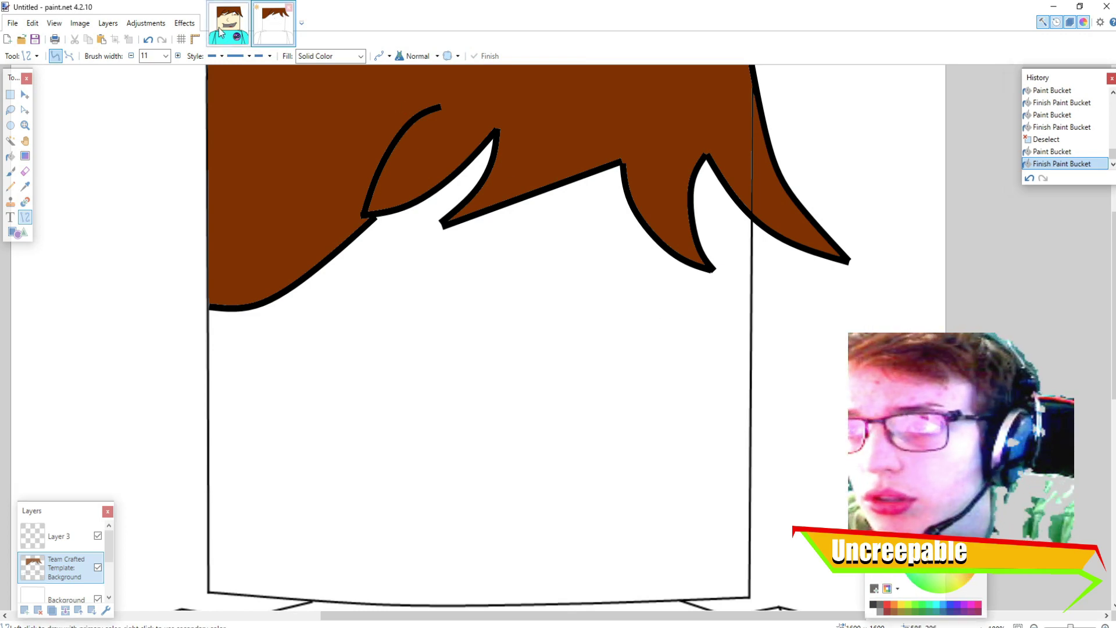
left_click(221, 32)
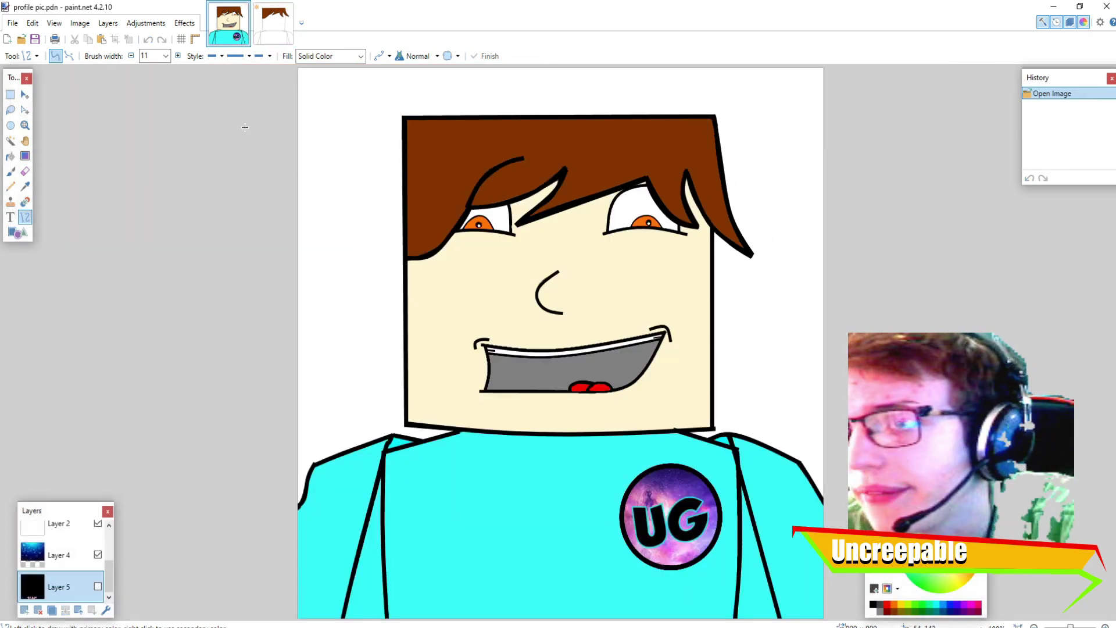
left_click(272, 41)
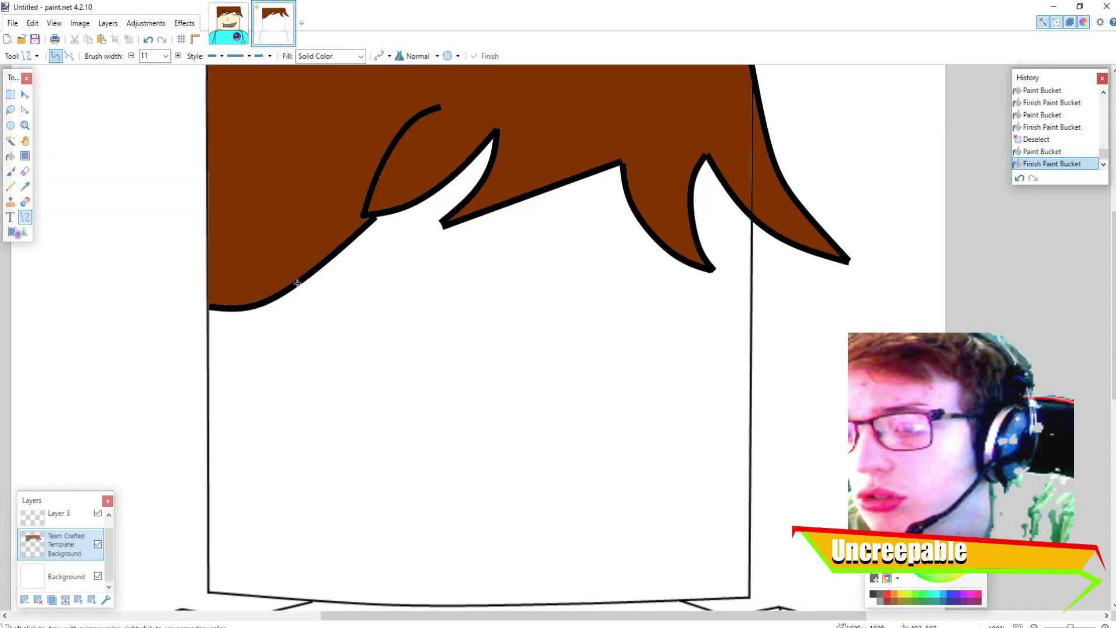
left_click_drag(291, 290, 431, 289)
left_click(874, 594)
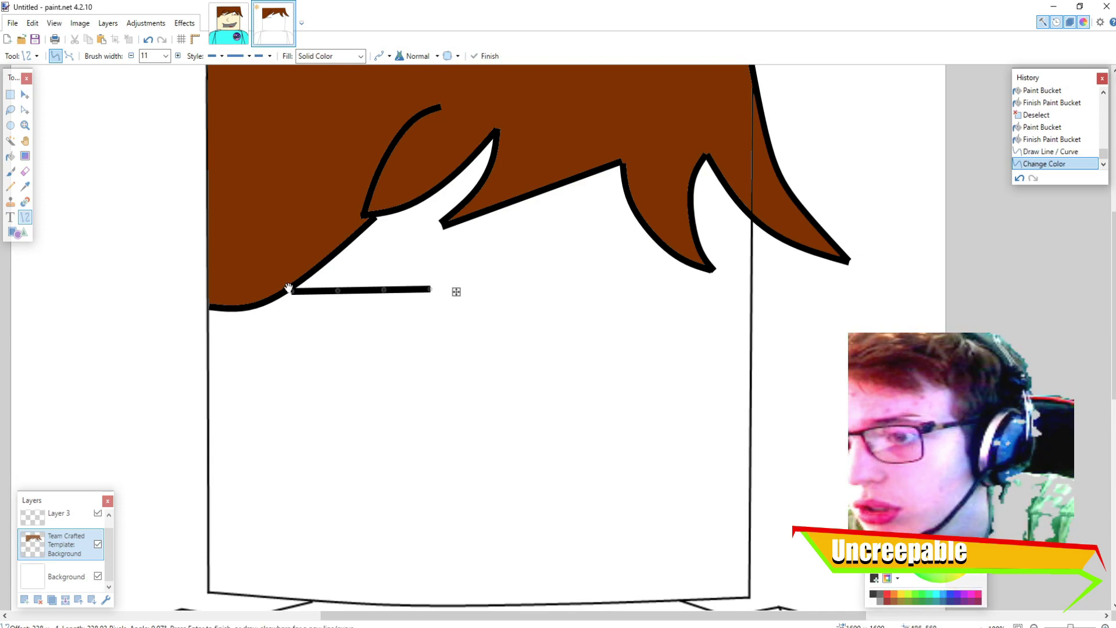
left_click_drag(294, 292, 284, 296)
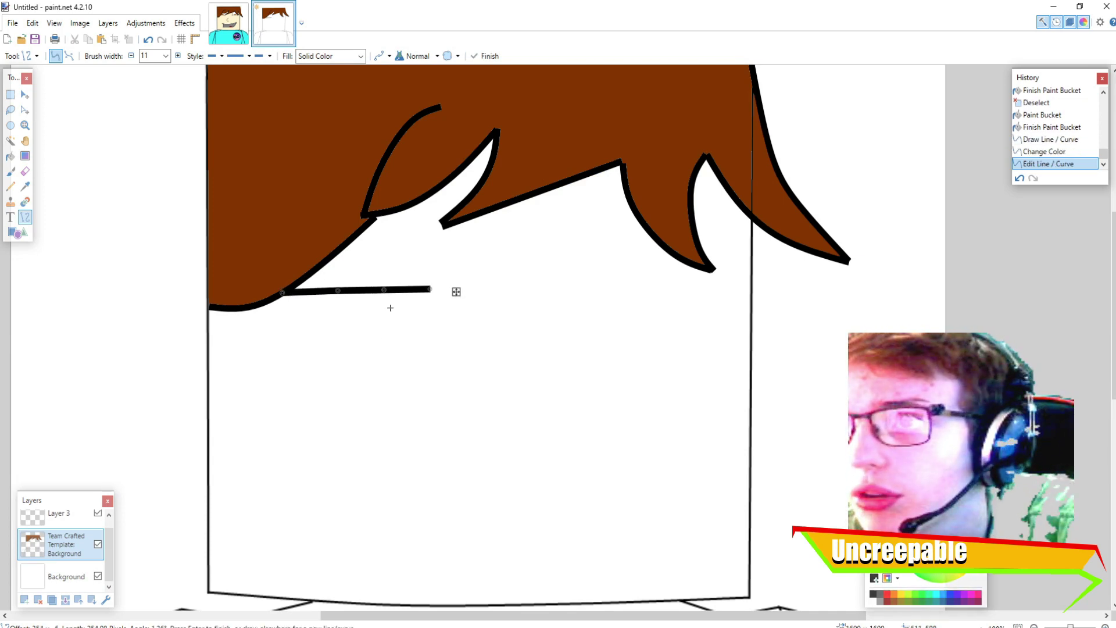
left_click_drag(384, 292, 347, 292)
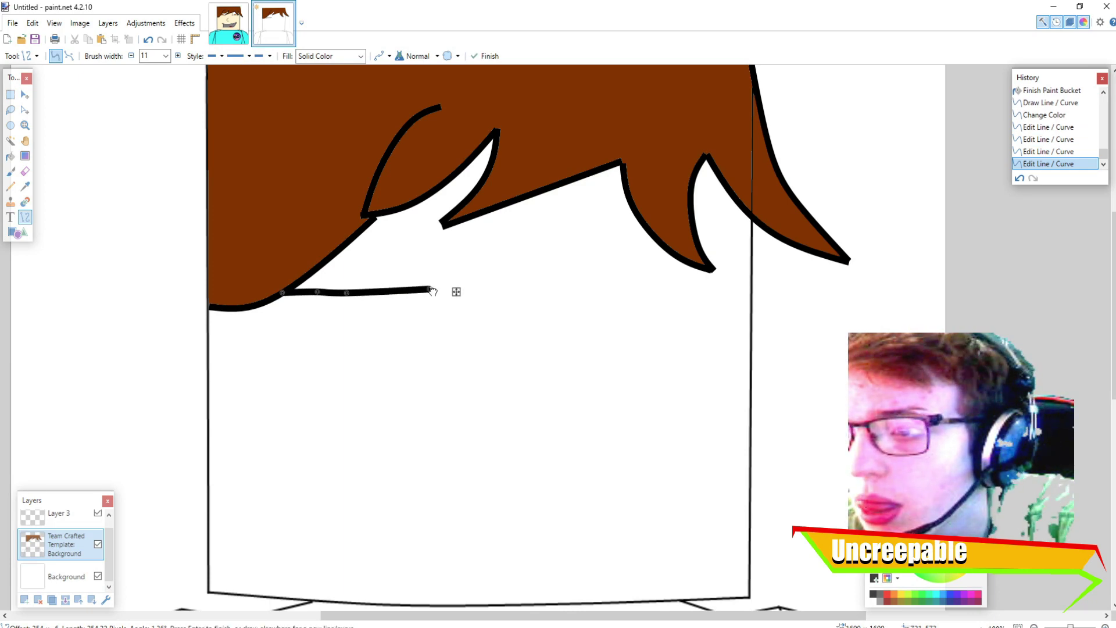
Step: Shorten the left eye's lower line and draw an arc from the hair edge down to it as the eye's right side
mouse_move(433, 292)
left_mouse_down()
mouse_move(392, 295)
mouse_move(341, 245)
mouse_move(362, 251)
left_mouse_up()
left_click(119, 319)
left_click(47, 286)
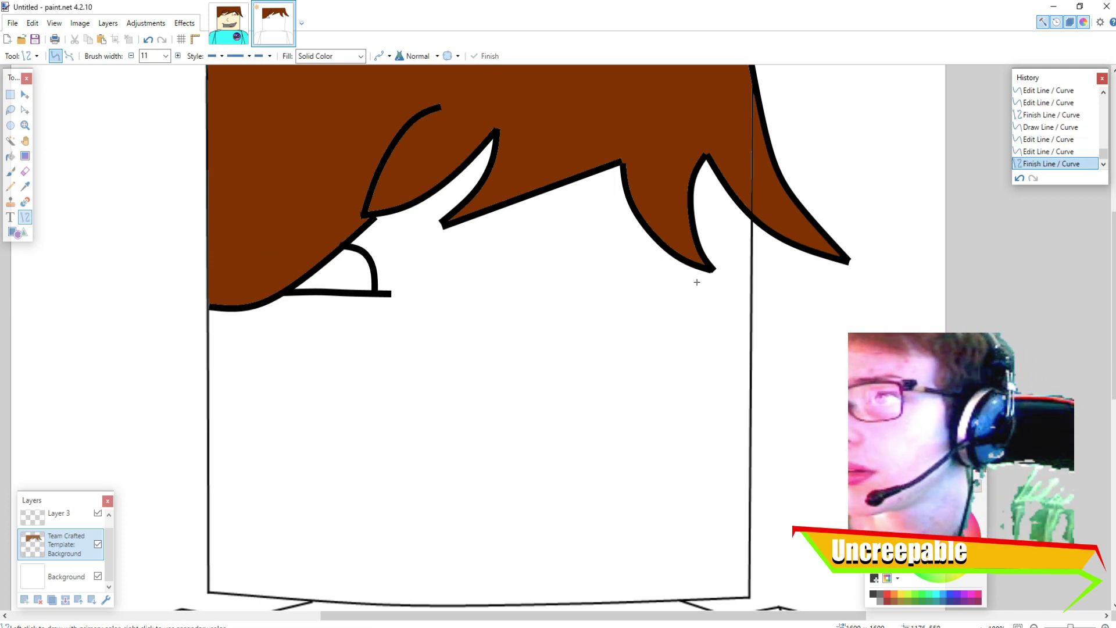
Step: Draw the right eye's upper outline as a curve from the second hair spike's left edge, bending down to the eye's lower left
left_click_drag(634, 210, 567, 294)
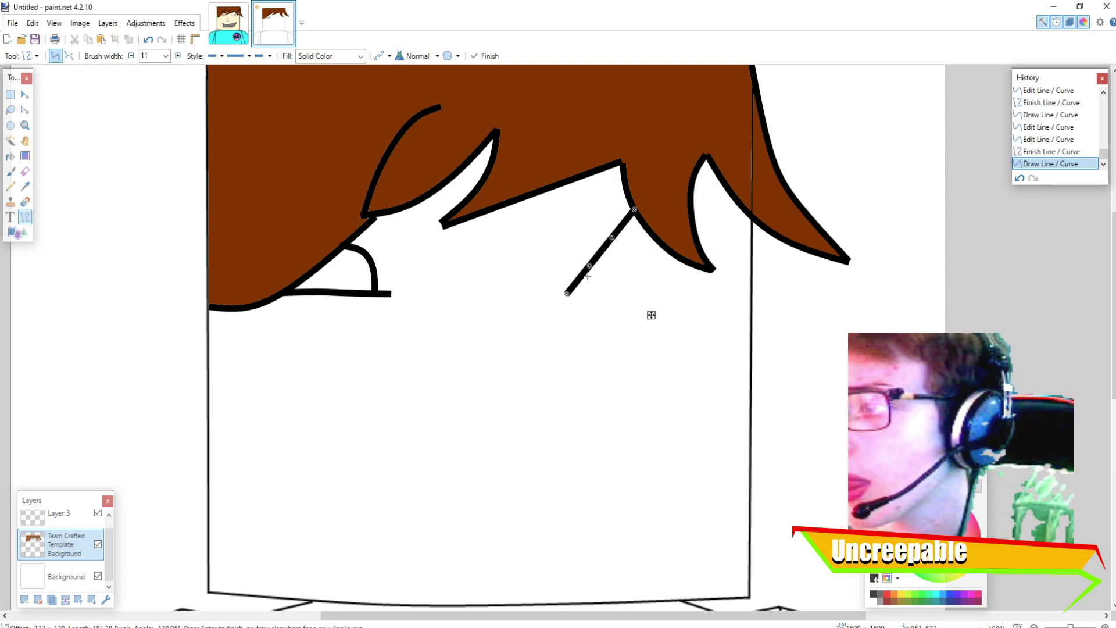
left_click_drag(615, 237, 640, 232)
left_click_drag(589, 266, 564, 266)
left_click_drag(641, 231, 651, 231)
left_click_drag(563, 267, 593, 239)
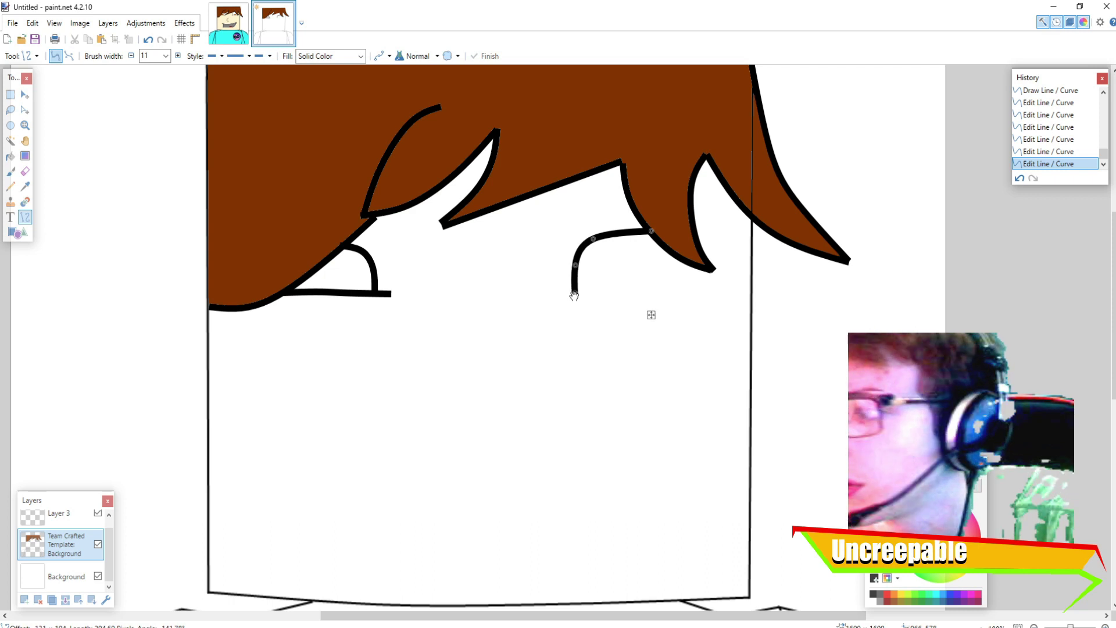
key("Return")
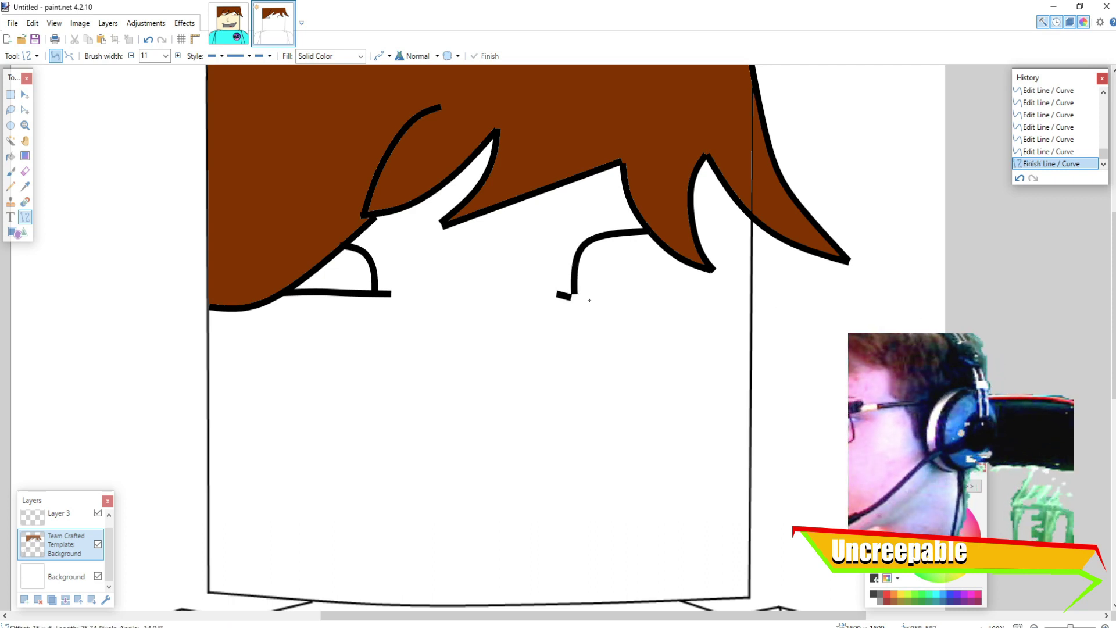
Step: Draw the right eye's horizontal lower edge about 228 pixels long and a short line from the hair spike down to it as the right side
left_click_drag(590, 300, 691, 294)
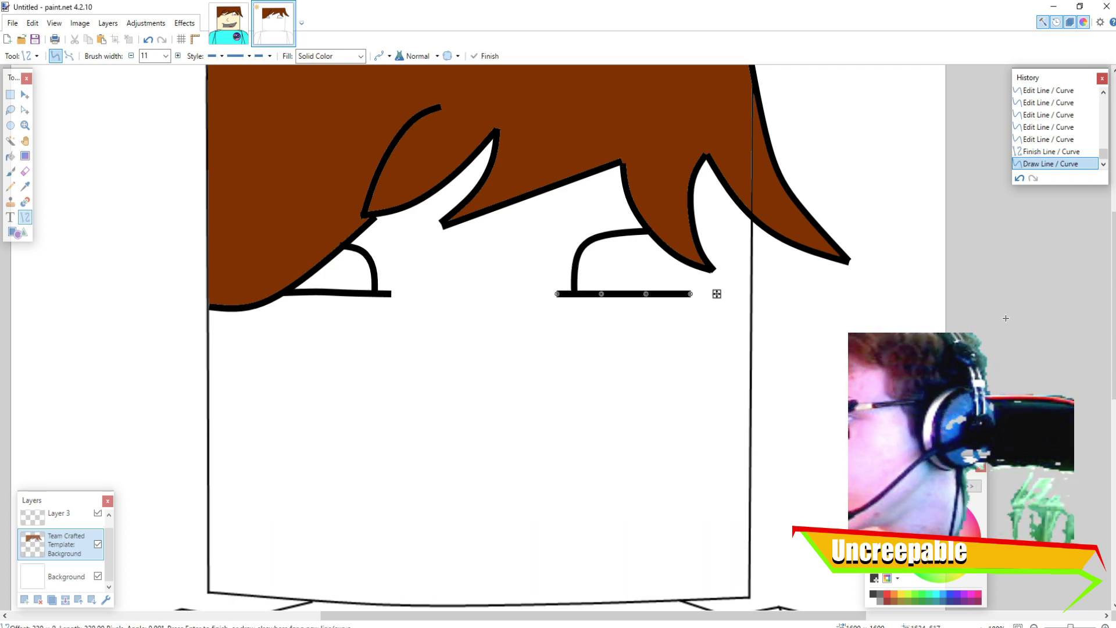
key("Return")
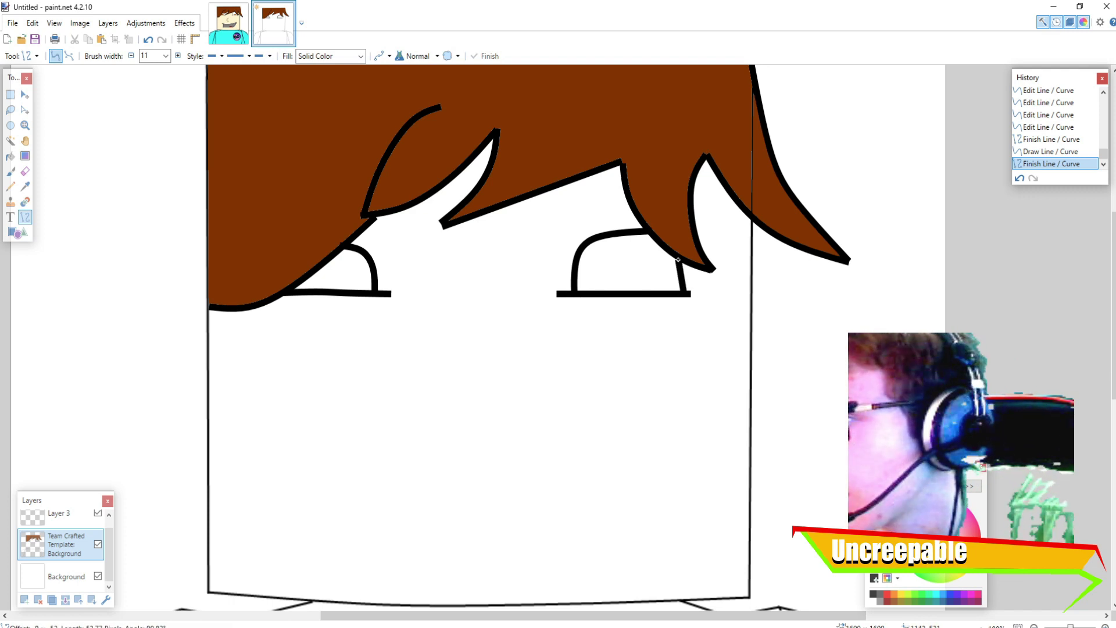
mouse_move(678, 259)
left_mouse_down()
mouse_move(649, 241)
mouse_move(676, 274)
mouse_move(667, 250)
left_mouse_up()
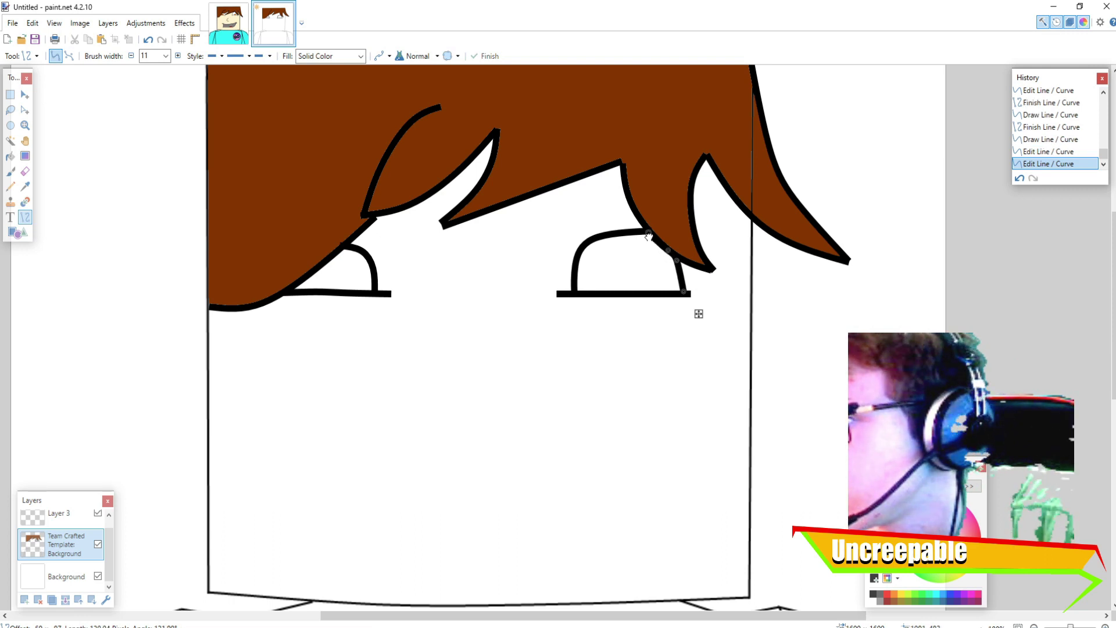
left_click(648, 236)
key("Return")
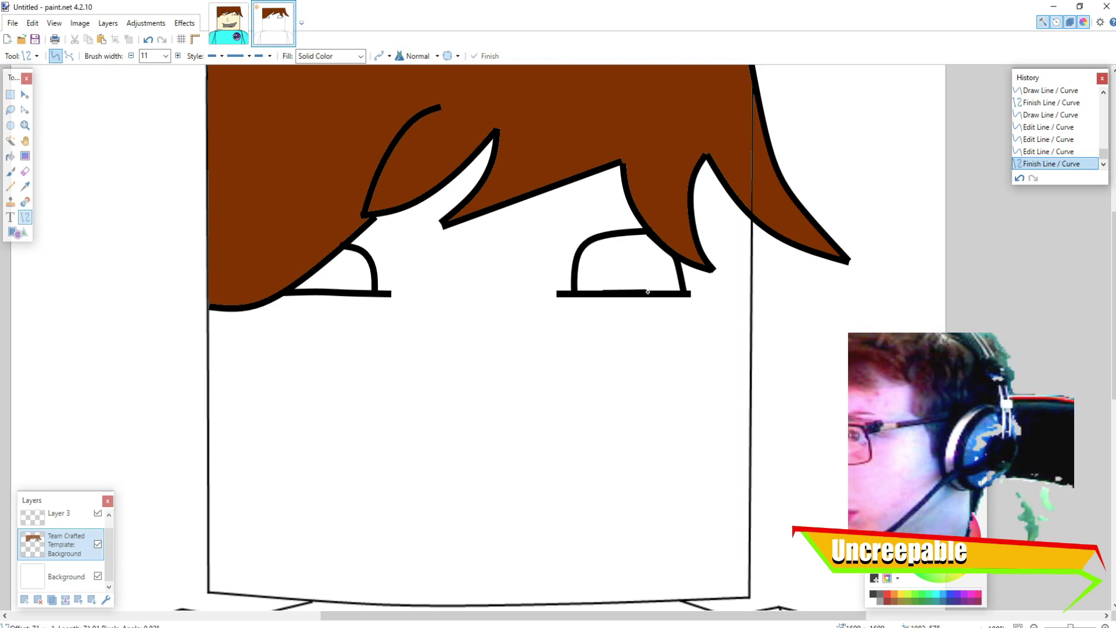
Step: Following the reference avatar, draw a small arch on the lower line of each eye as its iris
mouse_move(667, 292)
left_mouse_down()
mouse_move(645, 272)
mouse_move(618, 271)
left_mouse_up()
key("Return")
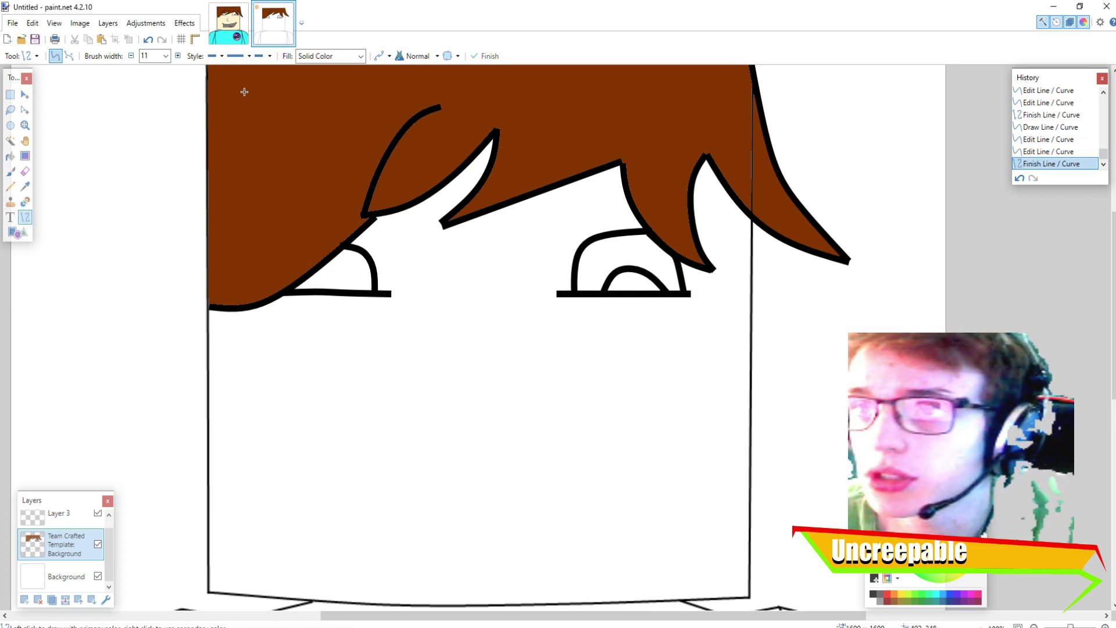
left_click(235, 32)
left_click(253, 40)
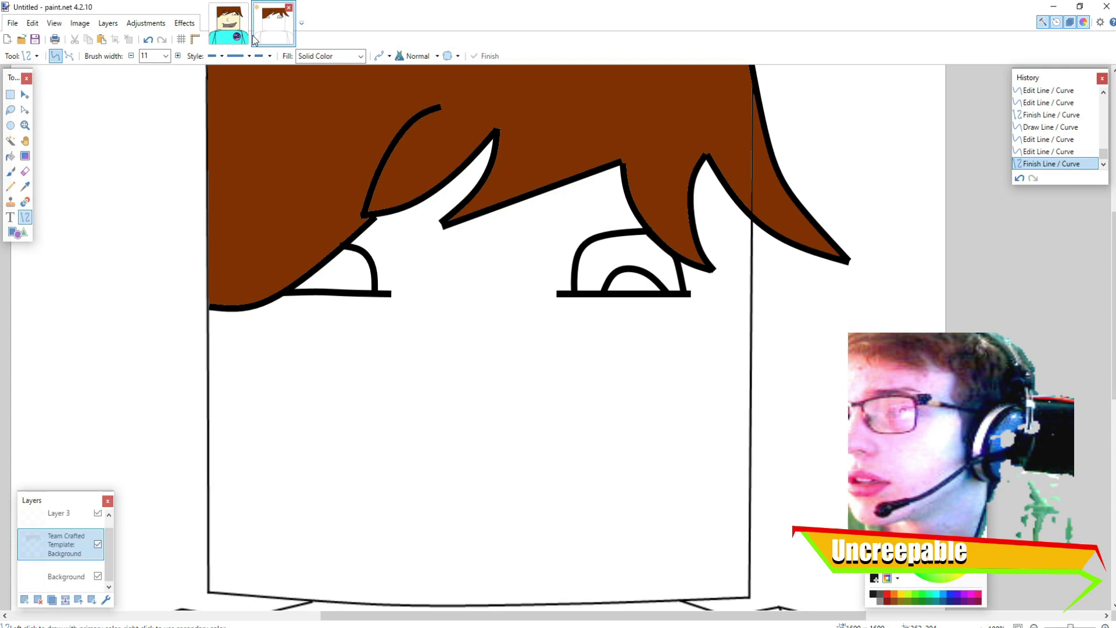
left_click(246, 35)
left_click(254, 38)
left_click(249, 36)
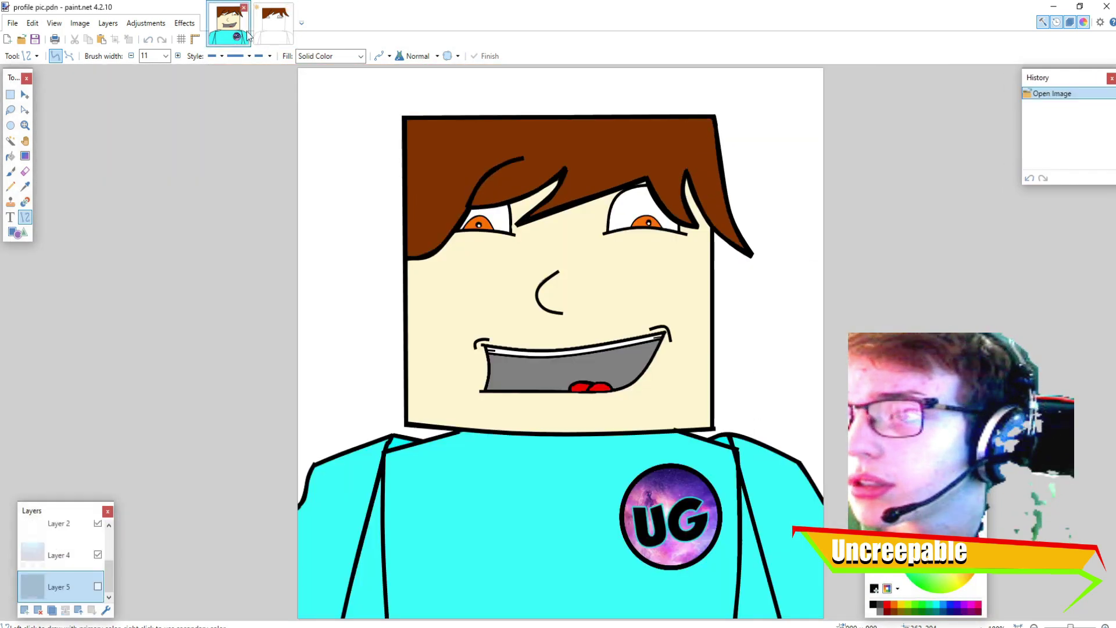
left_click(259, 33)
left_click(246, 35)
left_click(259, 35)
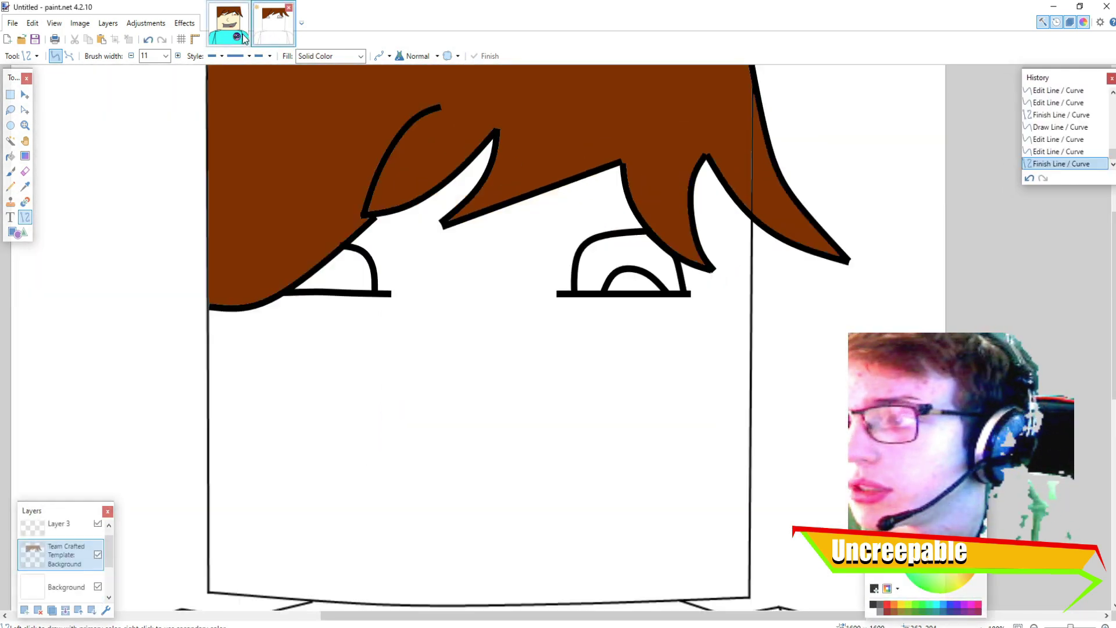
left_click(244, 39)
left_click(265, 41)
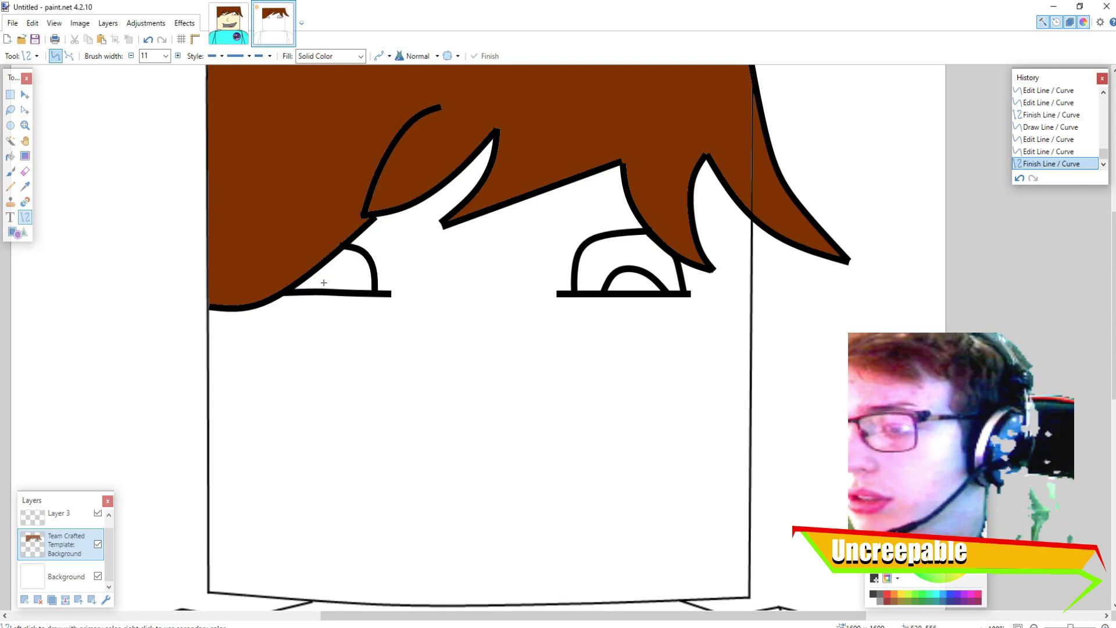
mouse_move(356, 290)
left_mouse_down()
mouse_move(326, 281)
mouse_move(349, 281)
left_mouse_up()
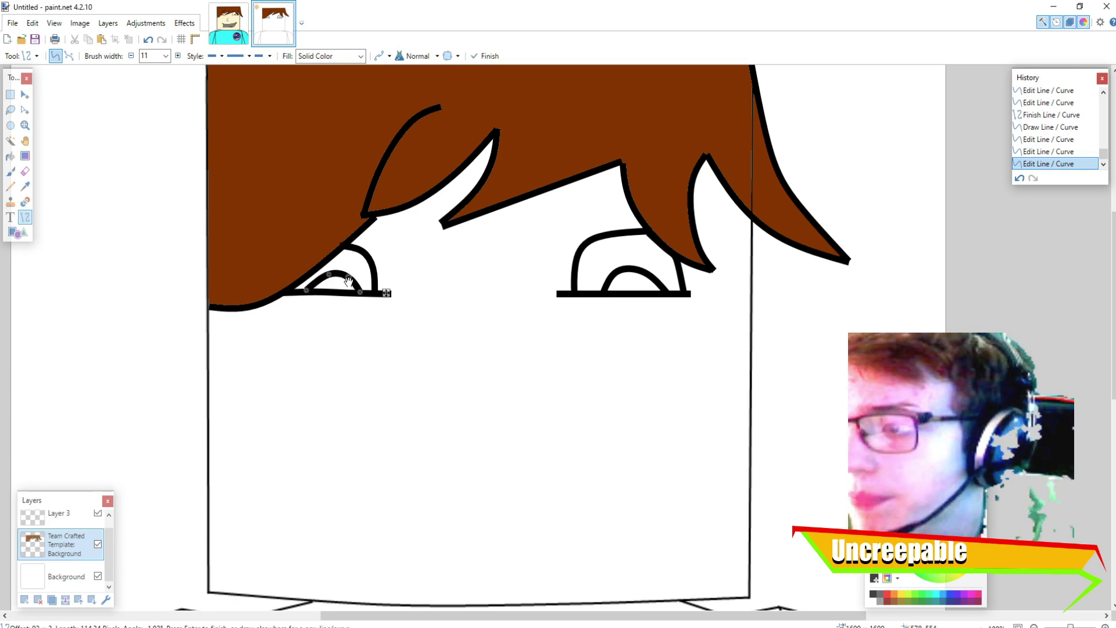
key("Return")
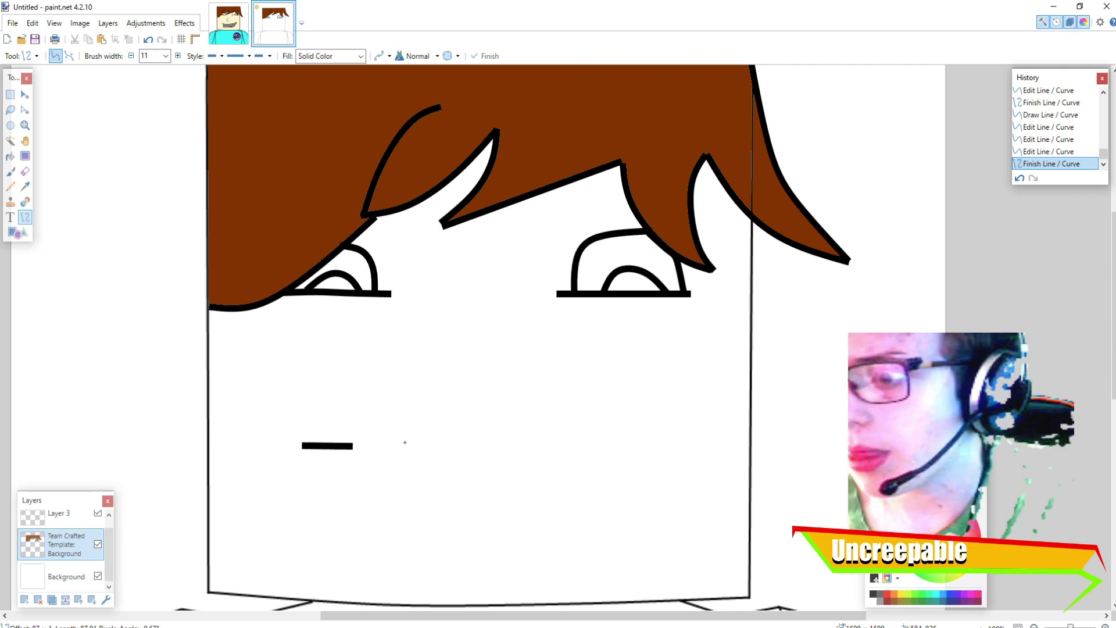
Step: Draw the mouth's upper edge across the lower face as a gently sagging curve about 580 pixels long, rising toward the right
left_click_drag(406, 443, 660, 451)
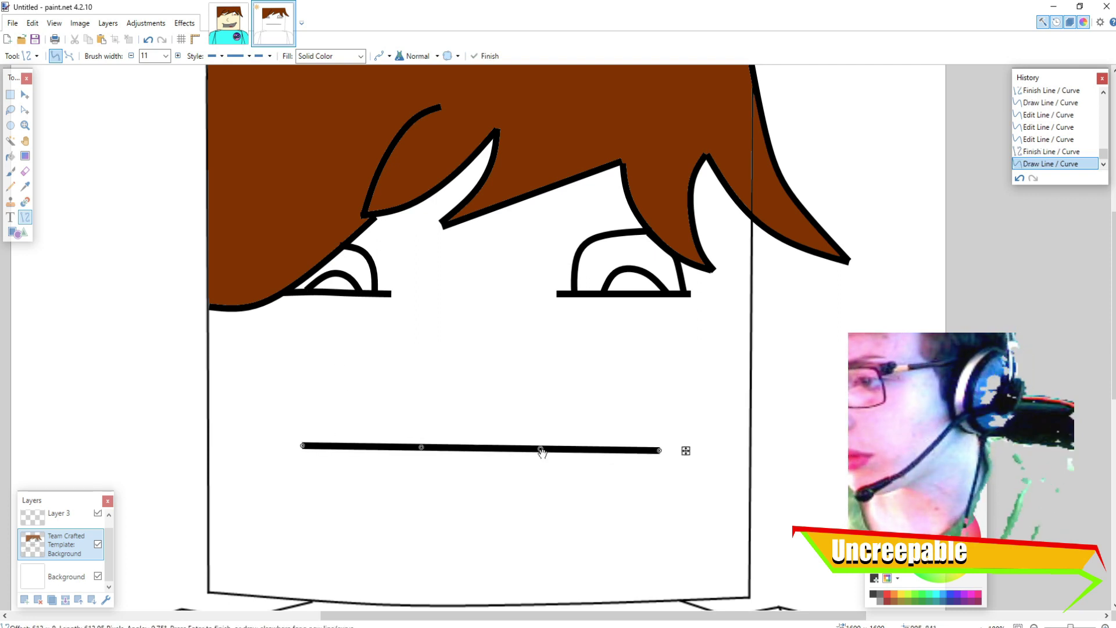
left_click_drag(542, 450, 543, 476)
left_click_drag(421, 447, 420, 485)
left_click_drag(307, 446, 325, 484)
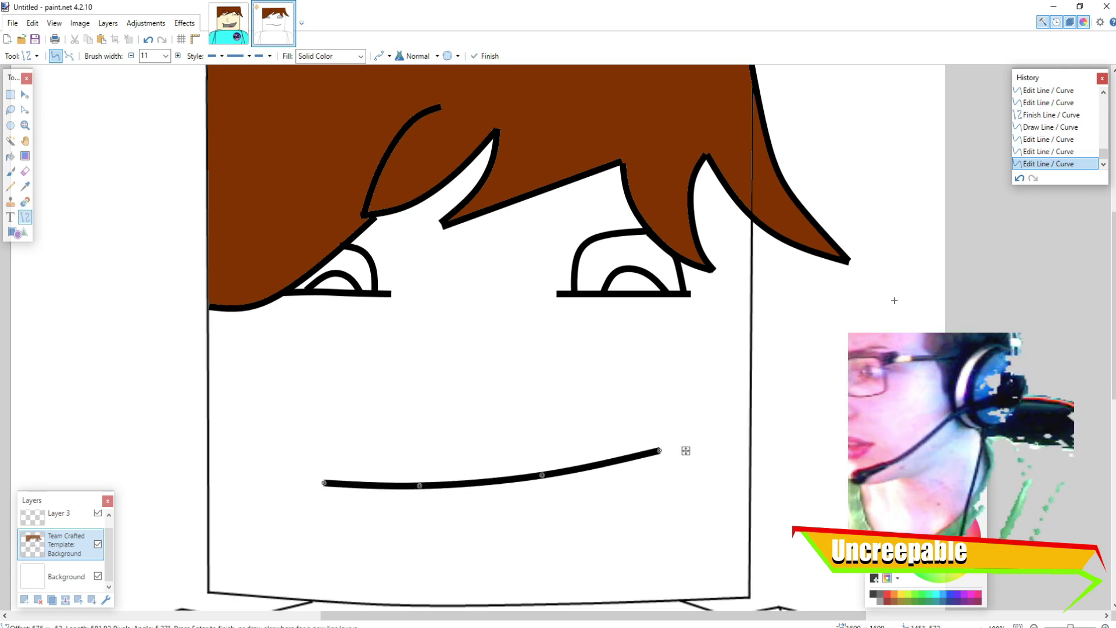
key("Return")
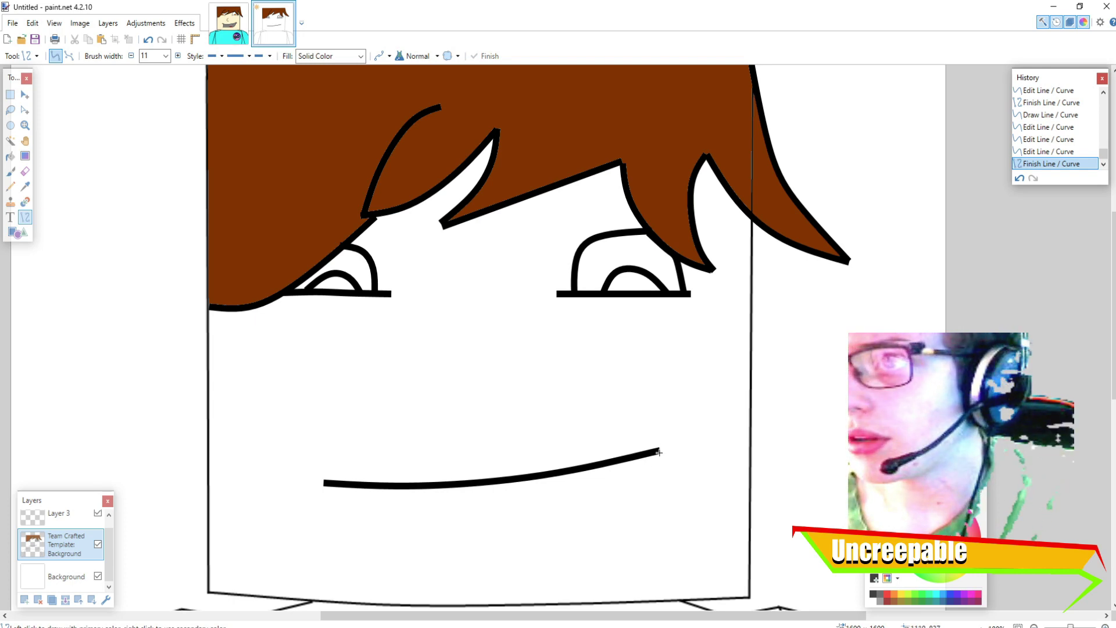
mouse_move(647, 459)
left_mouse_down()
mouse_move(551, 529)
mouse_move(479, 557)
left_mouse_up()
left_click(230, 26)
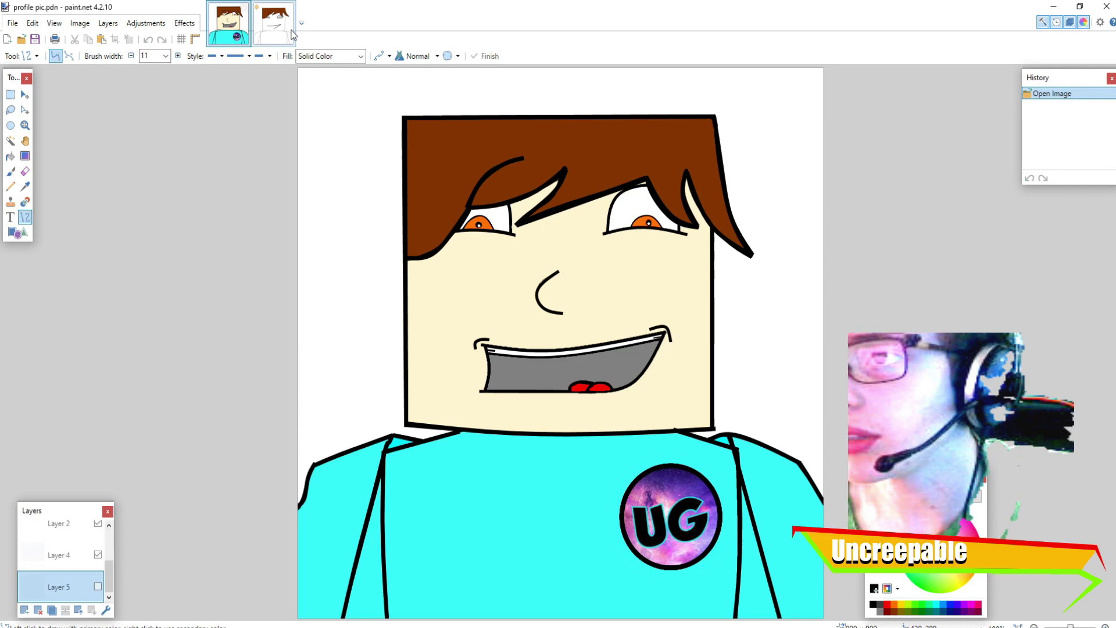
left_click(270, 32)
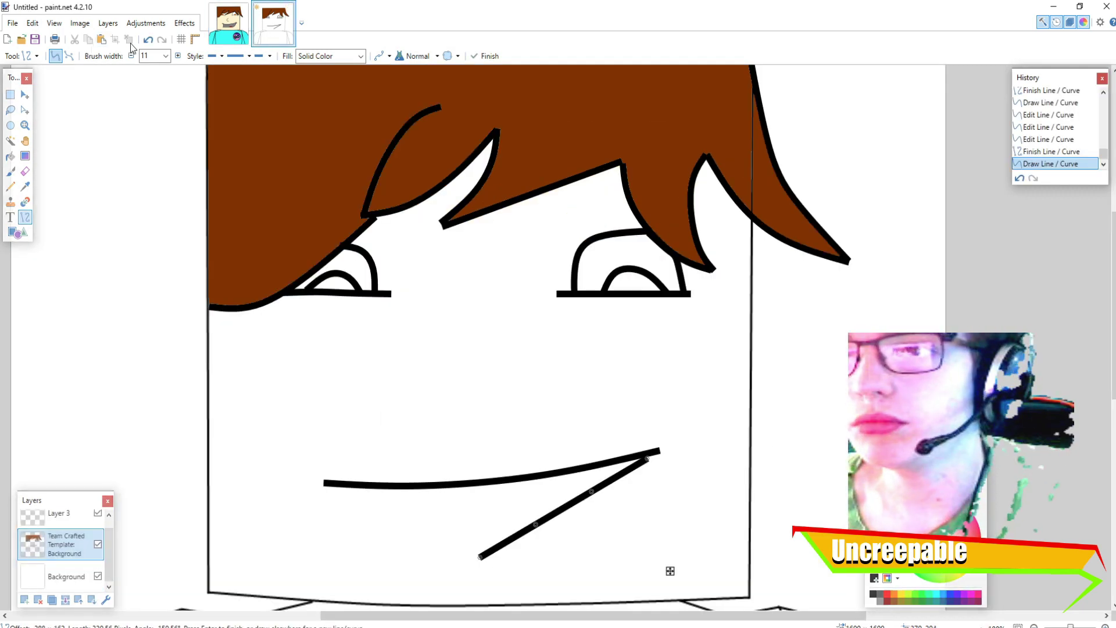
left_click(148, 40)
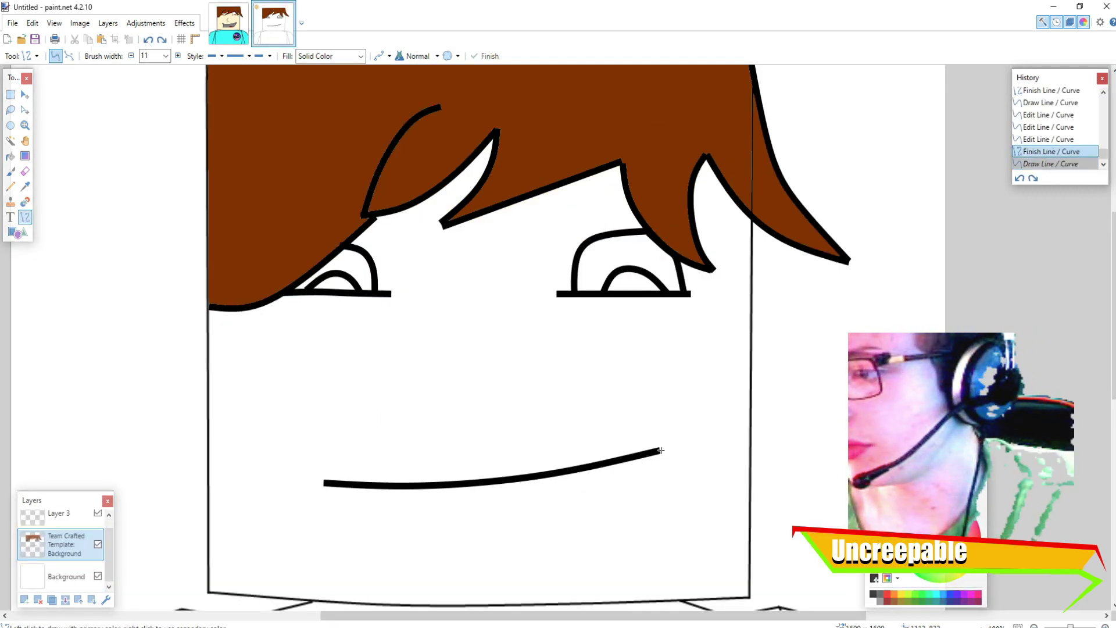
Step: Draw a curve from the upper lip's right end down and around as the mouth's lower edge, and close its left side with a vertical line
left_click_drag(633, 490, 341, 560)
left_click_drag(553, 488, 621, 531)
left_click_drag(447, 526, 453, 558)
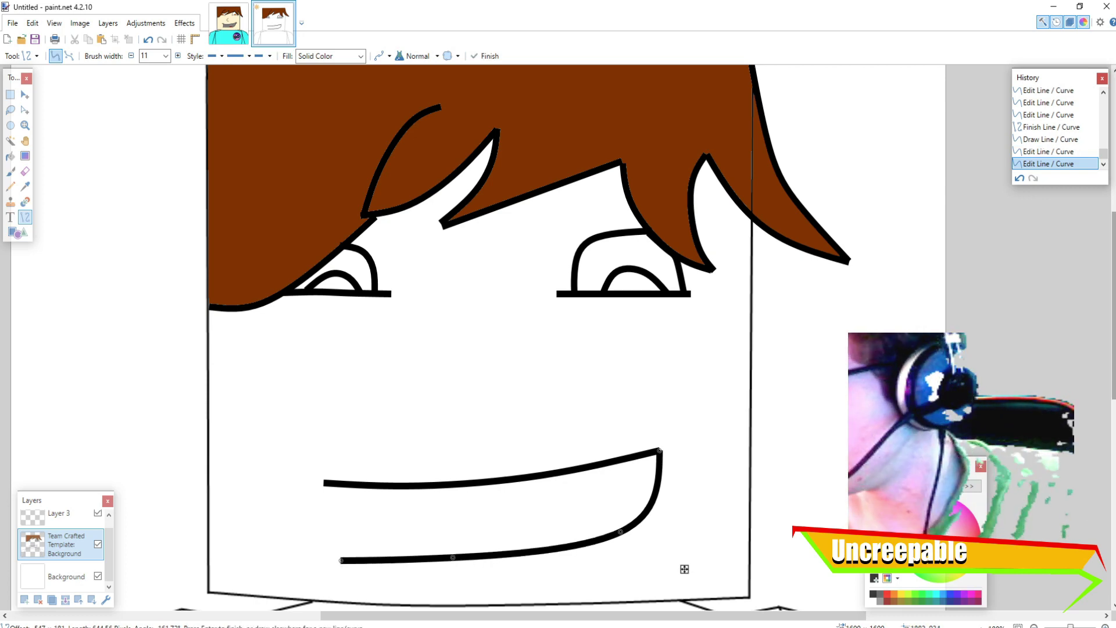
key("Return")
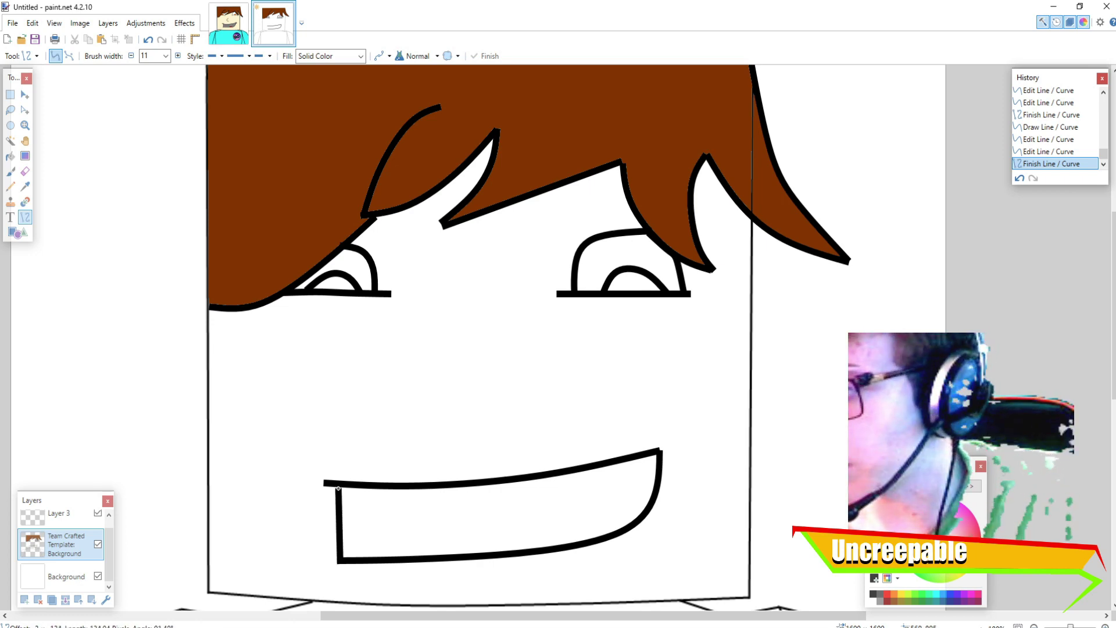
left_click_drag(339, 484, 340, 562)
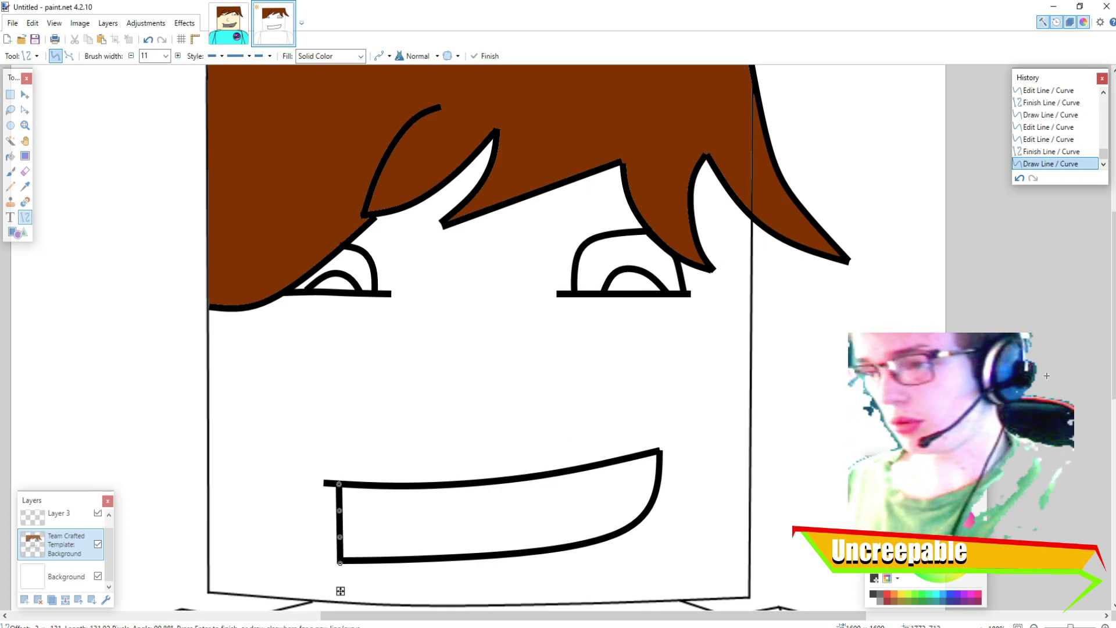
key("Return")
Step: Following the reference avatar, draw a line across the mouth just below its upper edge for the teeth, with brush width 4
left_click(221, 11)
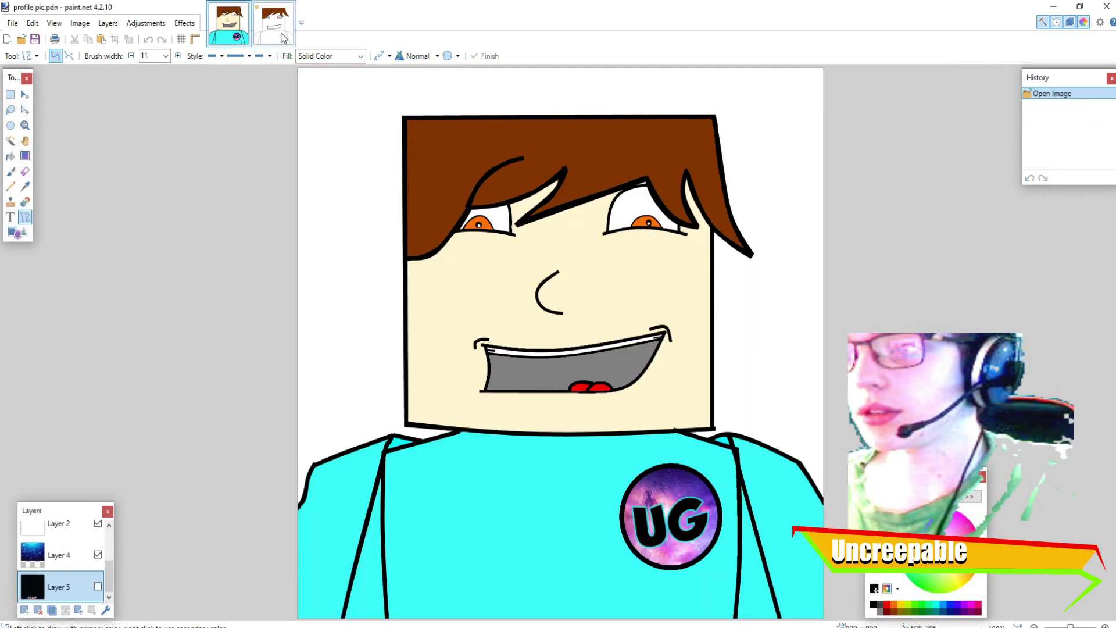
left_click(273, 23)
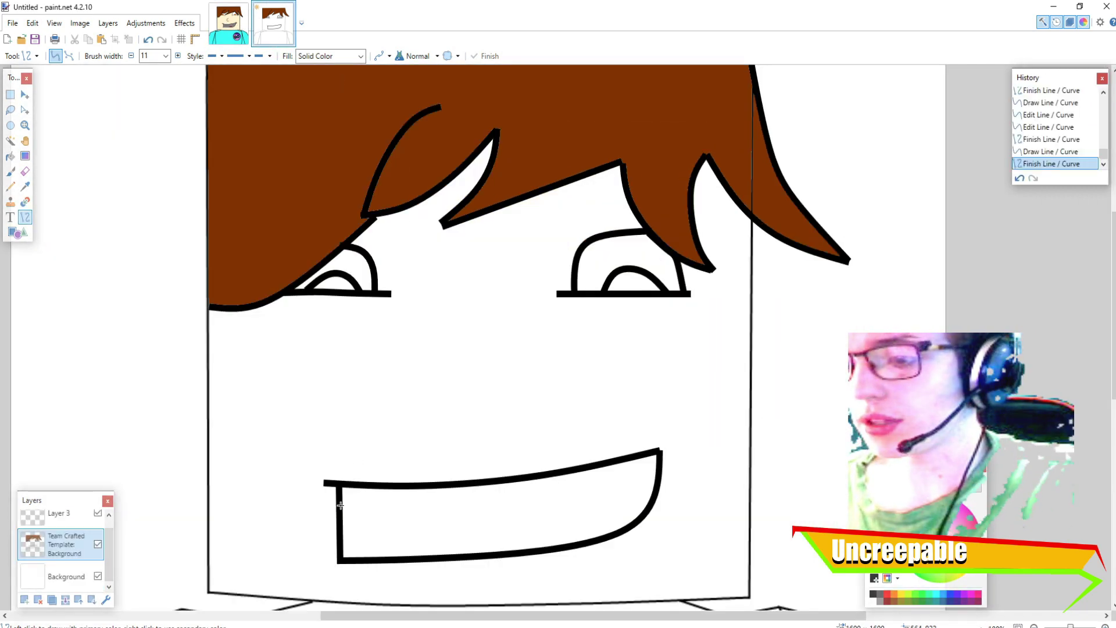
mouse_move(399, 502)
left_mouse_down()
mouse_move(615, 481)
mouse_move(657, 465)
left_mouse_up()
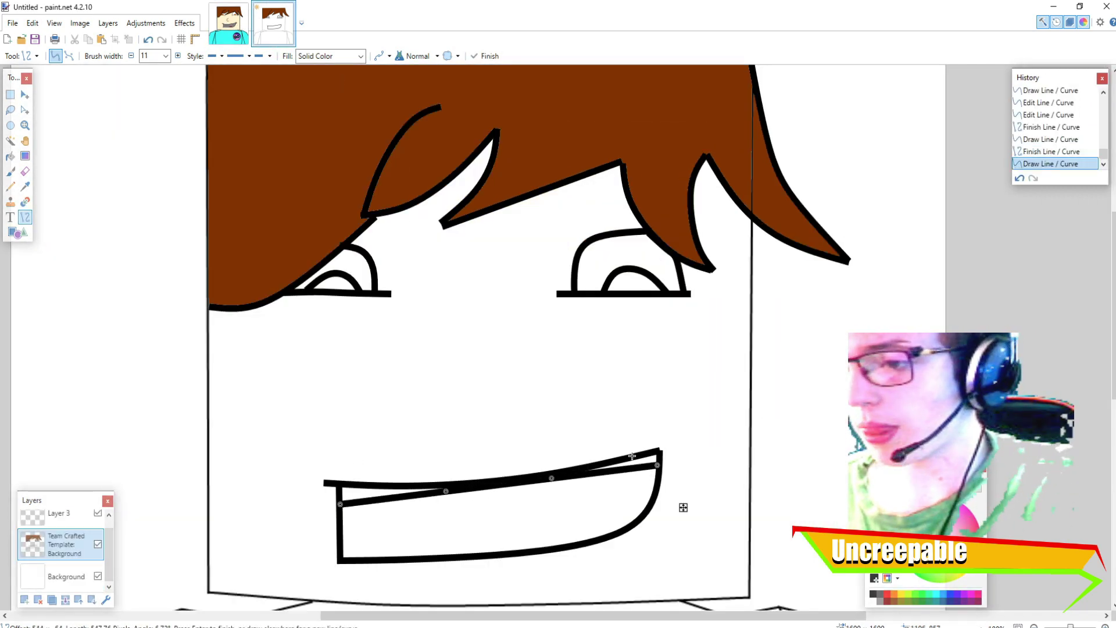
left_click(166, 56)
scroll(154, 146, "up", 4)
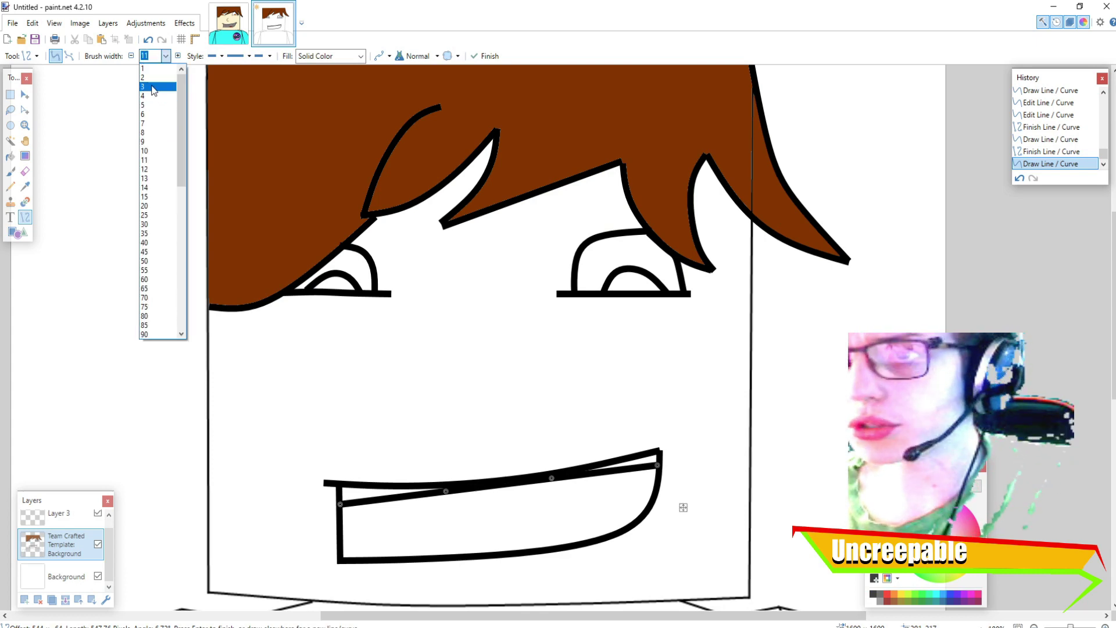
left_click(151, 85)
left_click(165, 56)
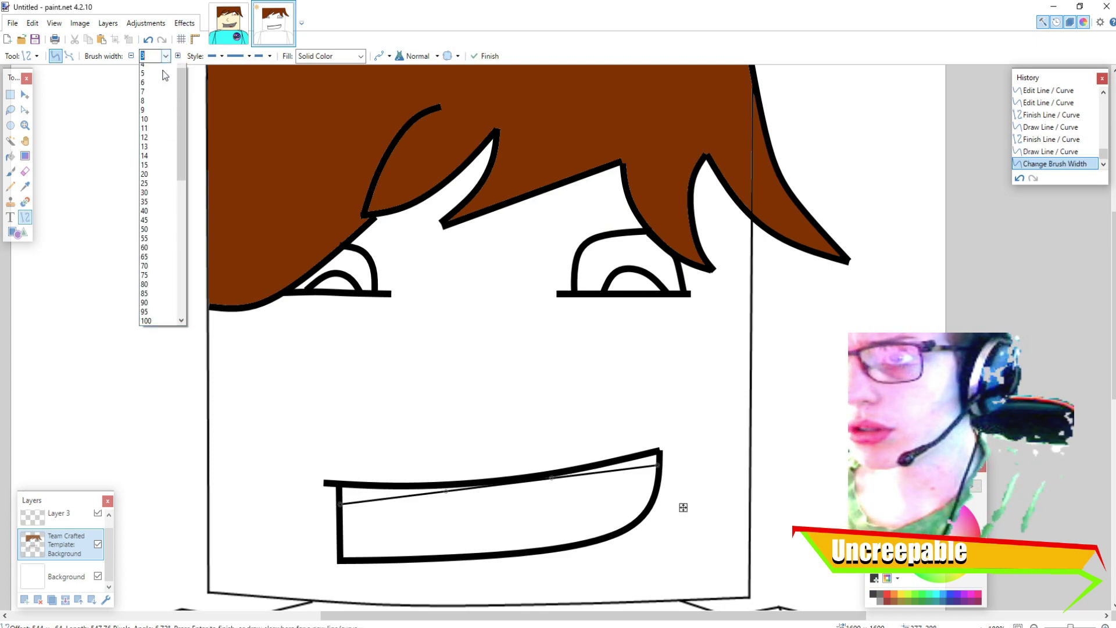
left_click(150, 82)
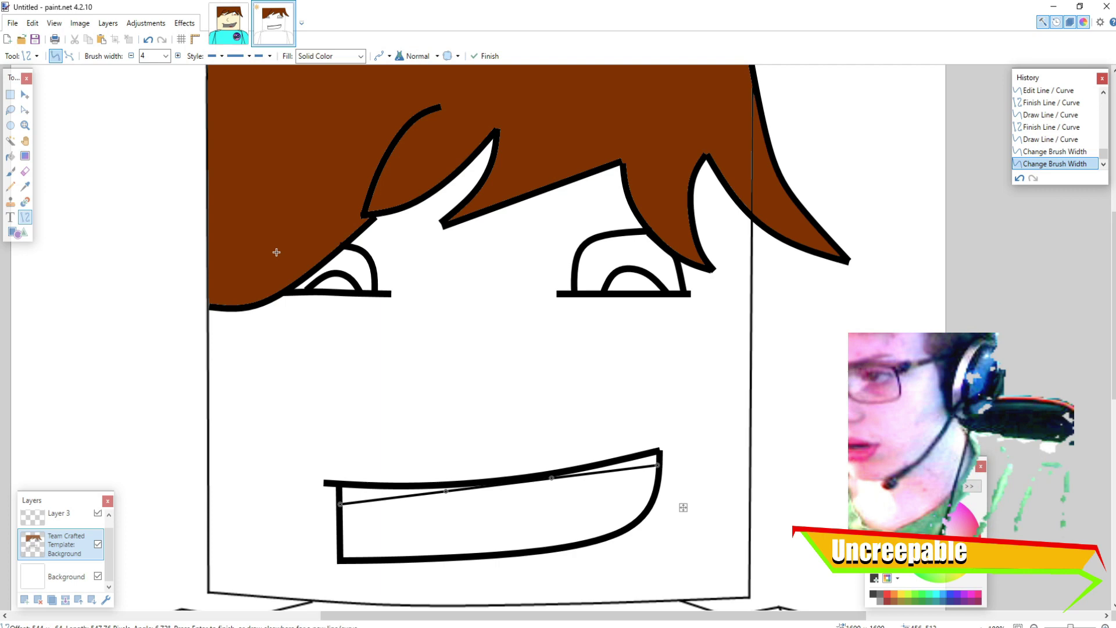
Step: Bend the thin teeth line and raise both its ends so it runs parallel to the mouth's upper edge
scroll(274, 250, "up", 2)
scroll(454, 443, "down", 5)
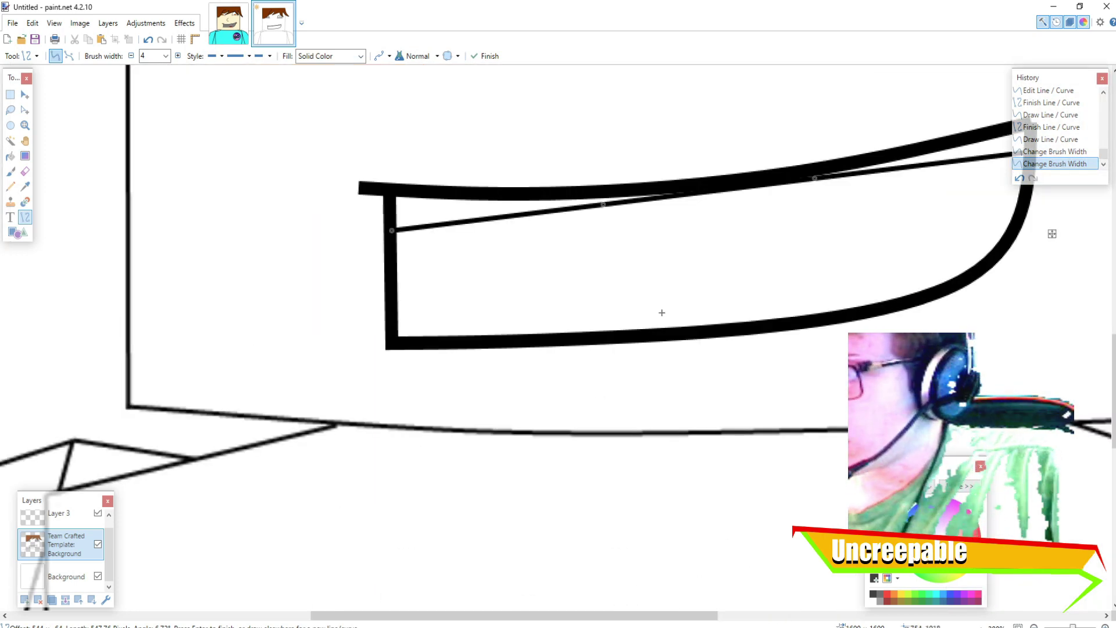
left_click_drag(603, 207, 604, 215)
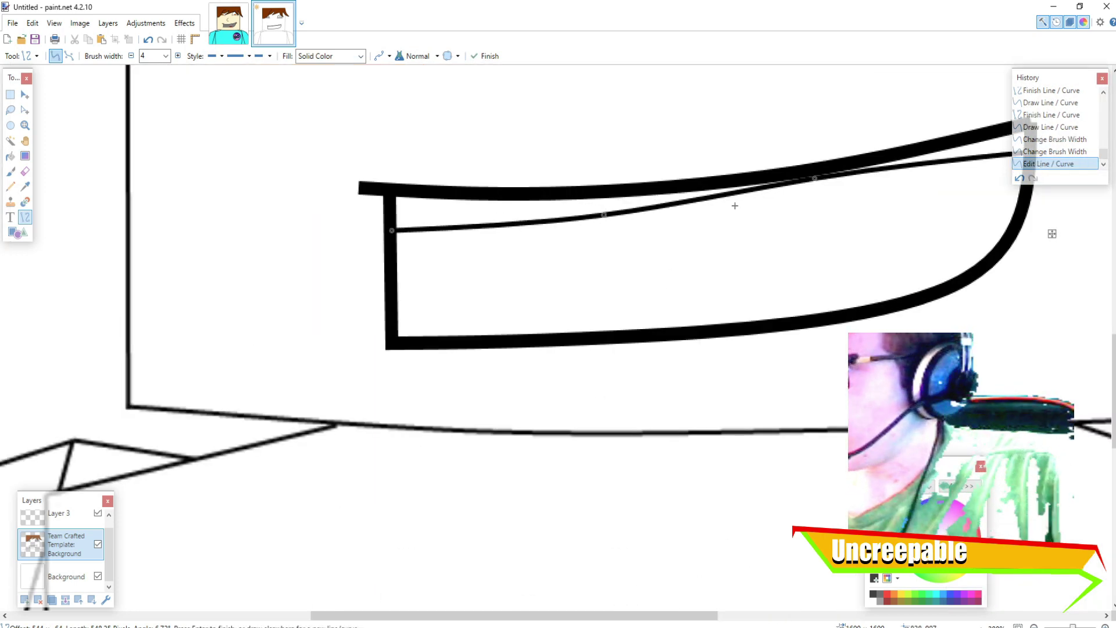
left_click_drag(818, 178, 824, 187)
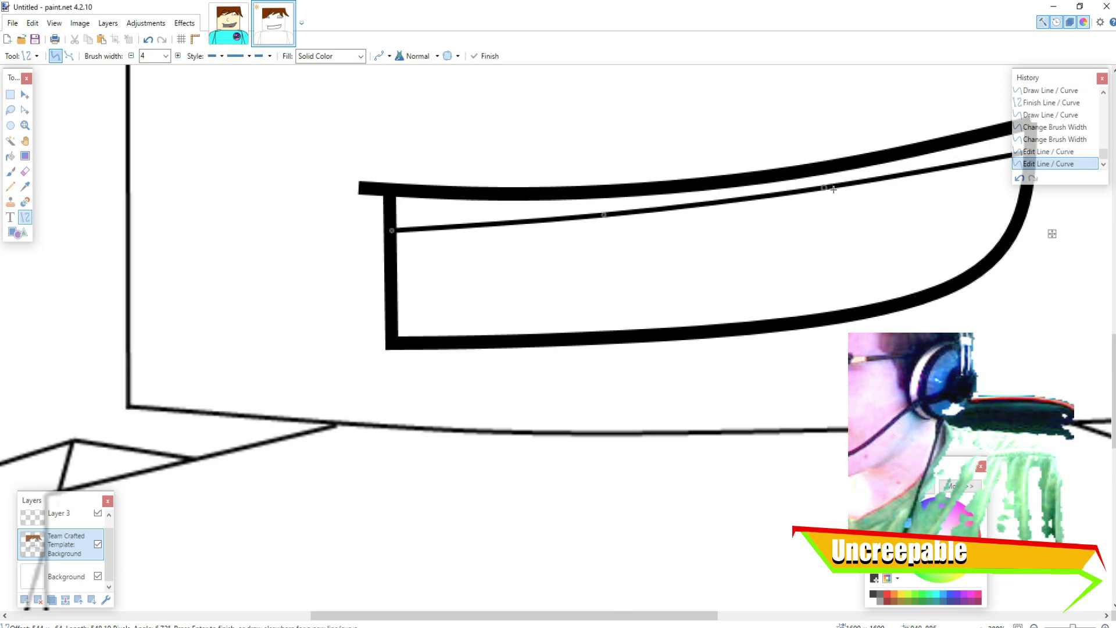
scroll(901, 199, "down", 1)
left_click_drag(996, 164, 996, 157)
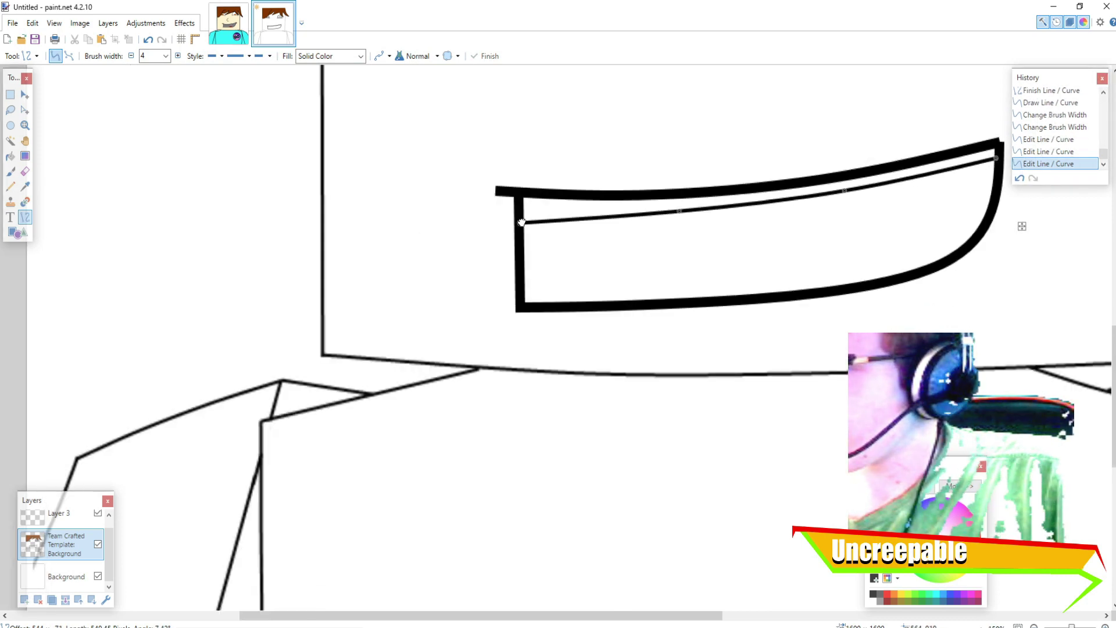
left_click_drag(522, 222, 522, 208)
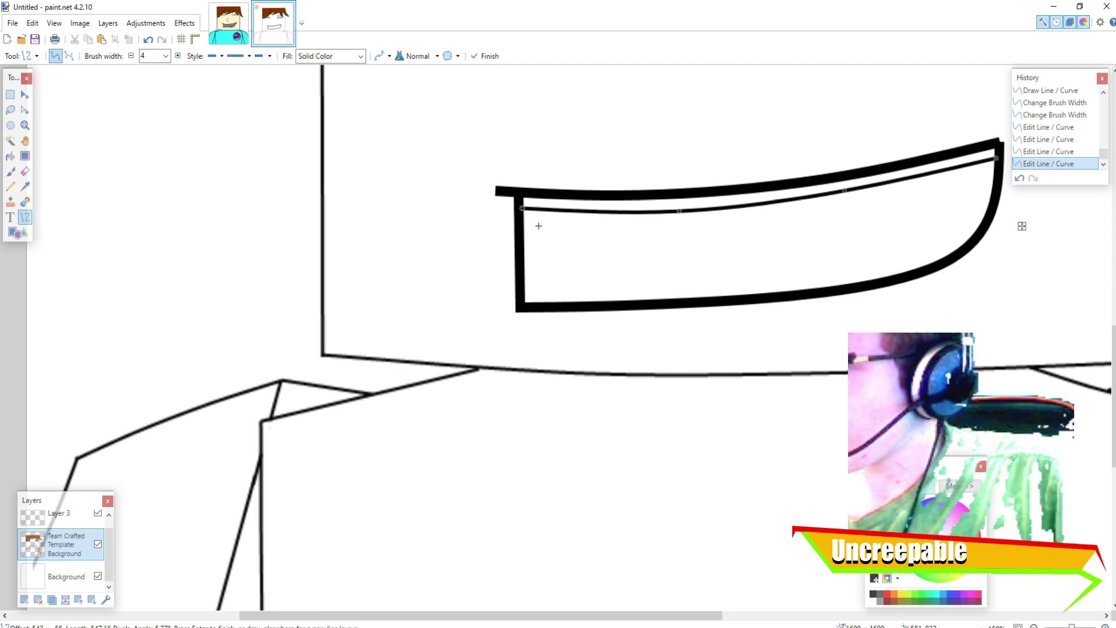
scroll(539, 226, "down", 3)
key("Return")
Step: Draw the nose between the eyes and mouth as a thin C-shaped curve open to the right
scroll(905, 302, "up", 3)
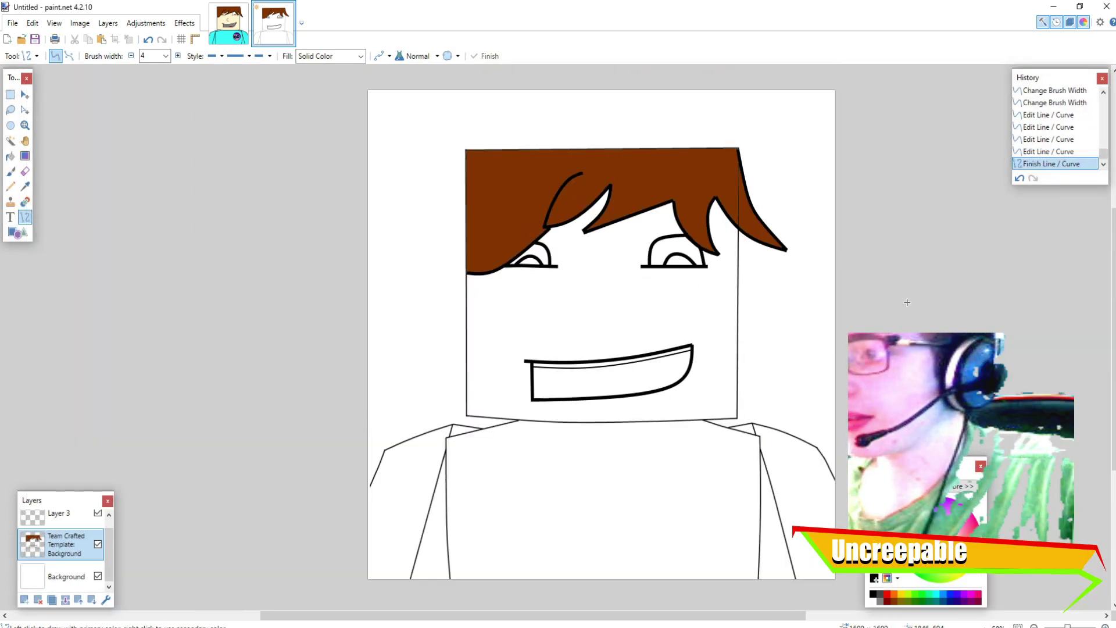
scroll(683, 285, "up", 3)
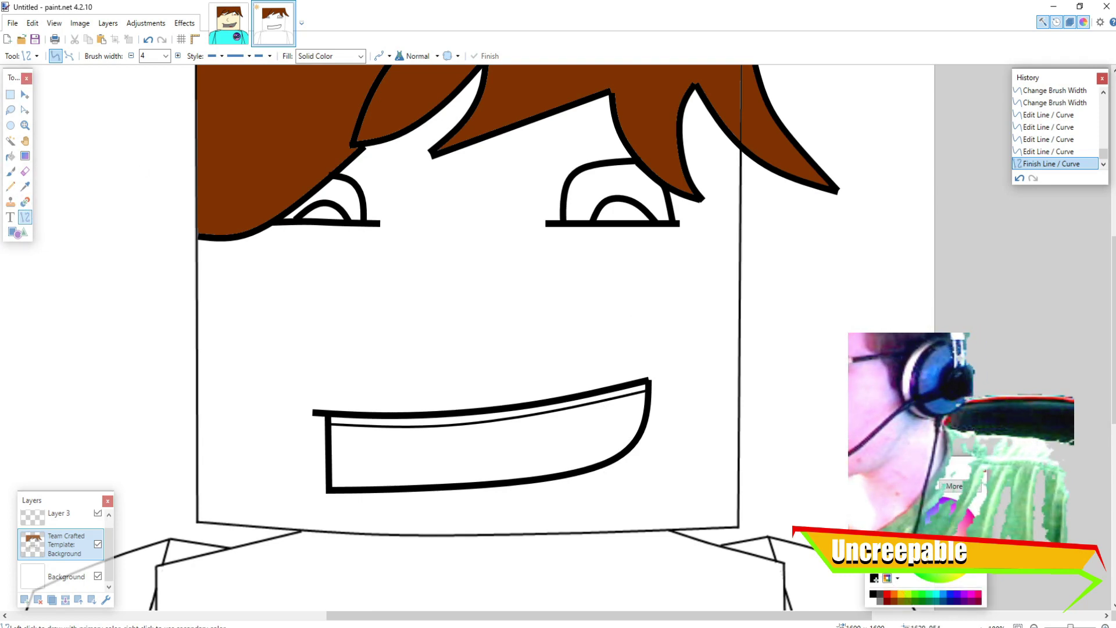
mouse_move(469, 263)
left_mouse_down()
mouse_move(472, 364)
mouse_move(467, 331)
mouse_move(449, 329)
mouse_move(452, 289)
mouse_move(442, 292)
mouse_move(470, 271)
left_mouse_up()
left_click_drag(470, 355, 480, 340)
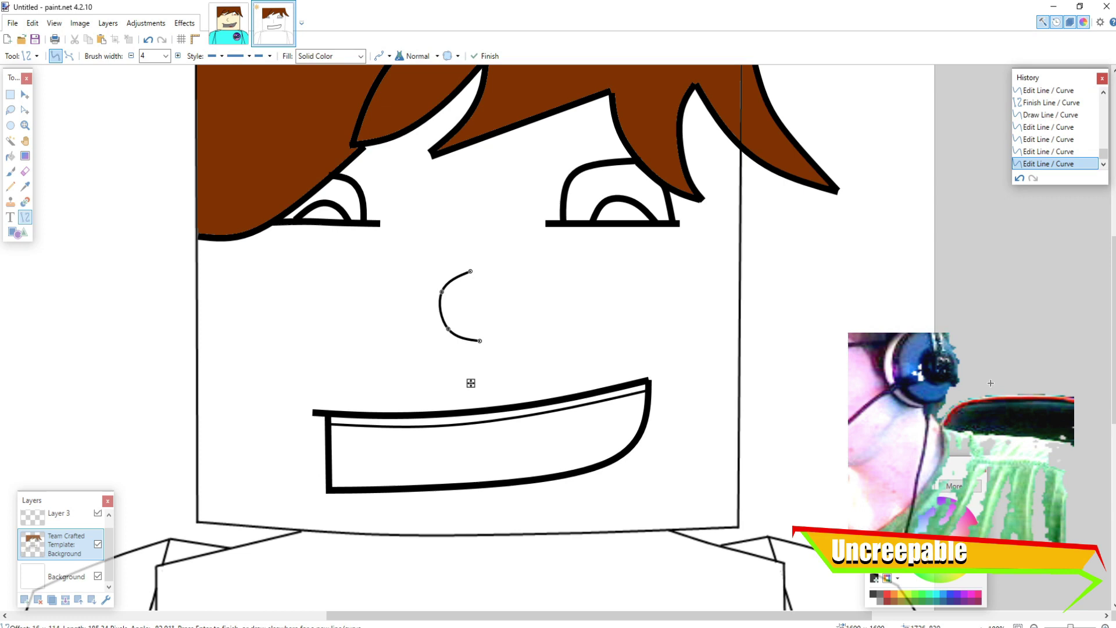
key("Return")
scroll(637, 366, "up", 4)
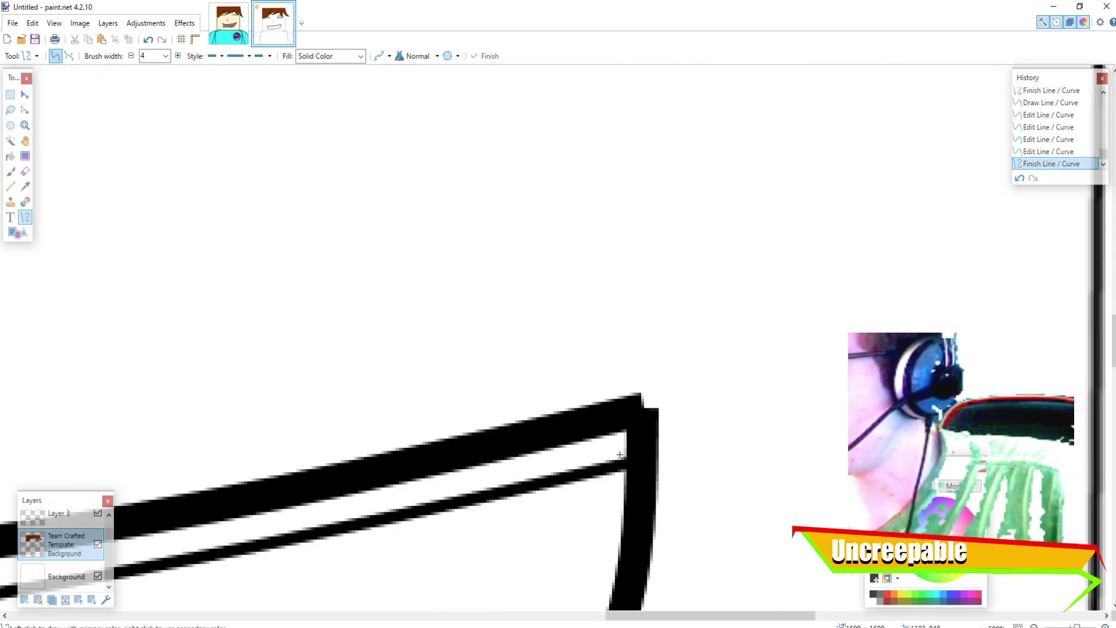
Step: Draw a short line with brush width 2 between the upper lip and the teeth line at the mouth's right end
scroll(620, 455, "up", 5)
left_click_drag(640, 445, 454, 478)
left_click(165, 56)
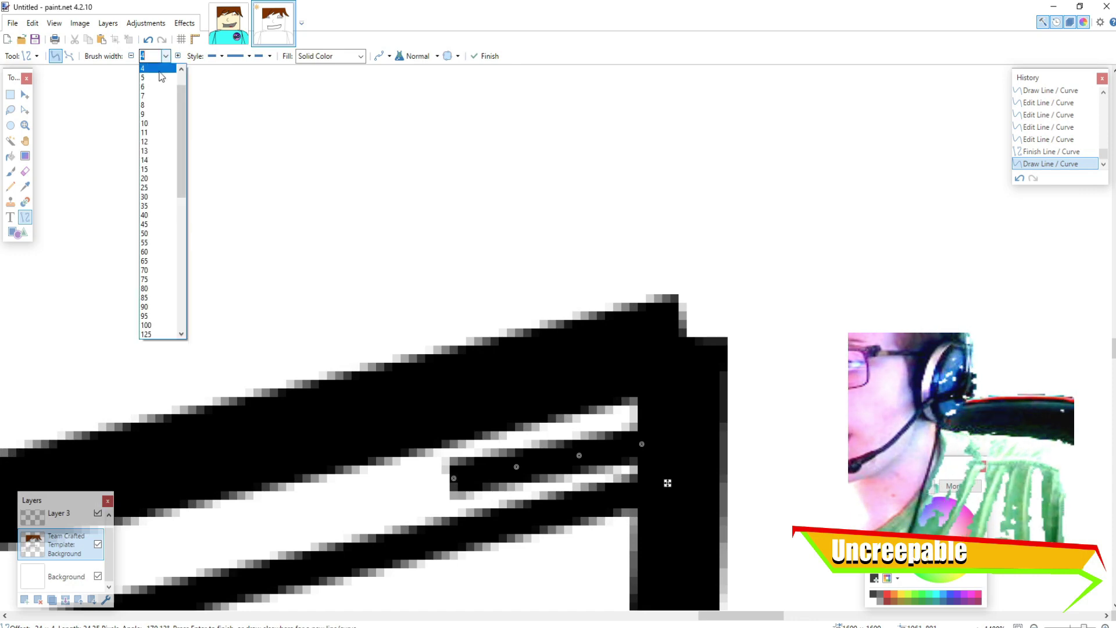
scroll(157, 87, "up", 1)
left_click(146, 78)
scroll(896, 241, "down", 1)
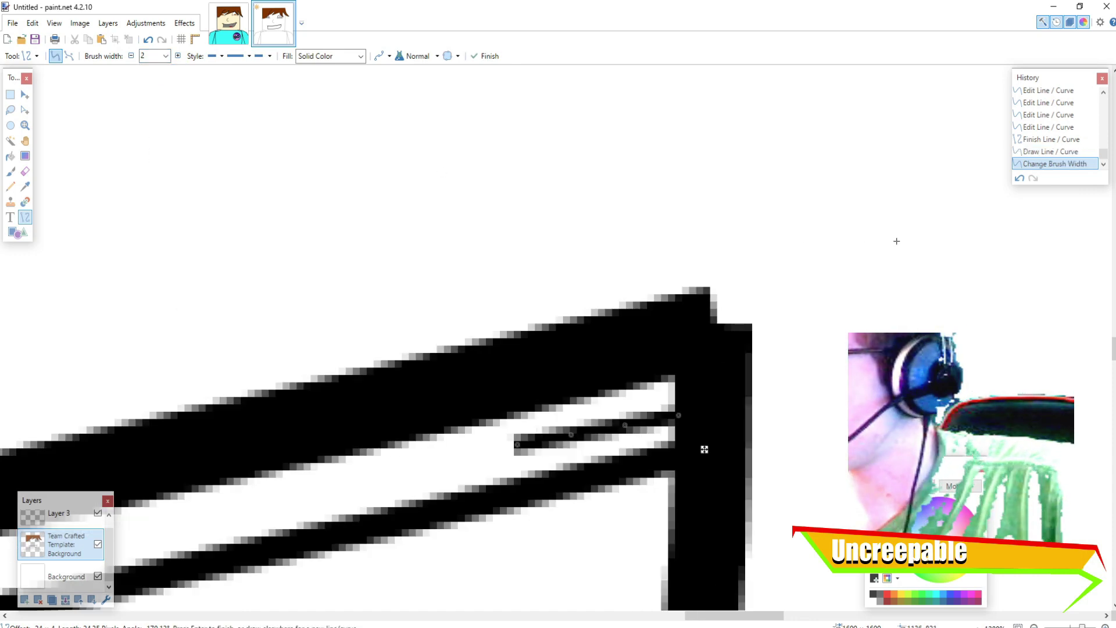
scroll(897, 241, "down", 10)
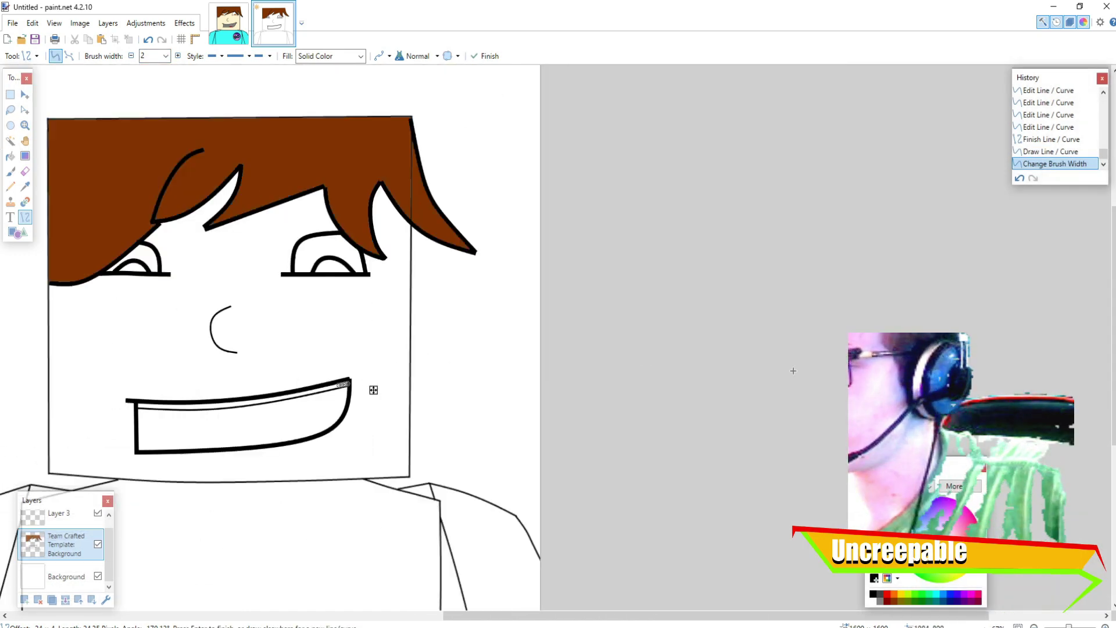
key("Return")
Step: Draw a matching short thin line between the upper lip and the teeth line at the mouth's left end
left_click_drag(608, 617, 466, 618)
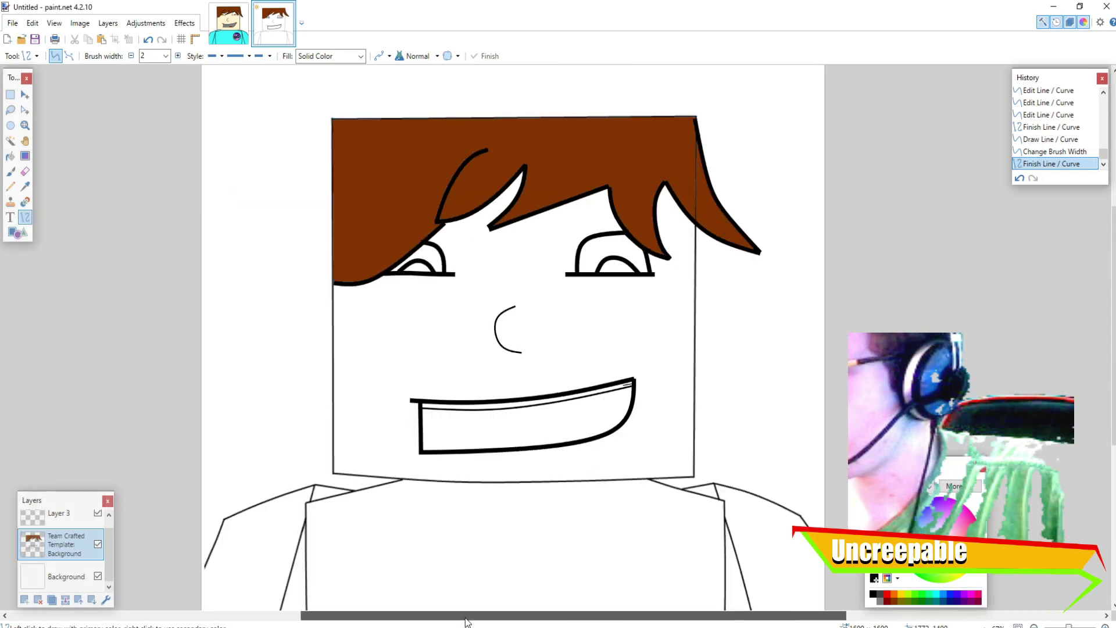
scroll(461, 536, "up", 8)
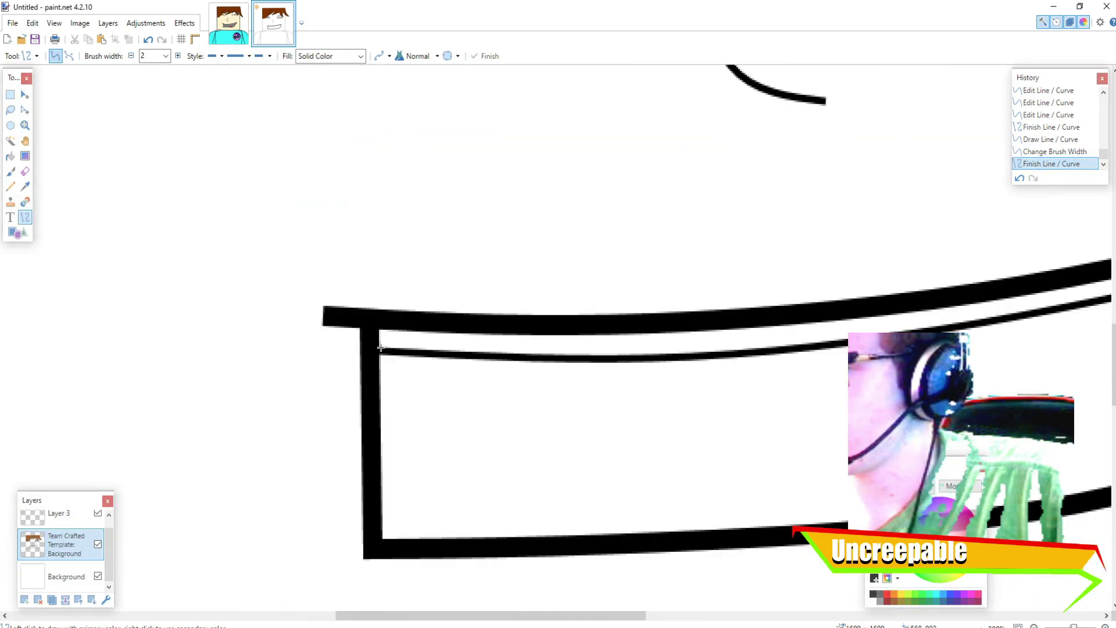
left_click_drag(380, 340, 446, 343)
scroll(968, 318, "down", 7)
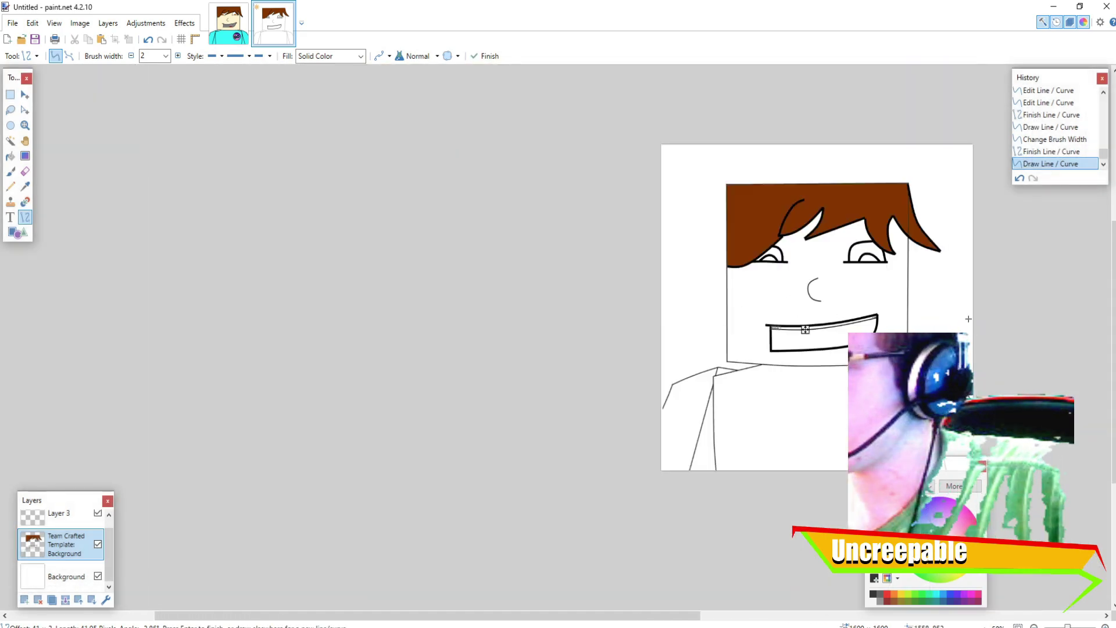
key("Return")
left_click_drag(282, 617, 386, 591)
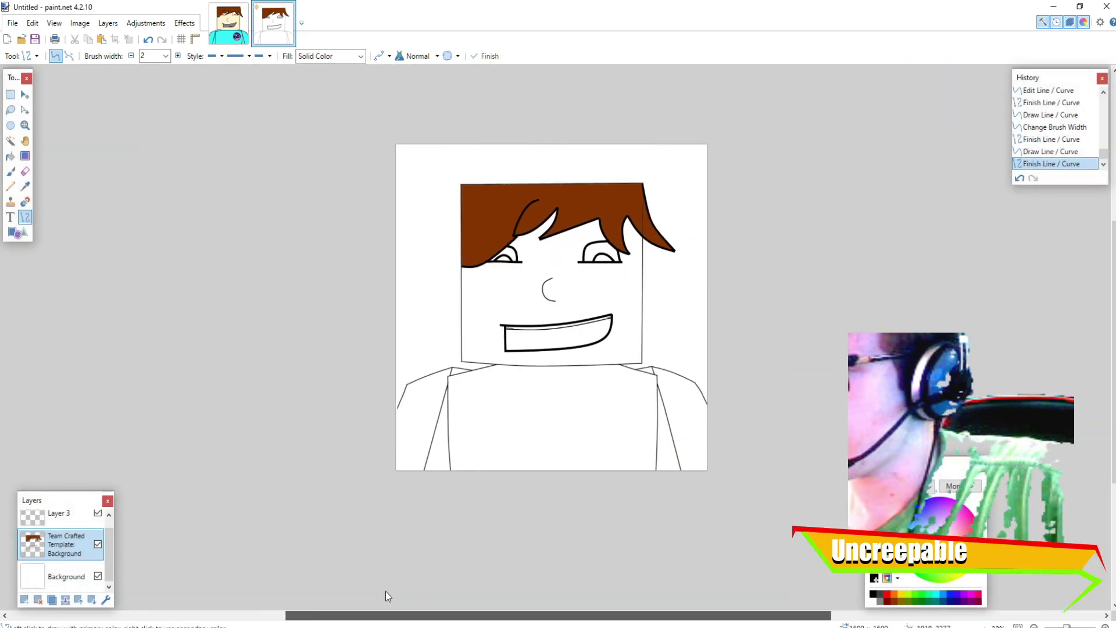
Step: Draw the tongue as two adjoining thin arches rising from the mouth's lower edge near its right end
scroll(403, 451, "up", 3)
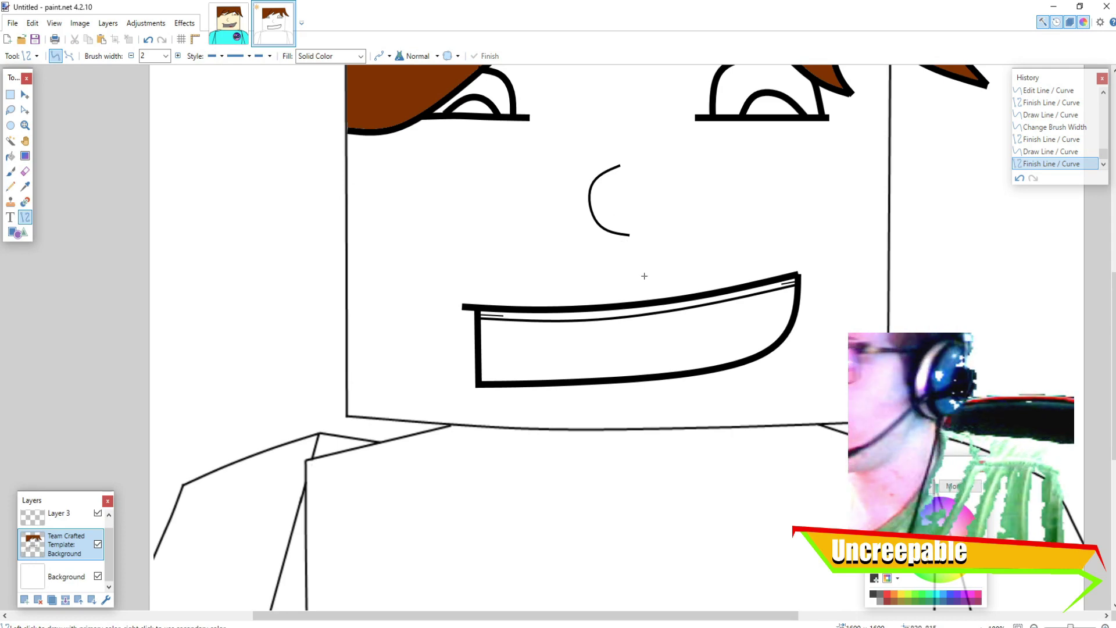
left_click_drag(756, 357, 713, 352)
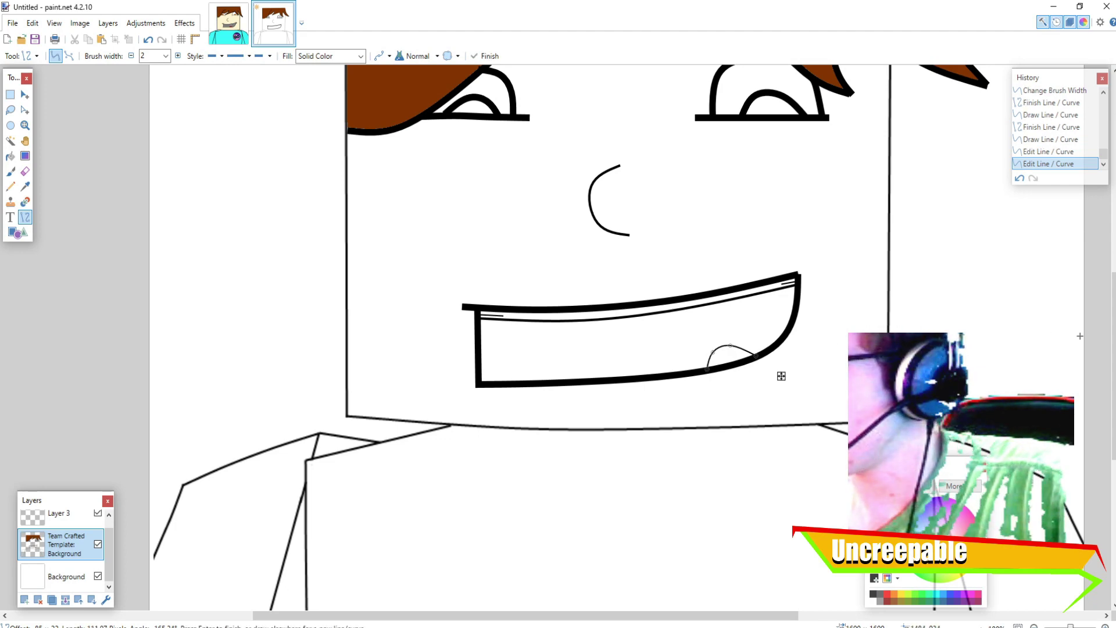
key("Return")
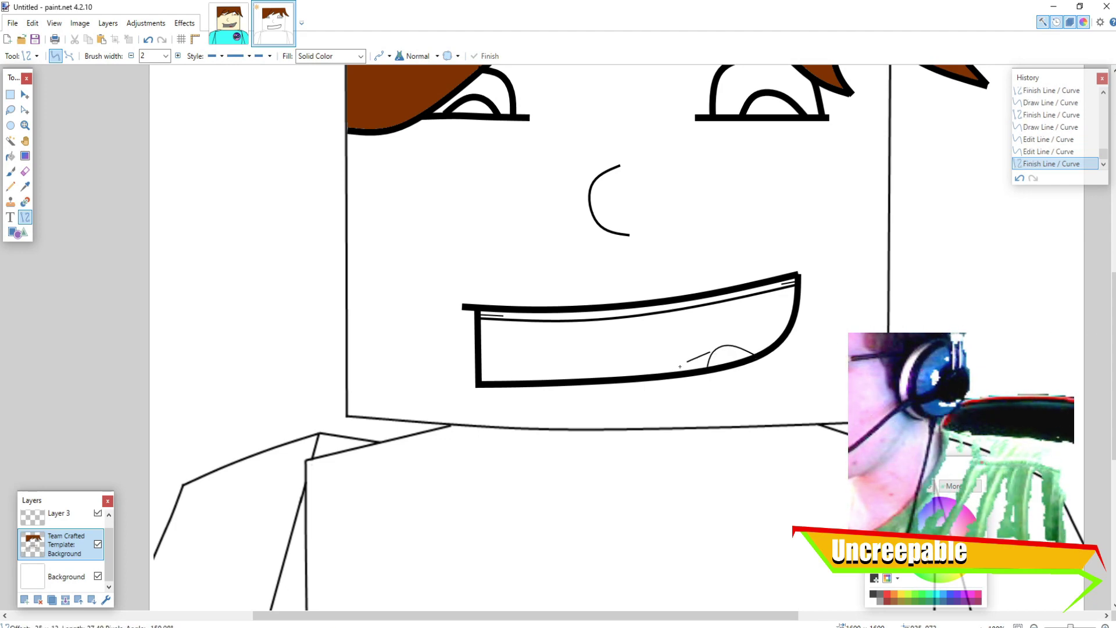
mouse_move(710, 352)
left_mouse_down()
mouse_move(670, 371)
mouse_move(714, 349)
mouse_move(674, 358)
mouse_move(698, 345)
left_mouse_up()
key("Return")
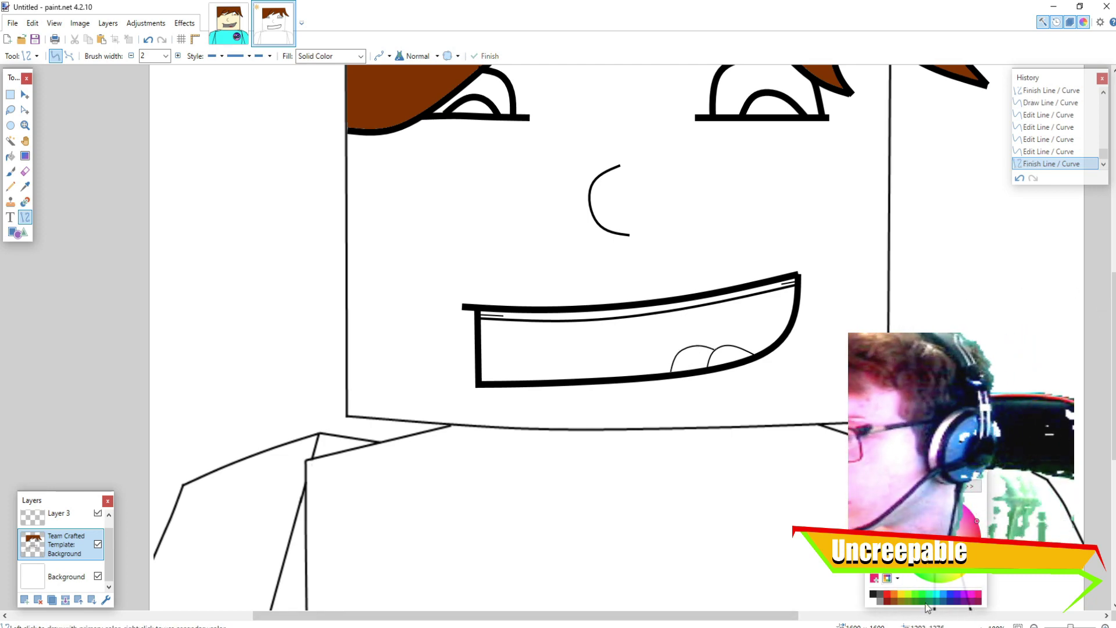
Step: Fill both halves of the tongue with bright red
left_click(888, 596)
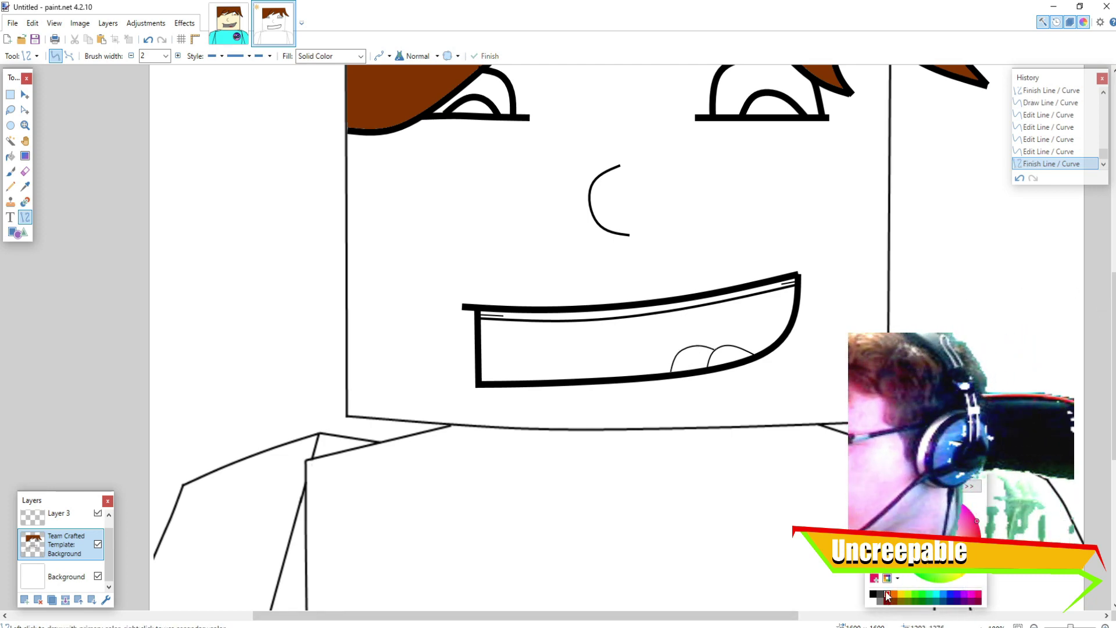
left_click(11, 157)
left_click(726, 355)
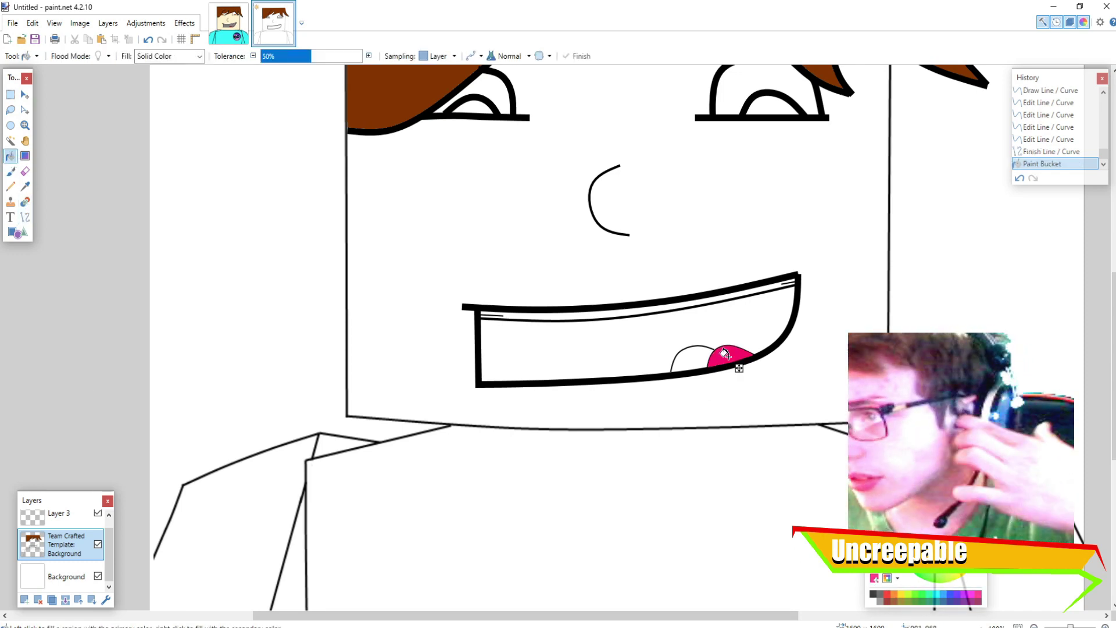
left_click(693, 358)
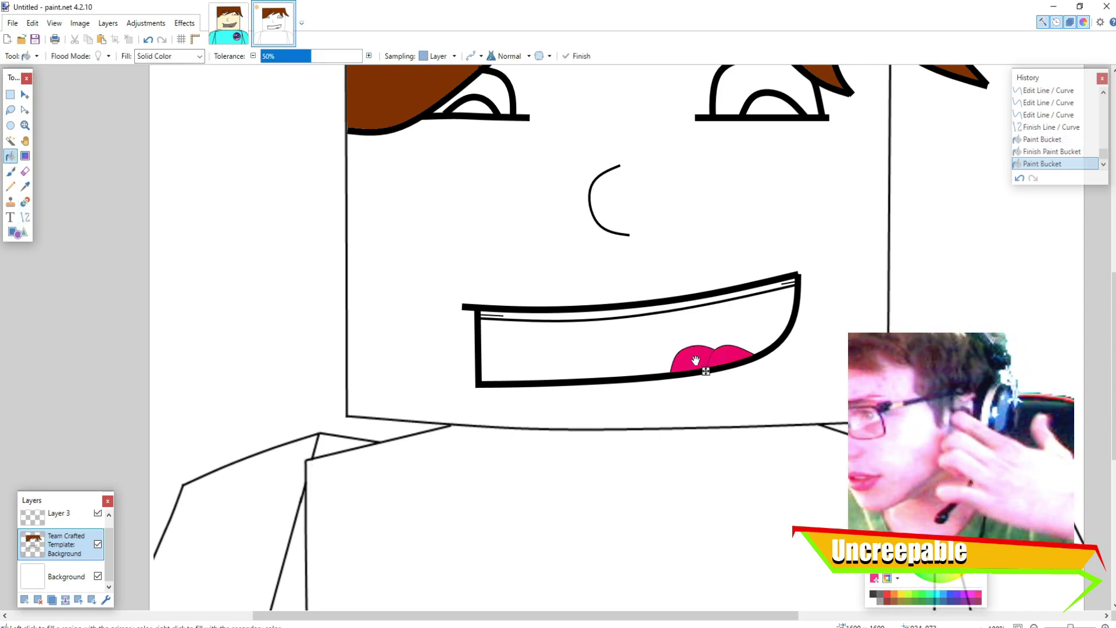
left_click(888, 595)
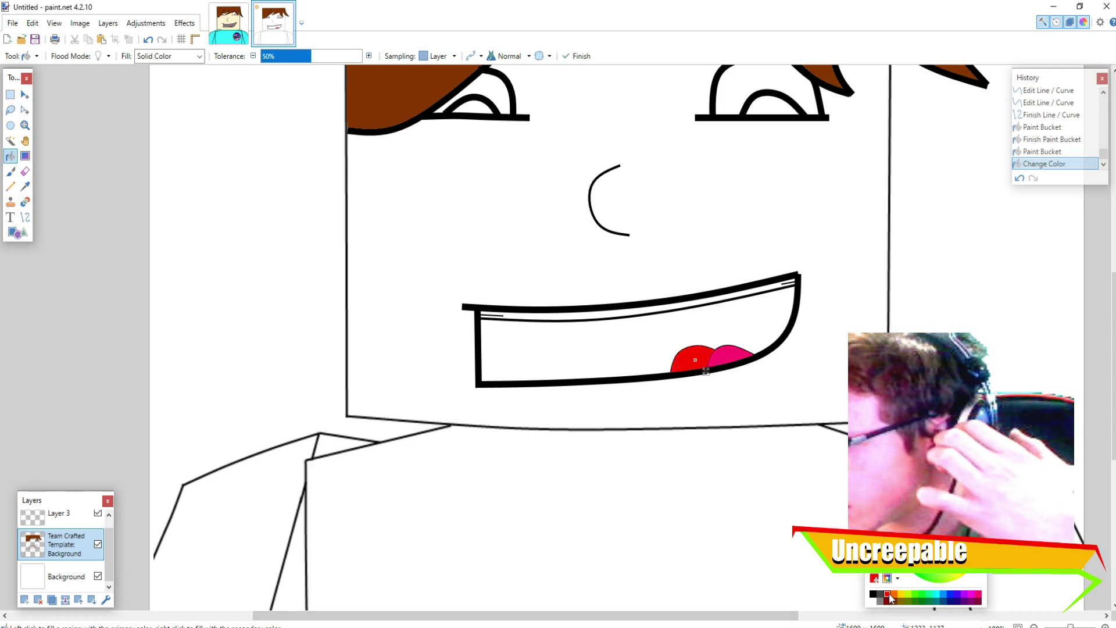
left_click(895, 597)
left_click(890, 596)
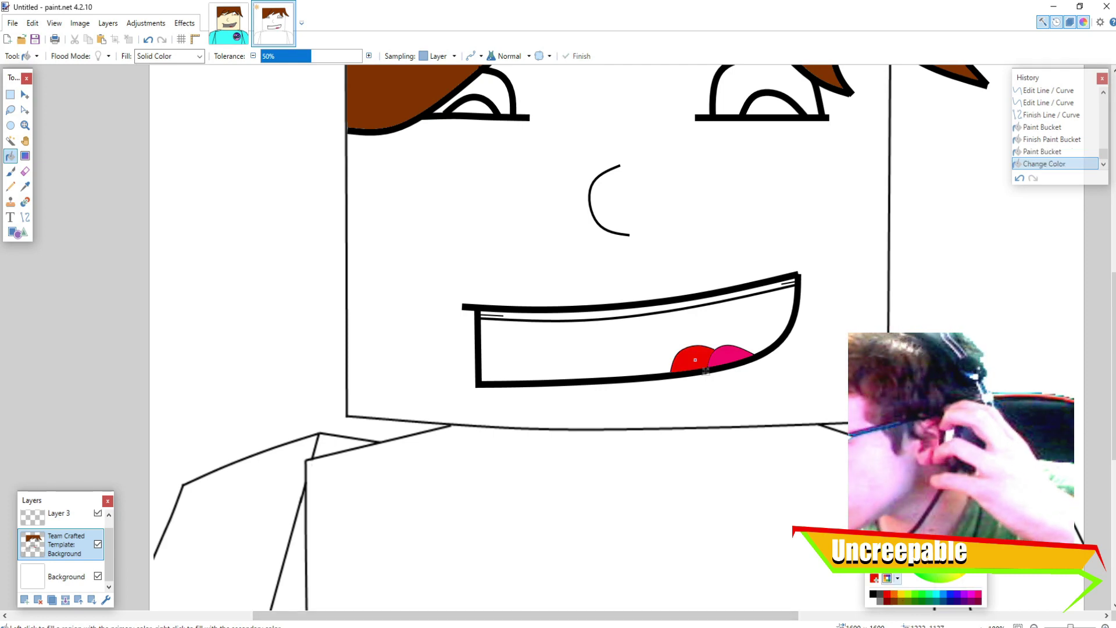
left_click(719, 357)
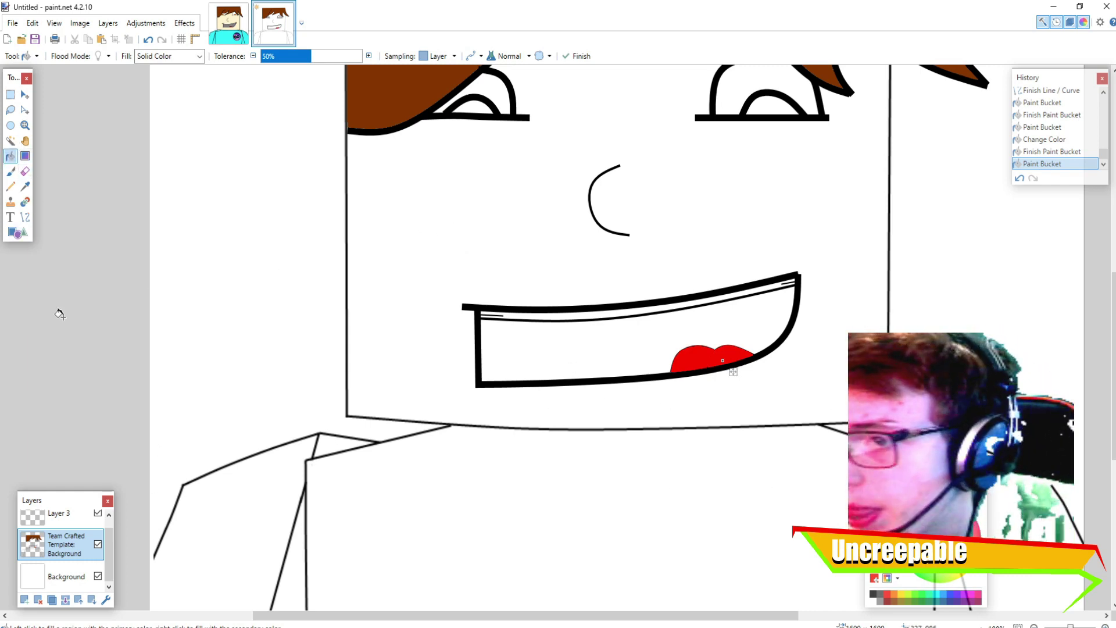
Step: Fill the mouth's interior around the tongue with grey, keeping the outline black and the teeth strip white
left_click(1, 323)
left_click(881, 601)
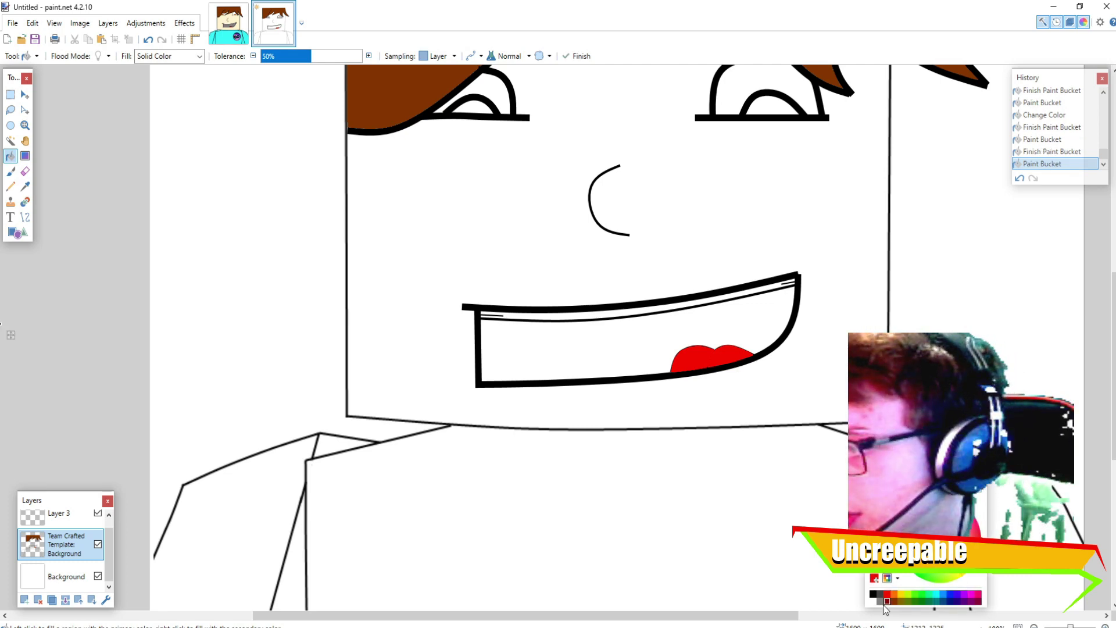
left_click(478, 316)
left_click(488, 326)
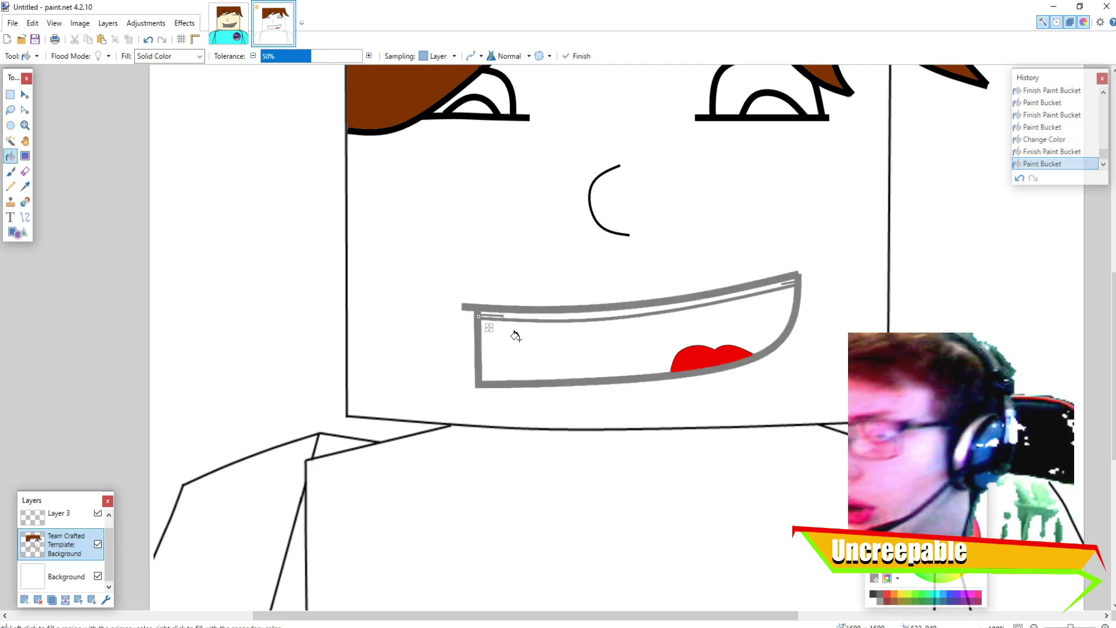
left_click(149, 44)
left_click(520, 359)
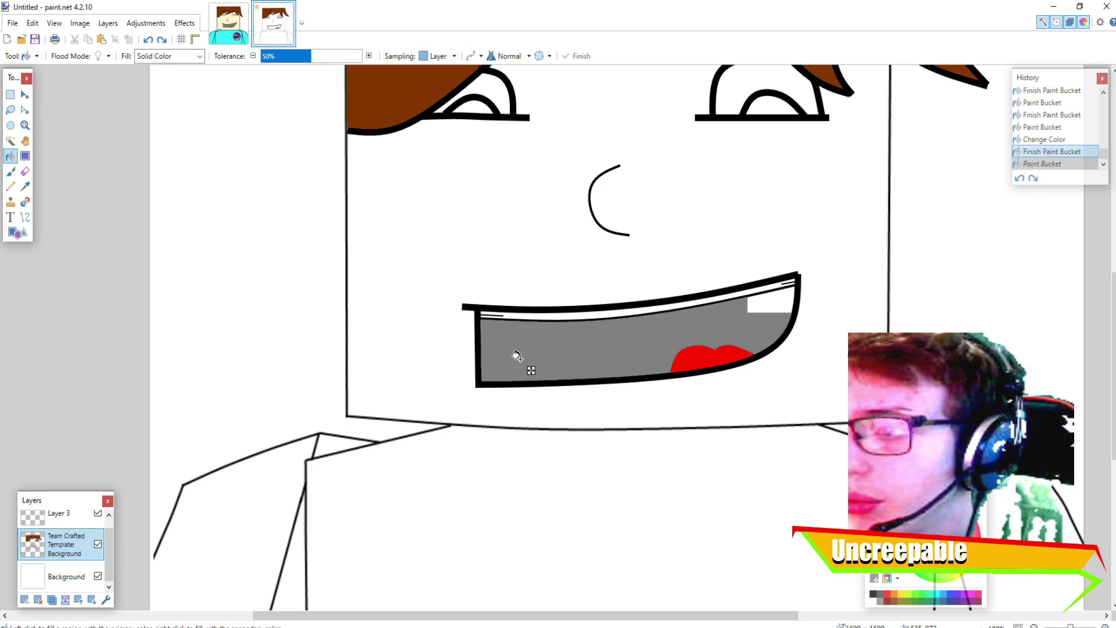
scroll(522, 348, "up", 1)
scroll(521, 347, "down", 4)
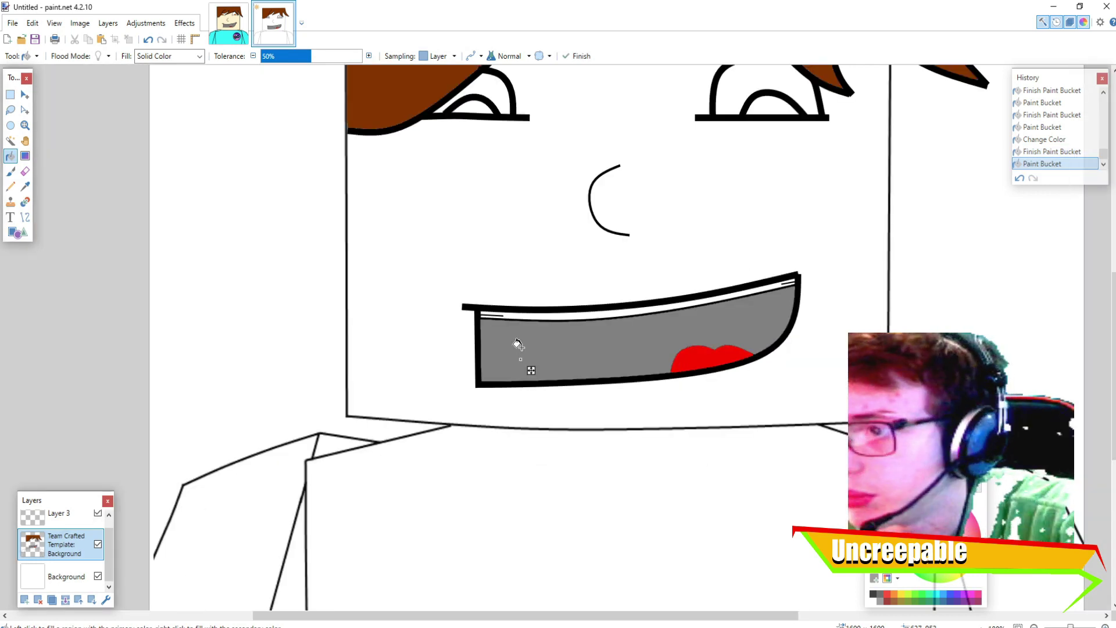
scroll(555, 318, "up", 1)
scroll(552, 314, "up", 1)
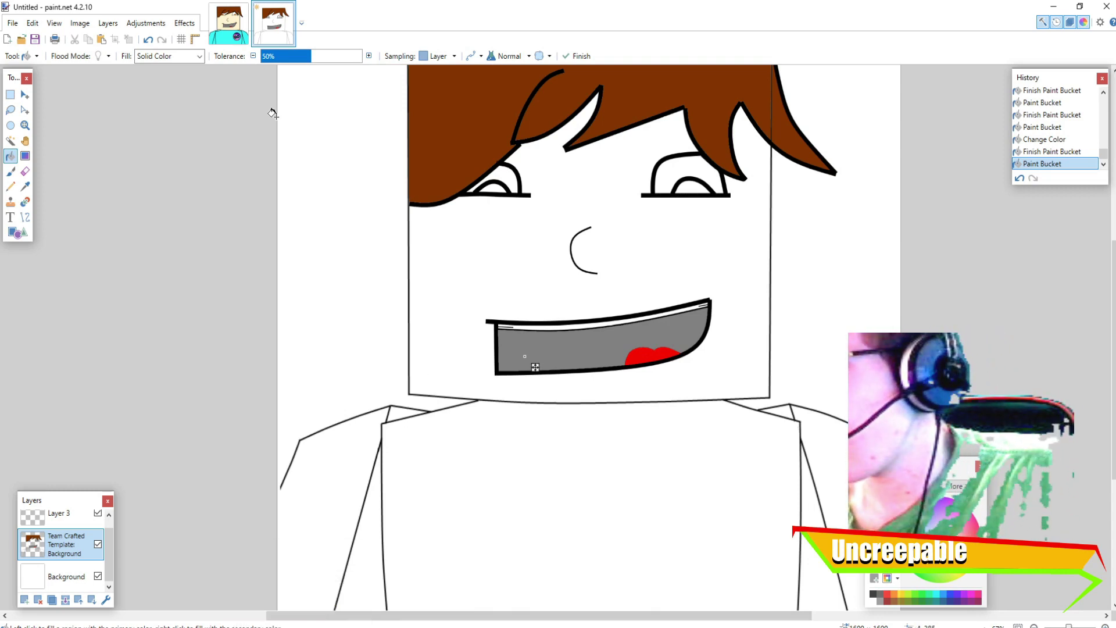
Step: Switch to the reference profile picture, try to move the UG logo on Layer 3, and deselect it
scroll(273, 113, "down", 2)
left_click(229, 23)
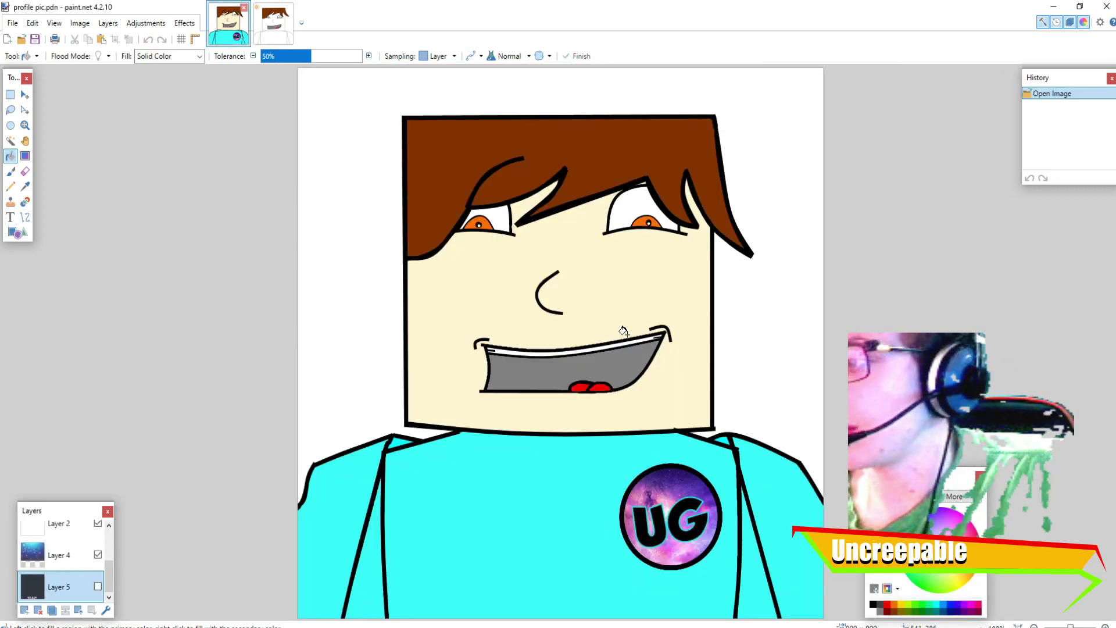
scroll(61, 541, "up", 2)
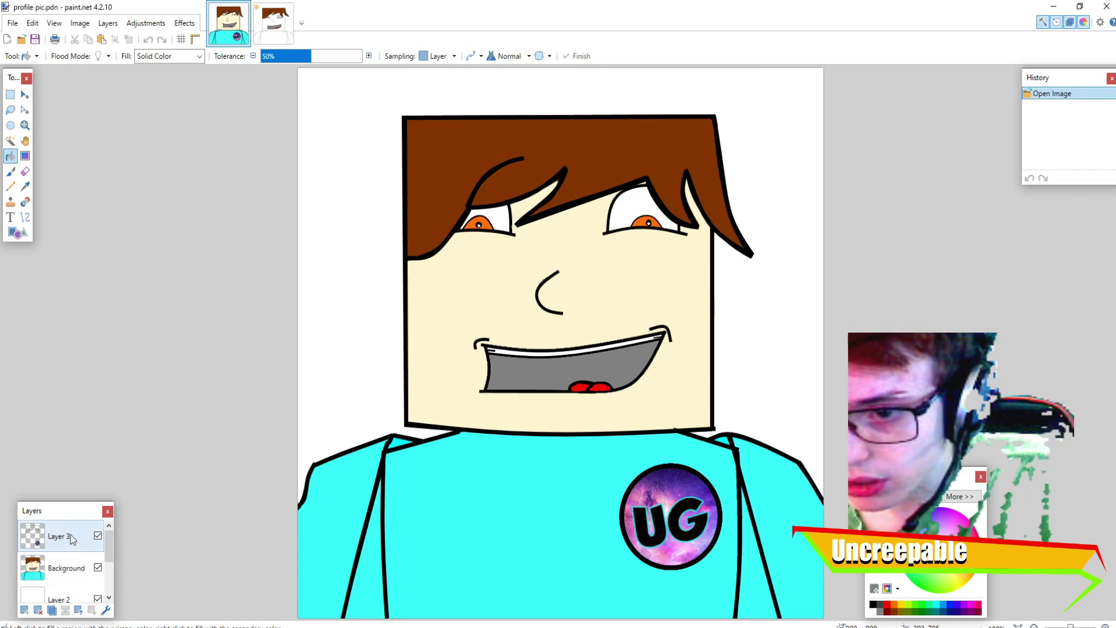
left_click(667, 519)
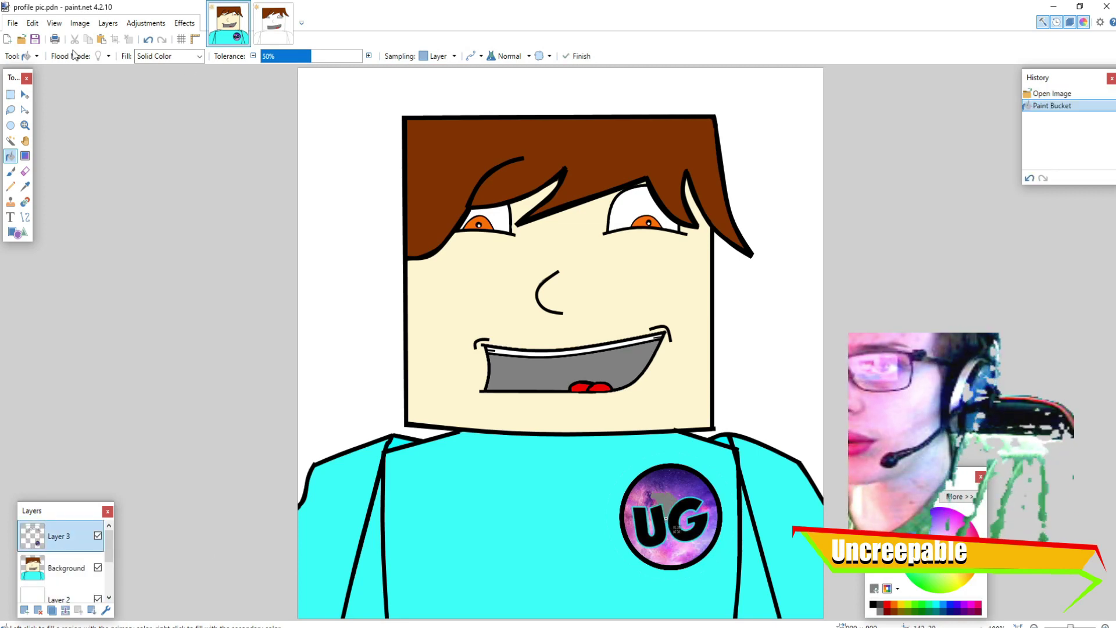
left_click(148, 40)
left_click(25, 96)
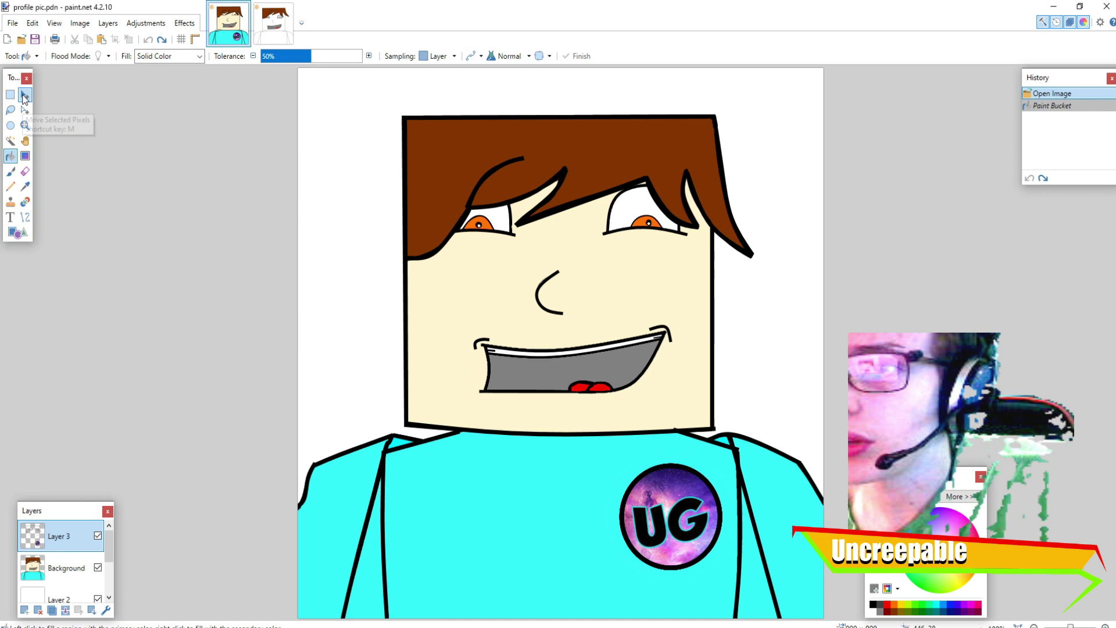
mouse_move(672, 501)
left_mouse_down()
mouse_move(655, 503)
mouse_move(672, 501)
left_mouse_up()
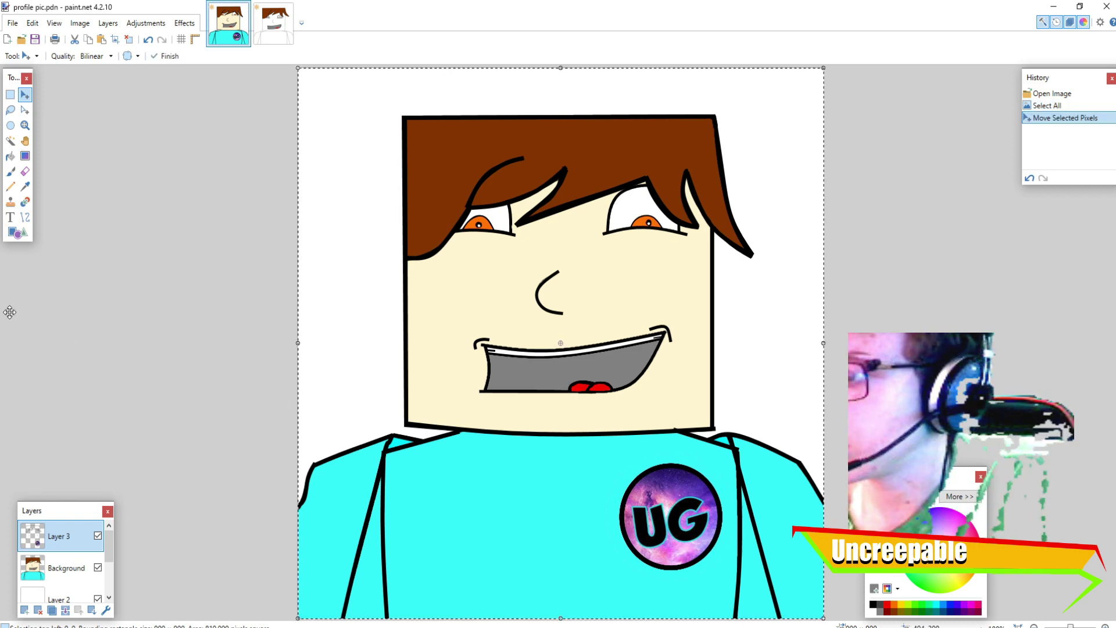
left_click(128, 39)
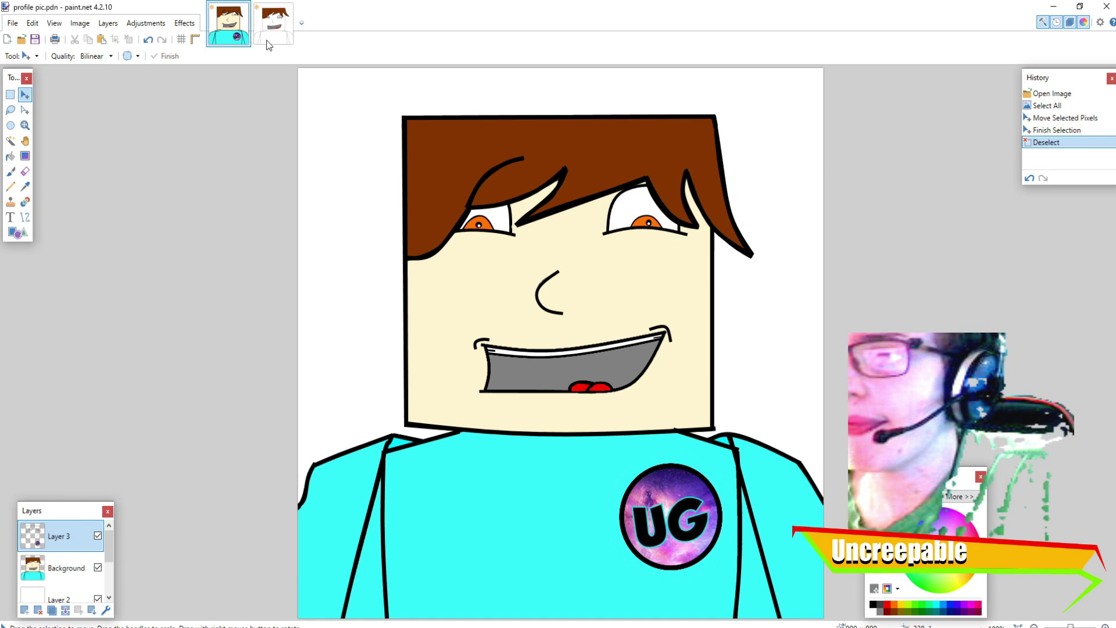
Step: Return to the untitled avatar drawing and import the UG logo image file into it as a new layer
left_click(273, 24)
left_click(11, 23)
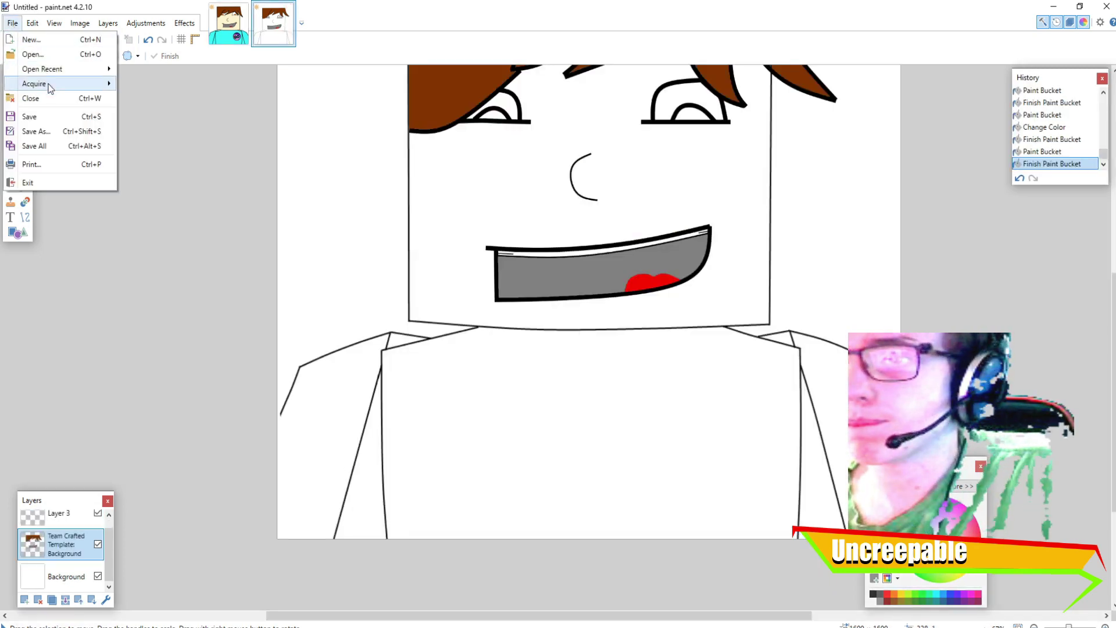
key("Escape")
key("ctrl+a")
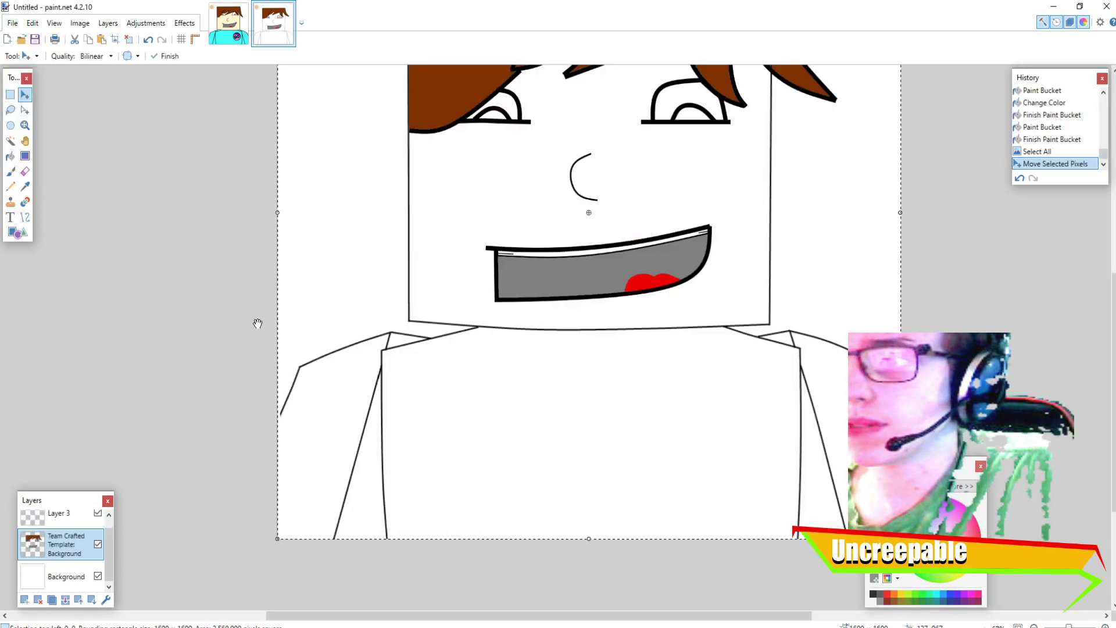
left_click_drag(355, 427, 353, 462)
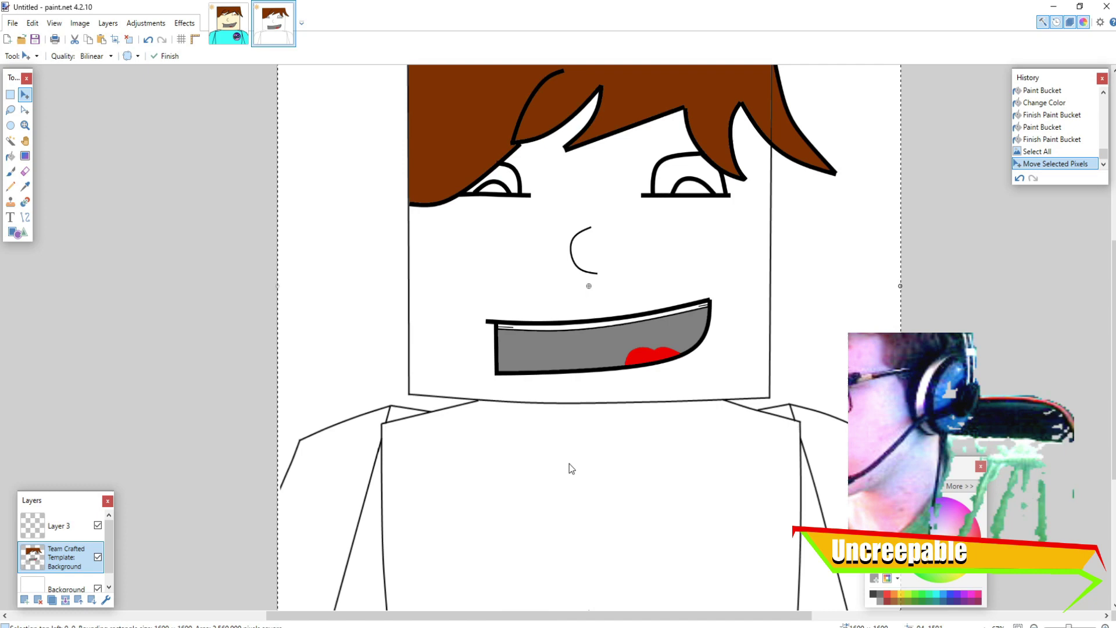
left_click_drag(560, 420, 557, 420)
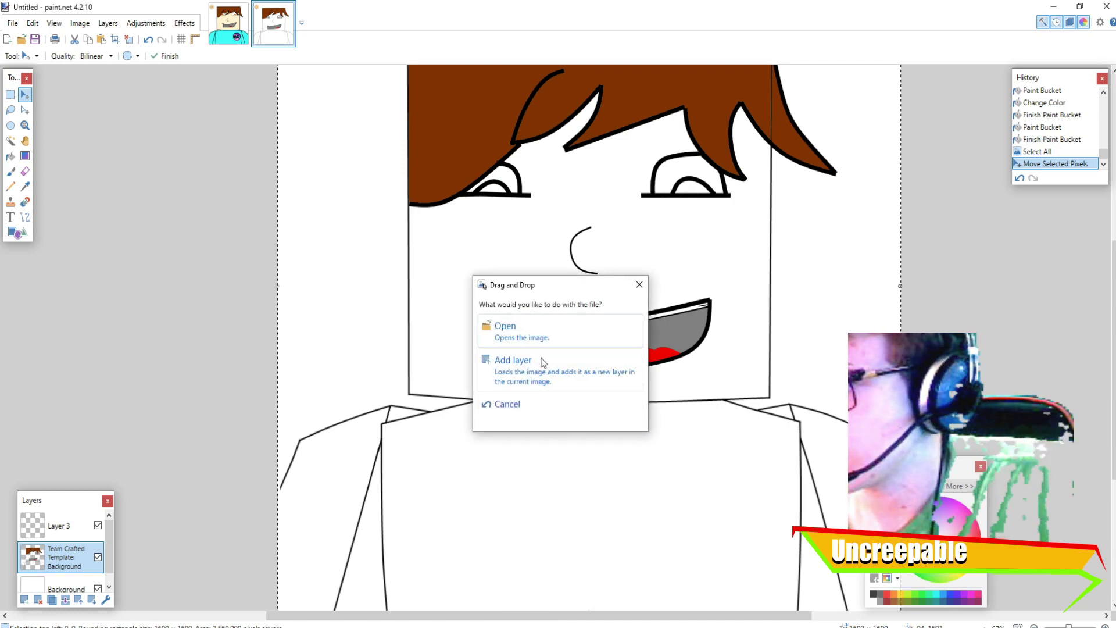
left_click(539, 379)
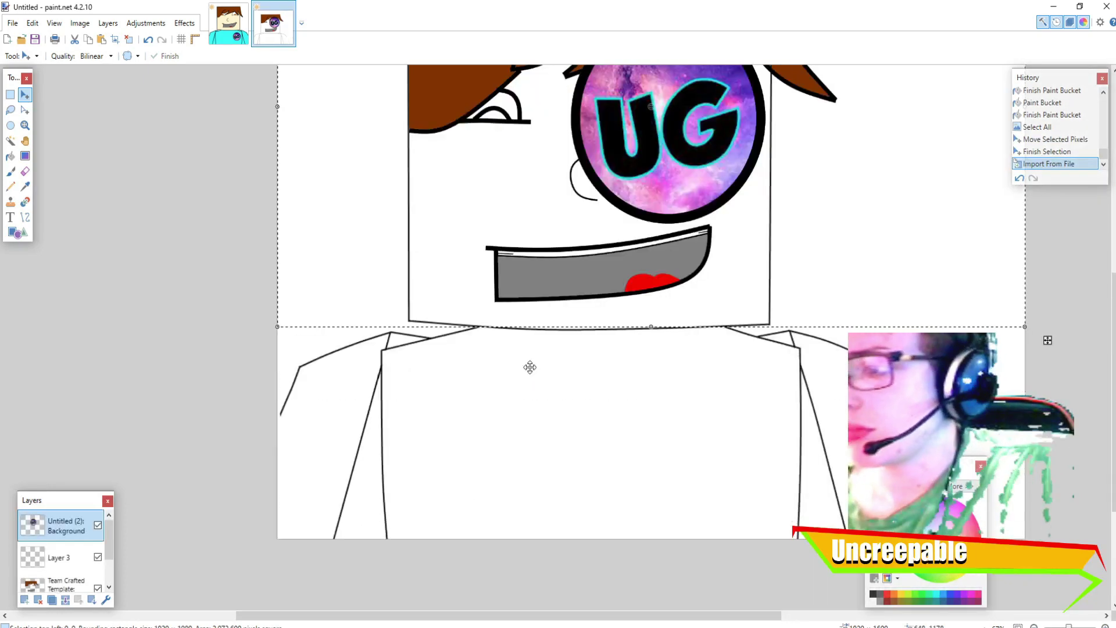
Step: Shrink the imported UG logo, place it on the right side of the shirt's chest, and deselect it
scroll(528, 363, "down", 2)
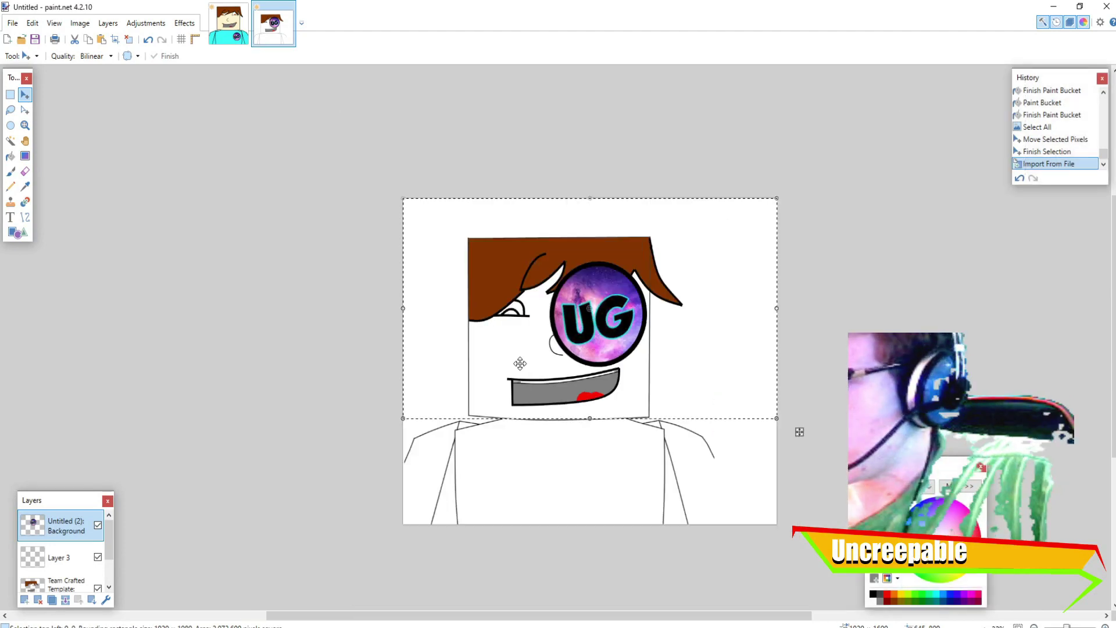
left_click_drag(402, 199, 627, 340)
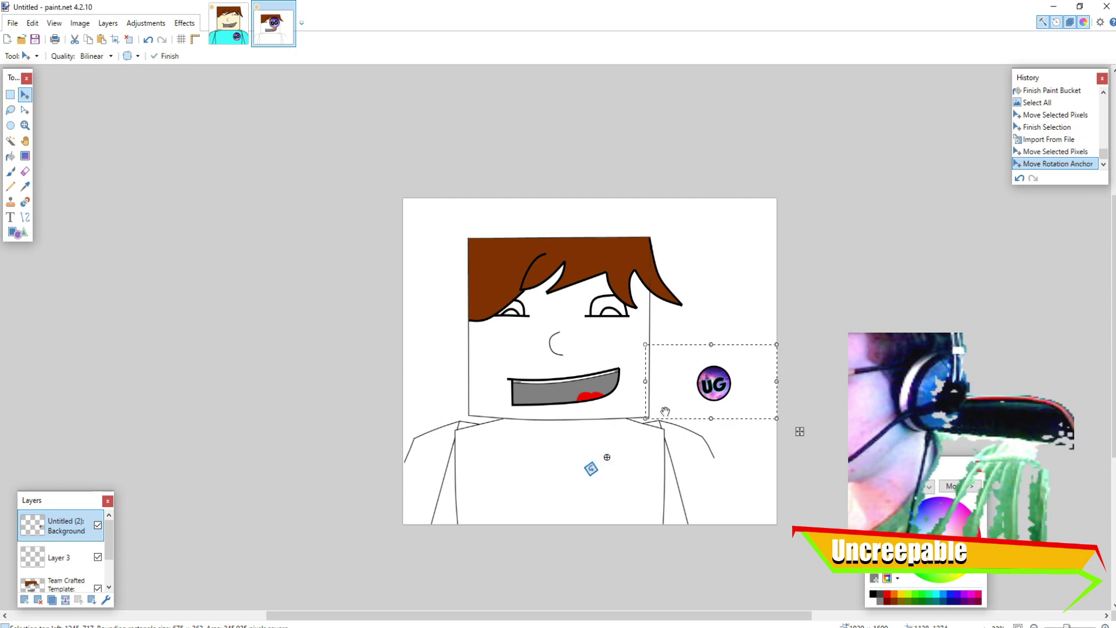
left_click_drag(698, 387, 613, 463)
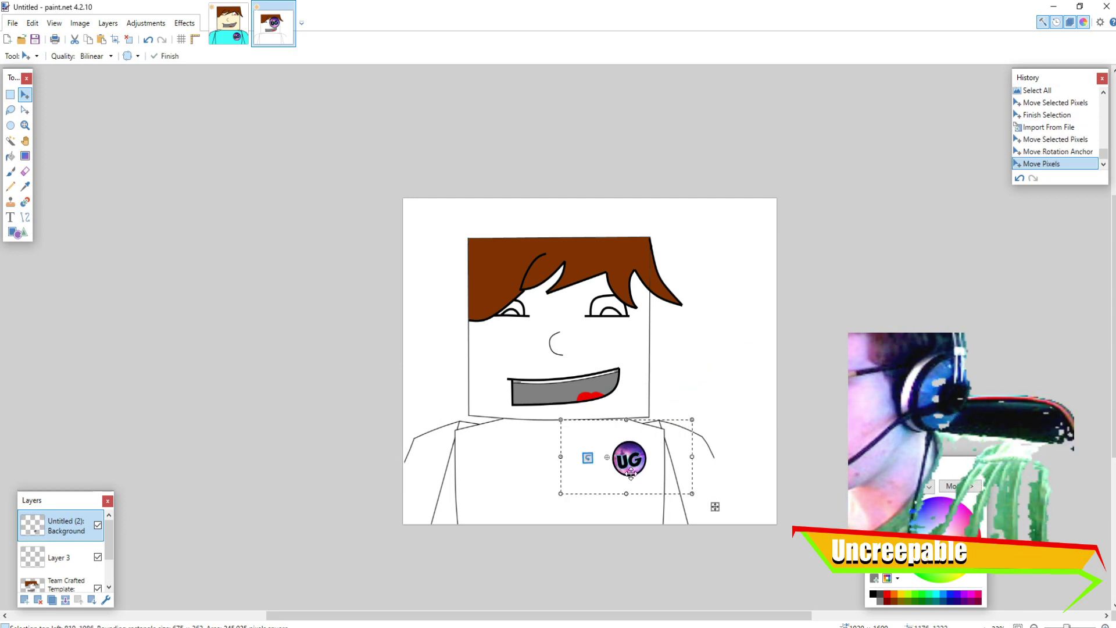
left_click_drag(563, 493, 526, 515)
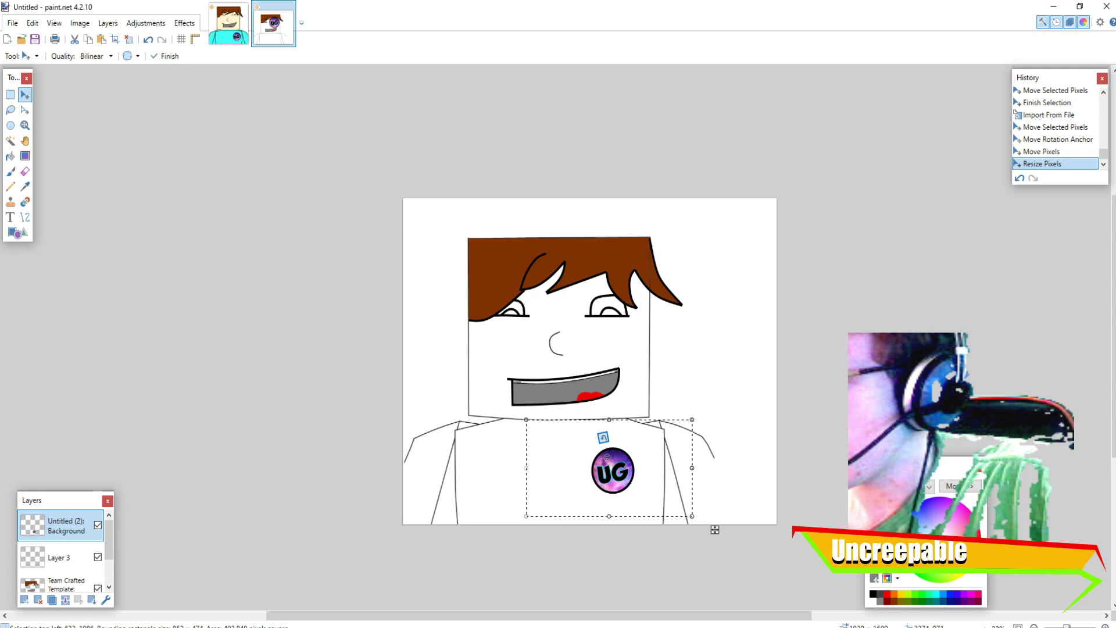
scroll(549, 386, "up", 2)
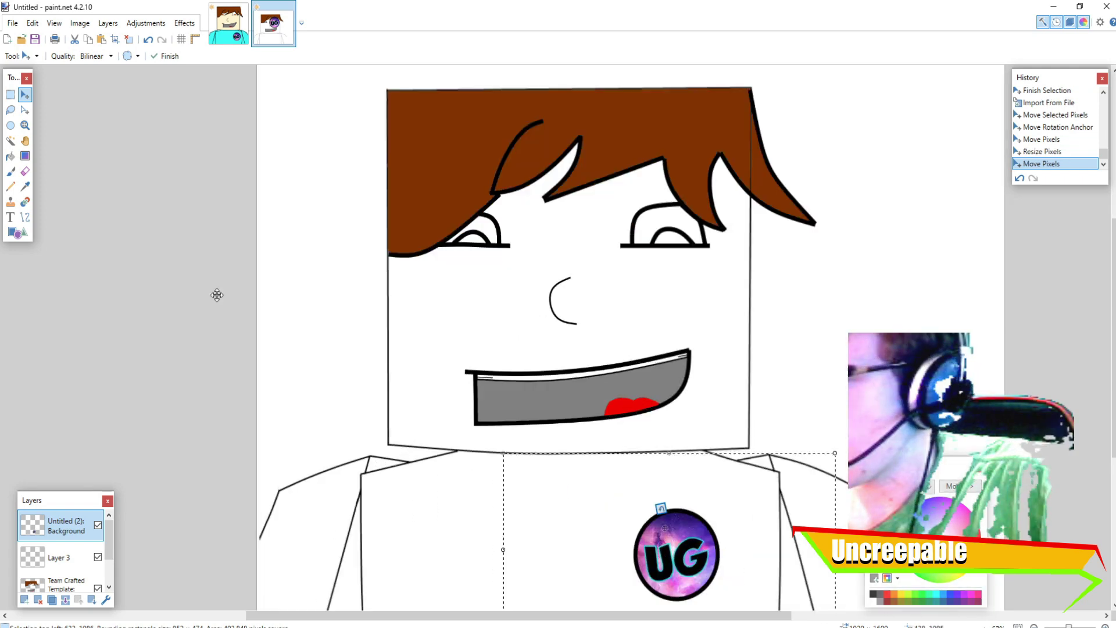
left_click(129, 39)
Step: Draw a black line with brush width 10 from the right shoulder corner down the outer edge of the arm
scroll(633, 406, "down", 4)
scroll(633, 407, "up", 1)
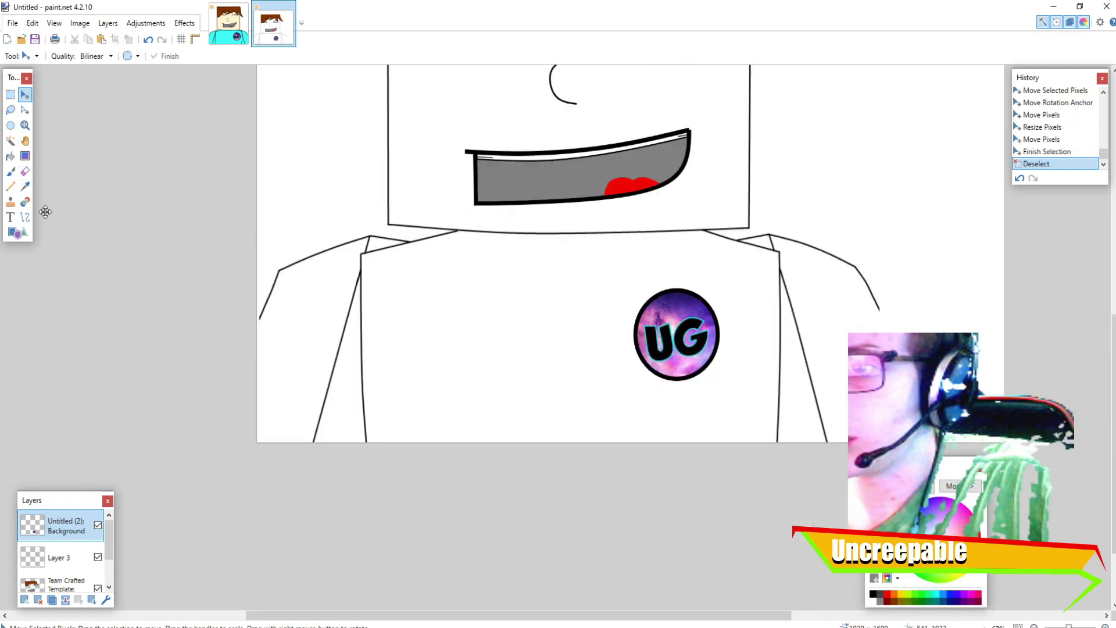
left_click(25, 217)
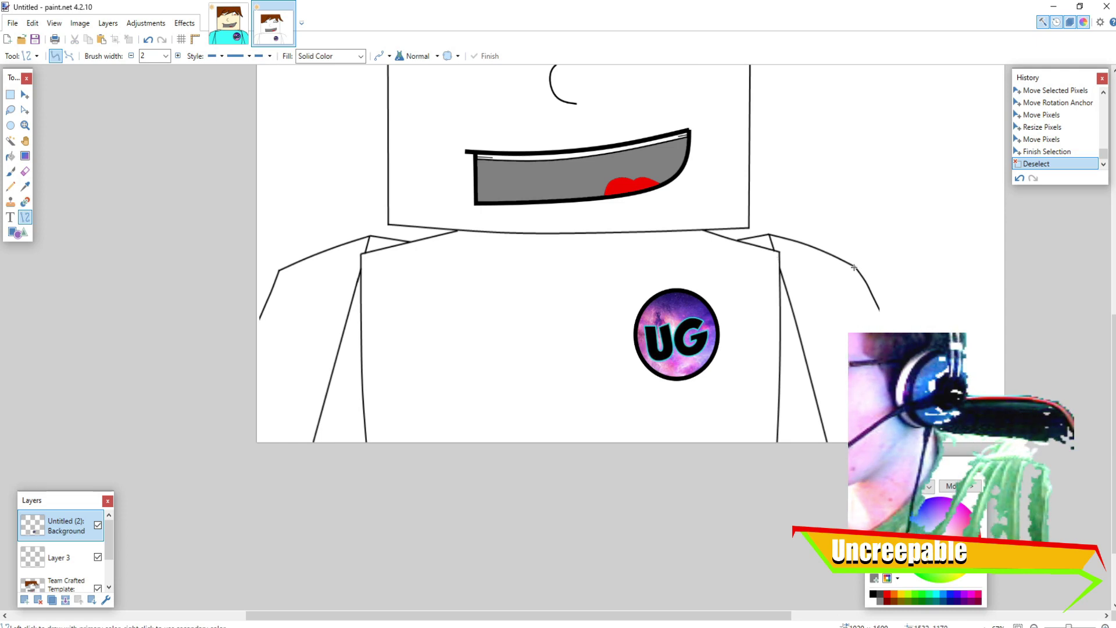
left_click_drag(855, 265, 952, 441)
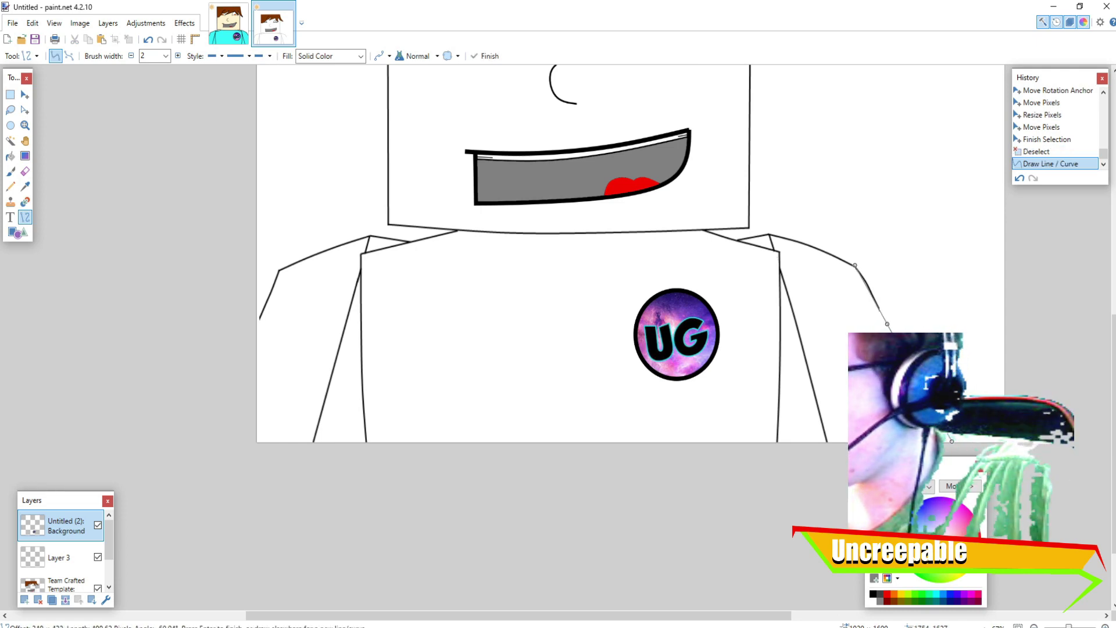
key("x")
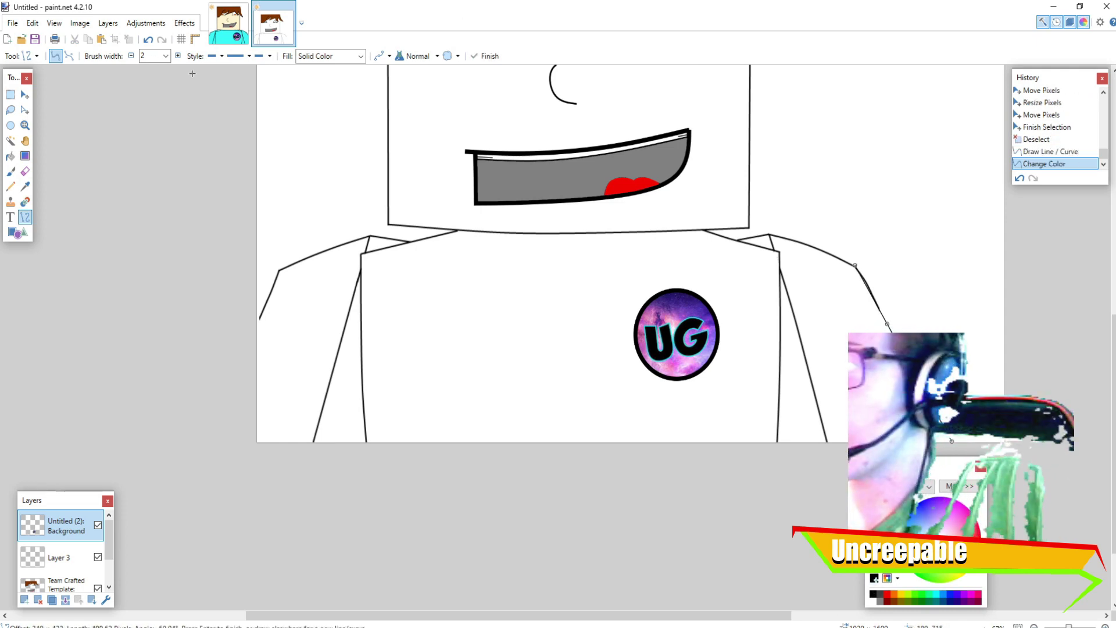
left_click(166, 56)
left_click(152, 142)
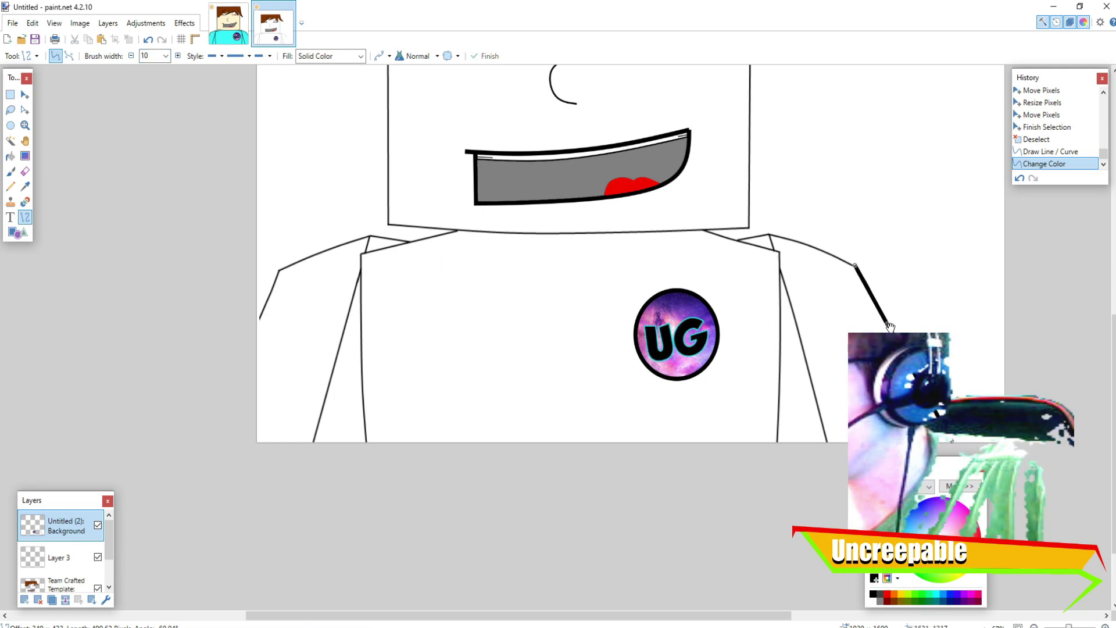
Step: Adjust the arm line's control points to run from the shoulder corner to the canvas edge, and finish the line
left_click_drag(887, 323, 897, 322)
left_click_drag(858, 268, 847, 262)
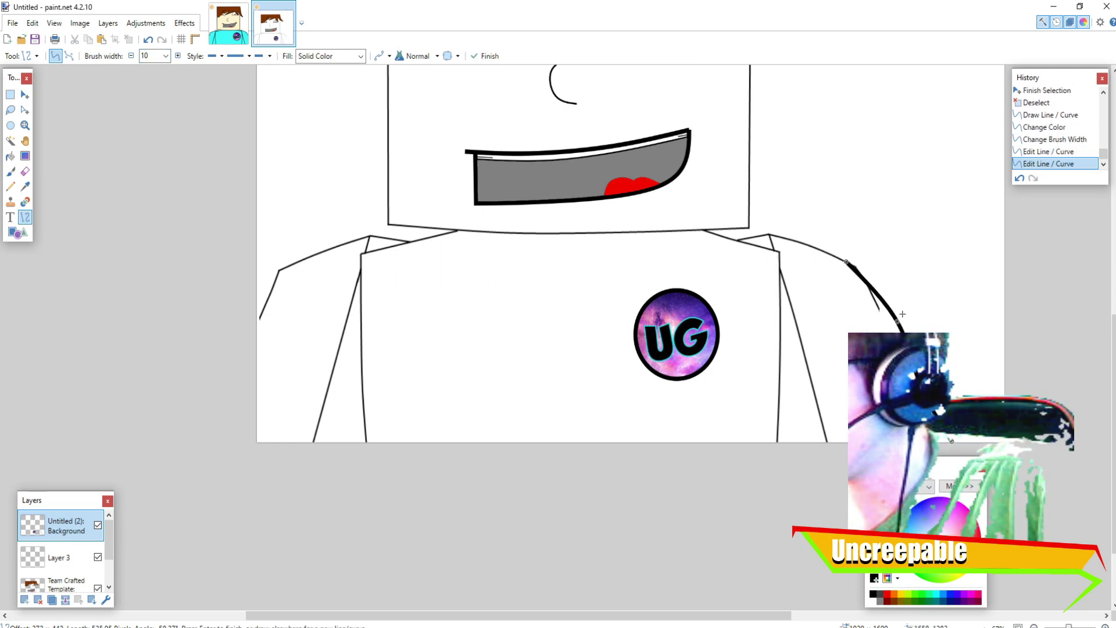
left_click_drag(894, 329, 898, 327)
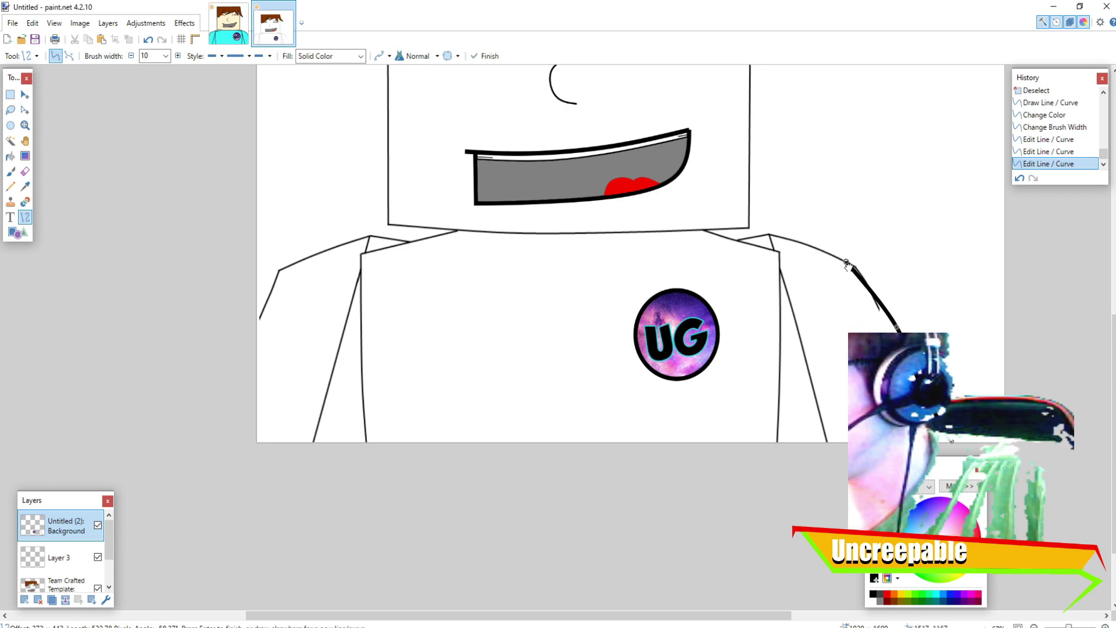
left_click_drag(847, 262, 859, 267)
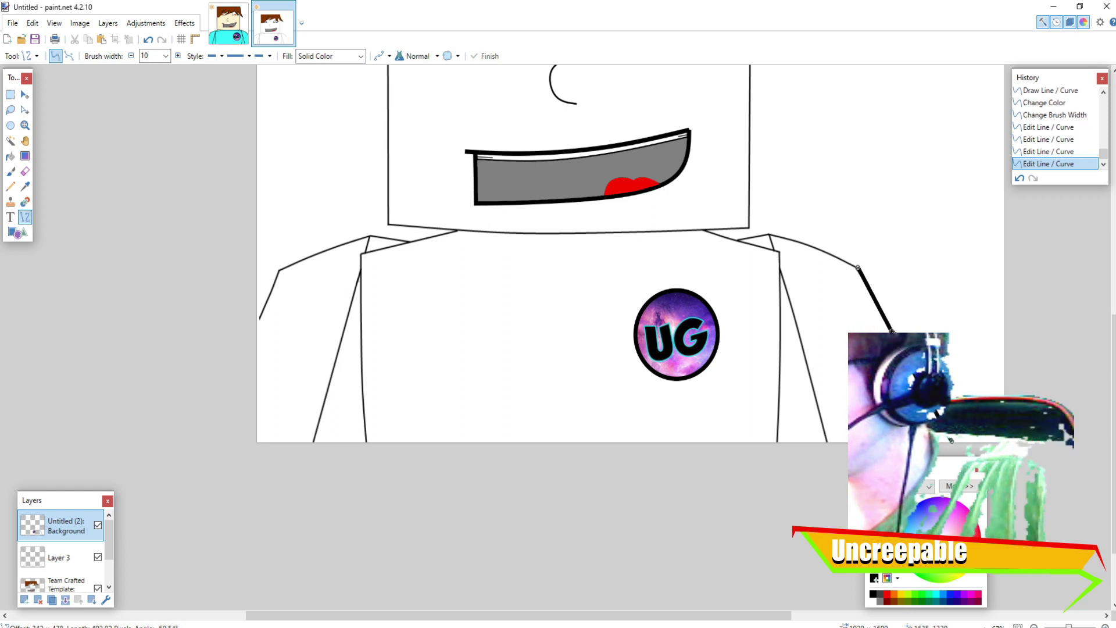
left_click_drag(892, 331, 920, 389)
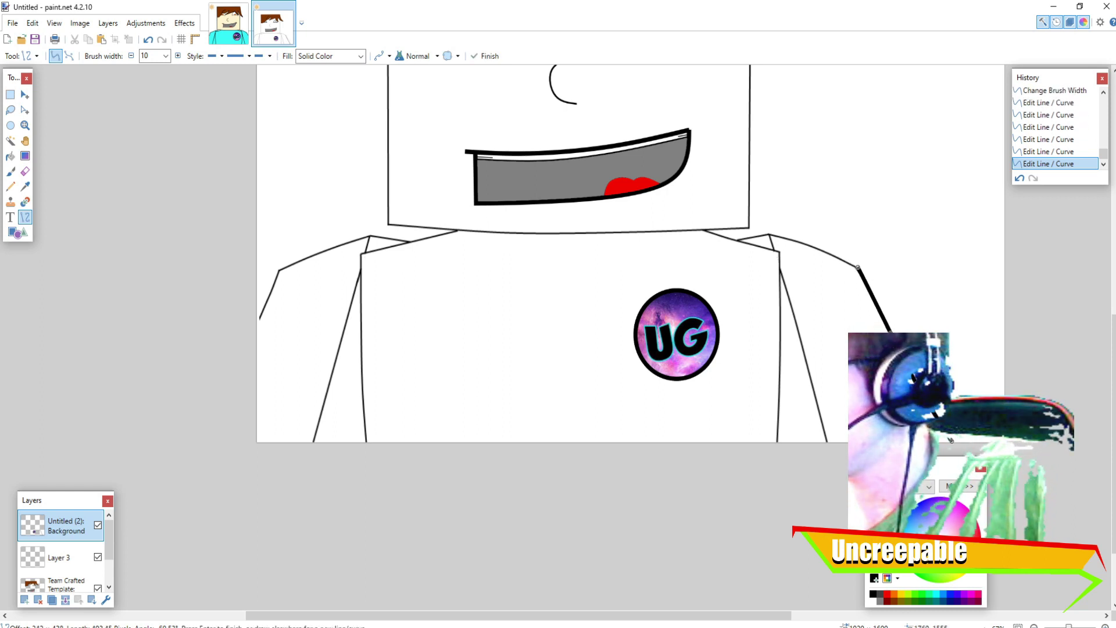
left_click_drag(952, 452, 954, 451)
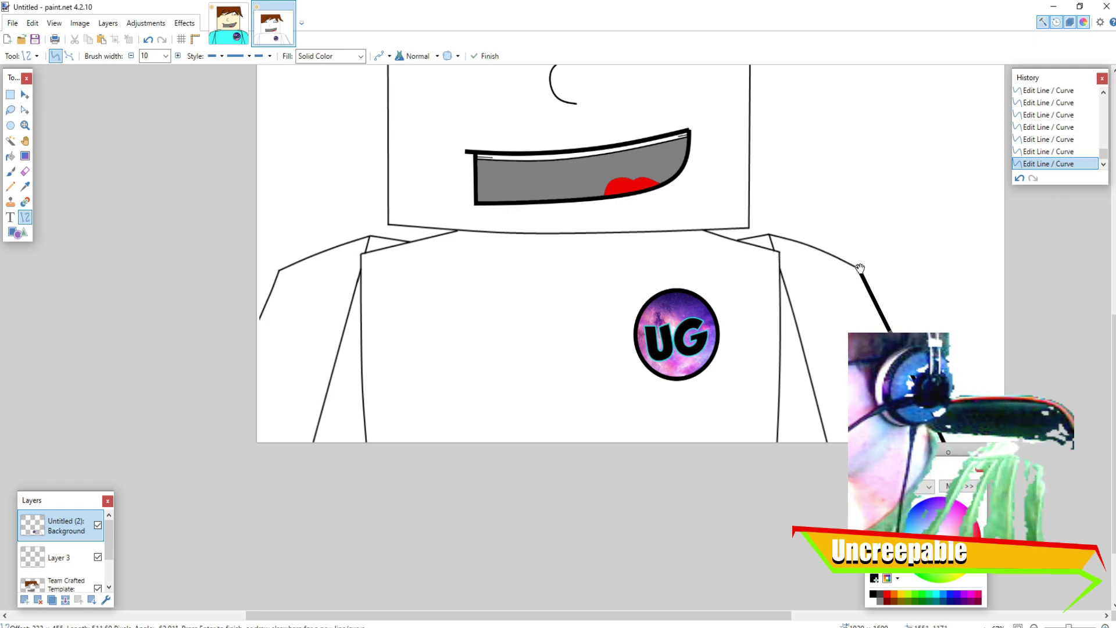
left_click_drag(858, 267, 860, 269)
key("Return")
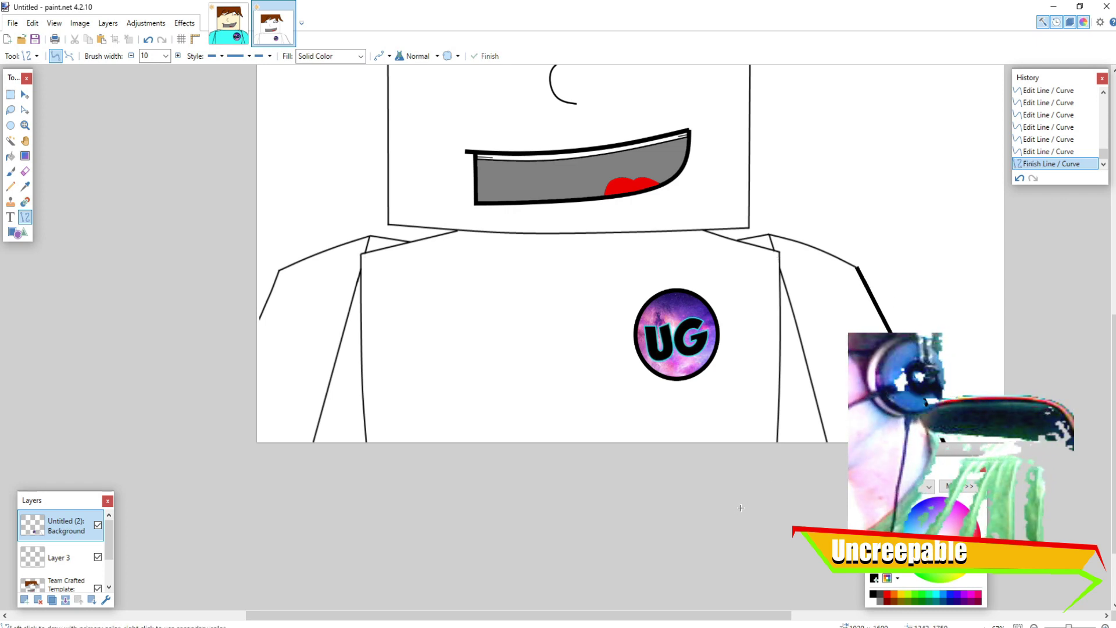
Step: Try to fill the torso with blue using the Paint Bucket on the imported logo layer, and undo the fills
left_click(950, 596)
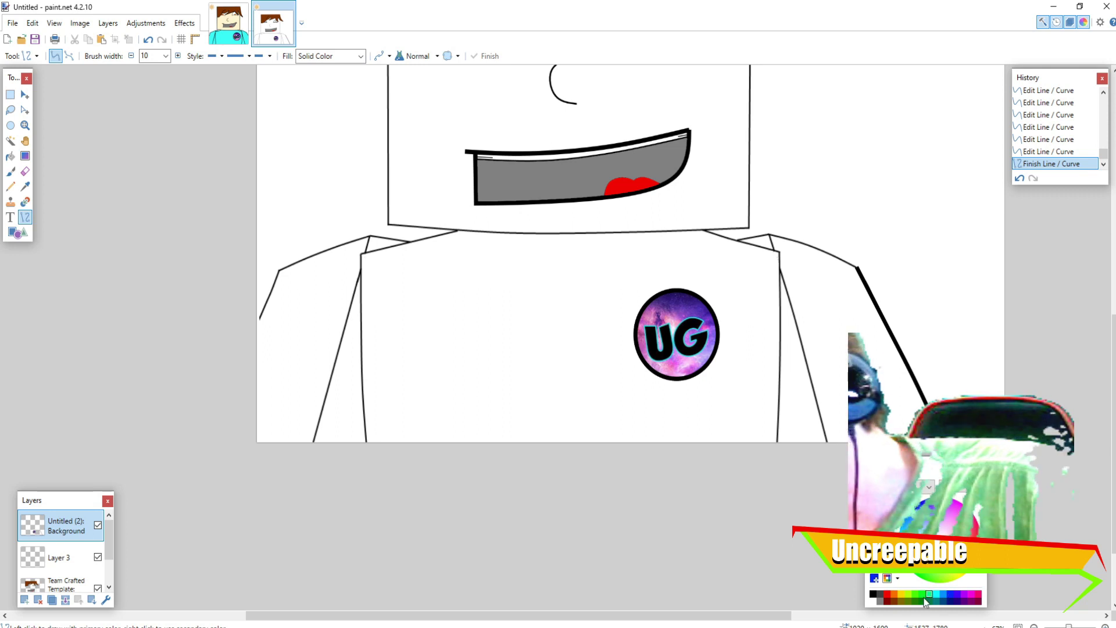
left_click(11, 156)
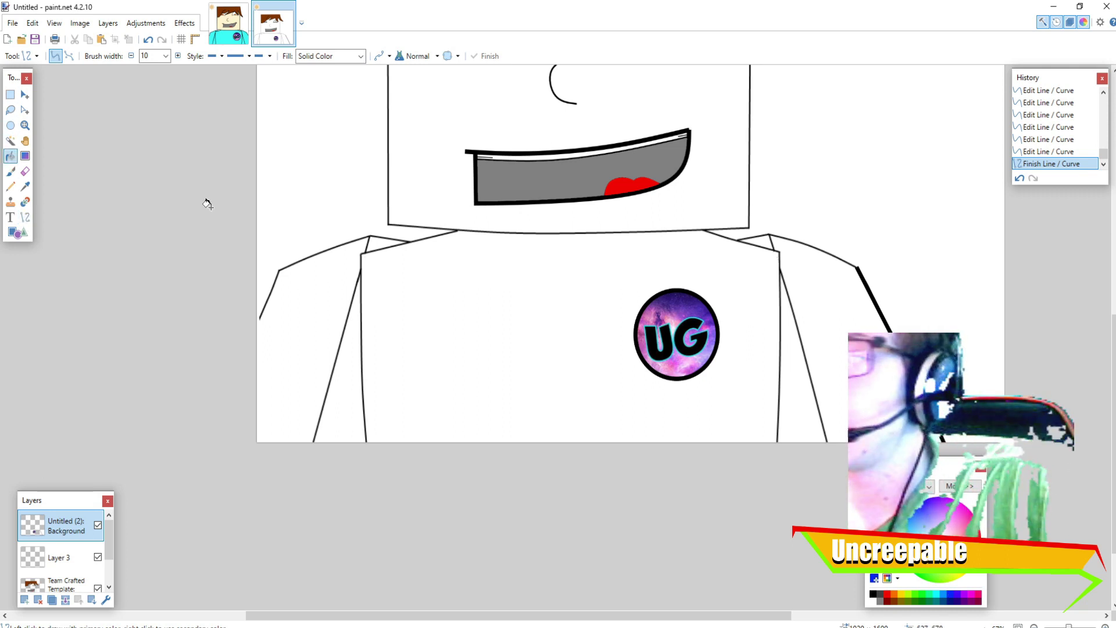
left_click(552, 327)
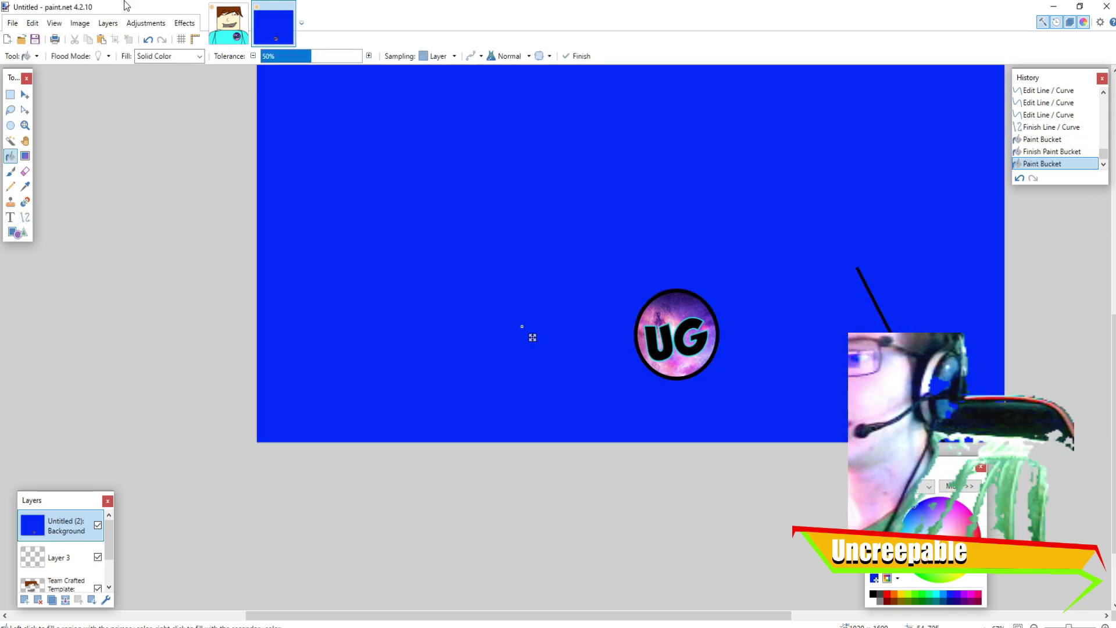
left_click(148, 40)
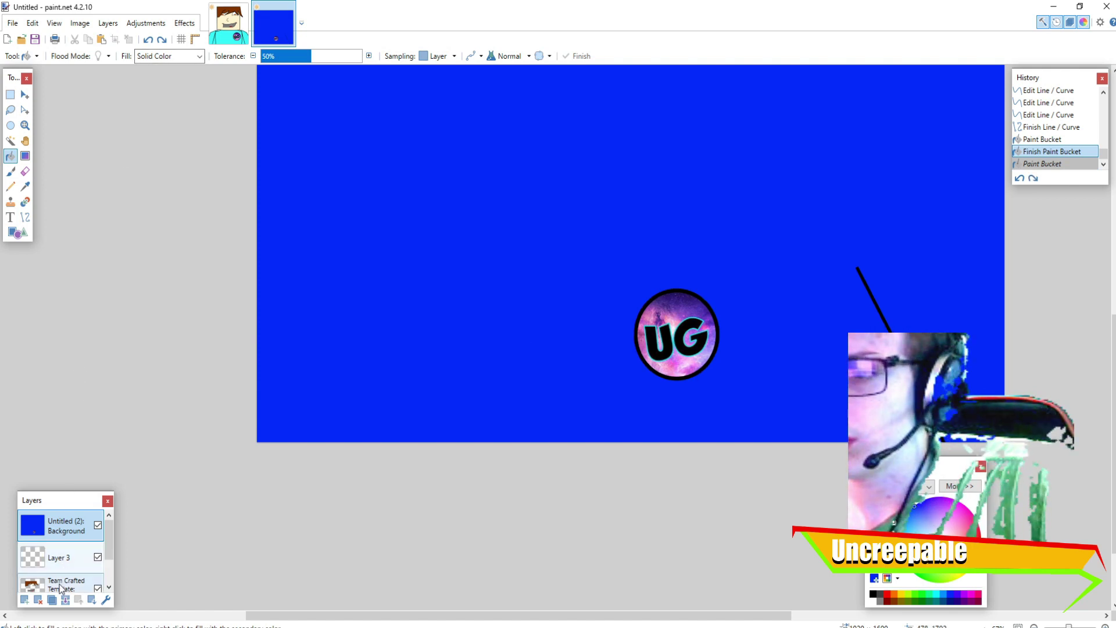
left_click(149, 39)
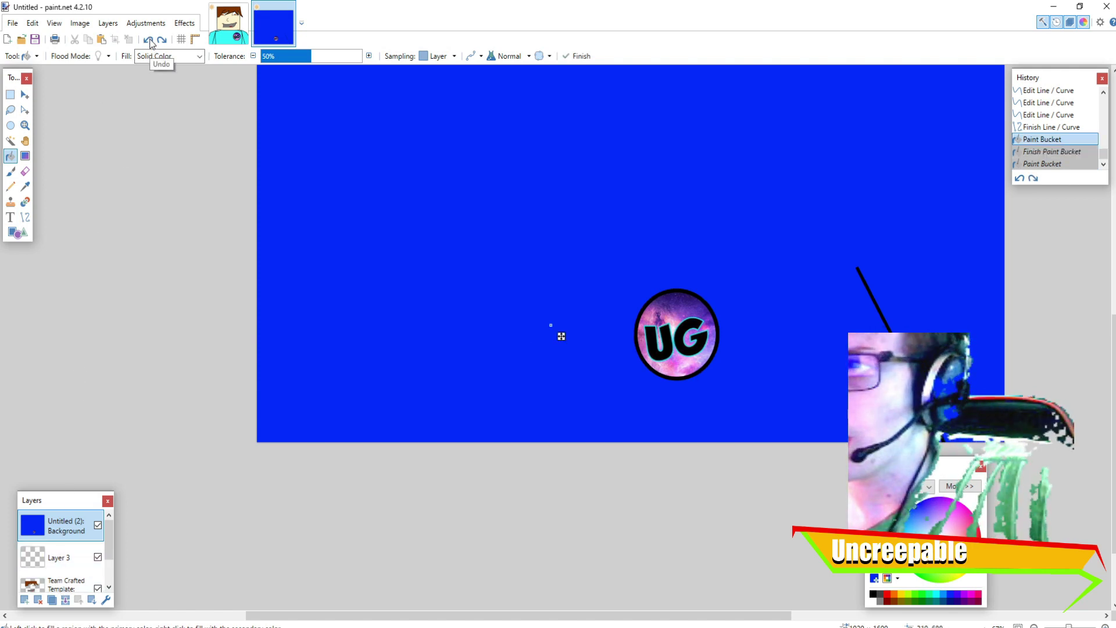
left_click(149, 40)
Step: On the Team Crafted Template layer, undo a trial arm fill and fill the underarm gaps and shoulder triangles on both sides with blue
left_click(56, 583)
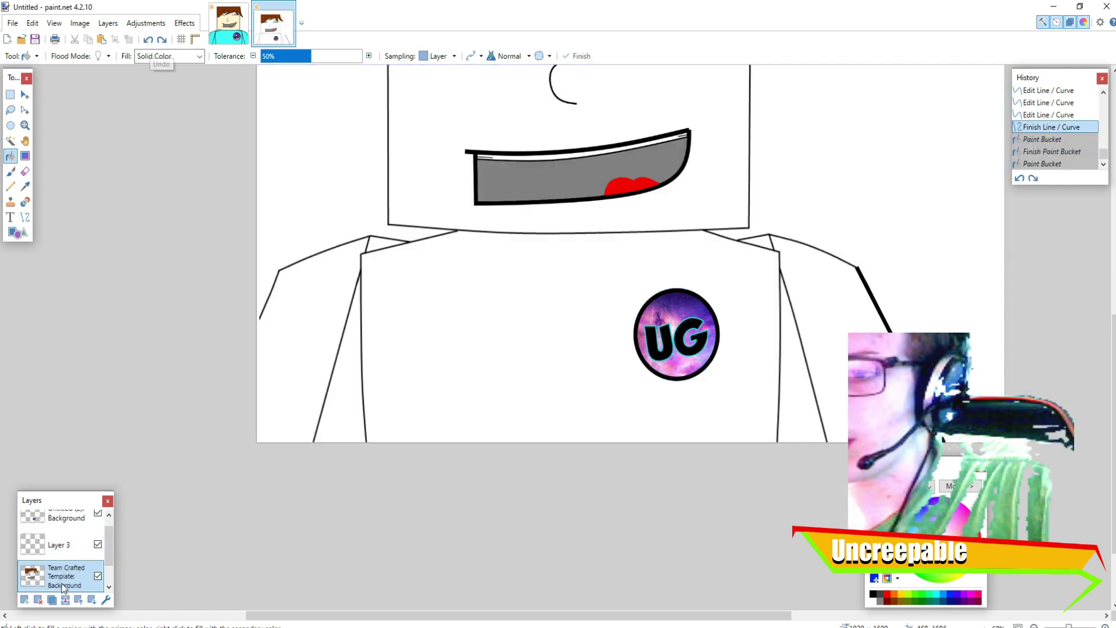
left_click(817, 318)
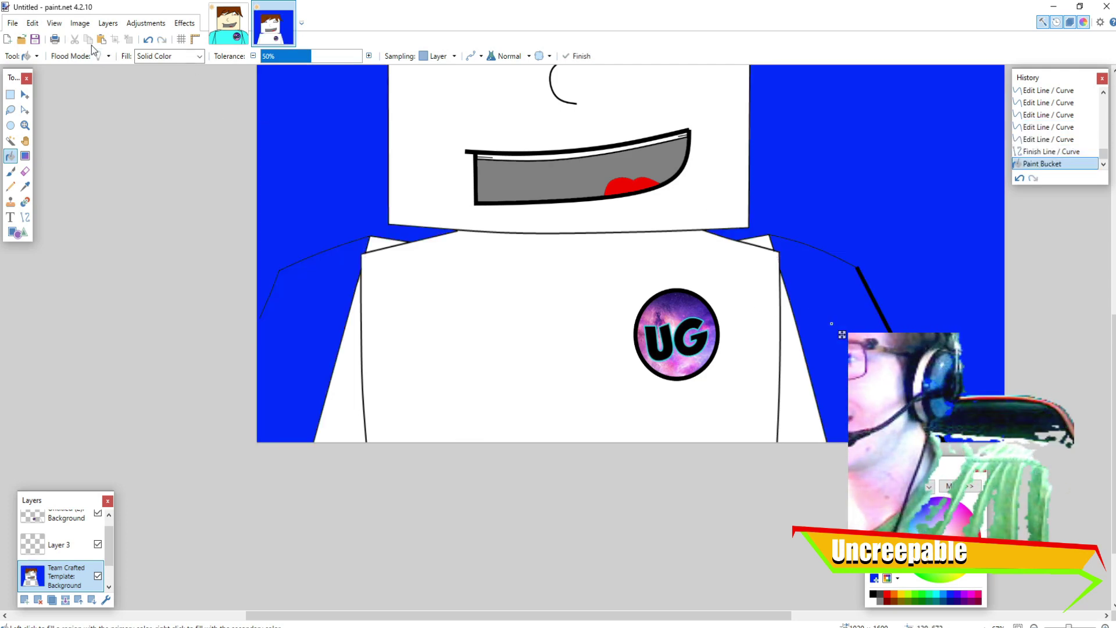
left_click(149, 40)
left_click(346, 372)
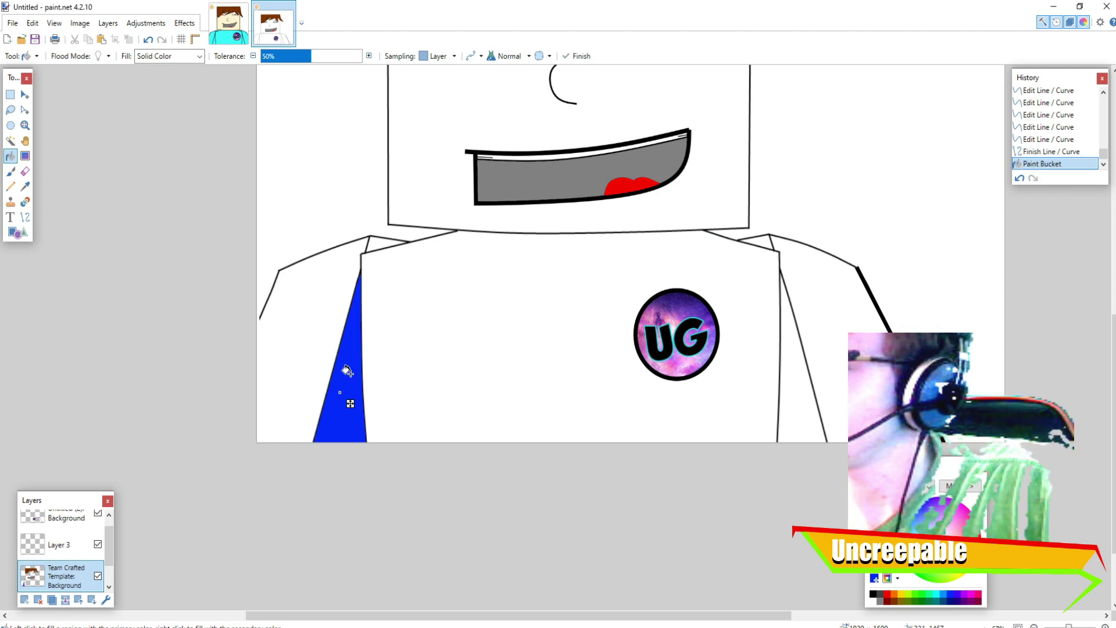
left_click(378, 246)
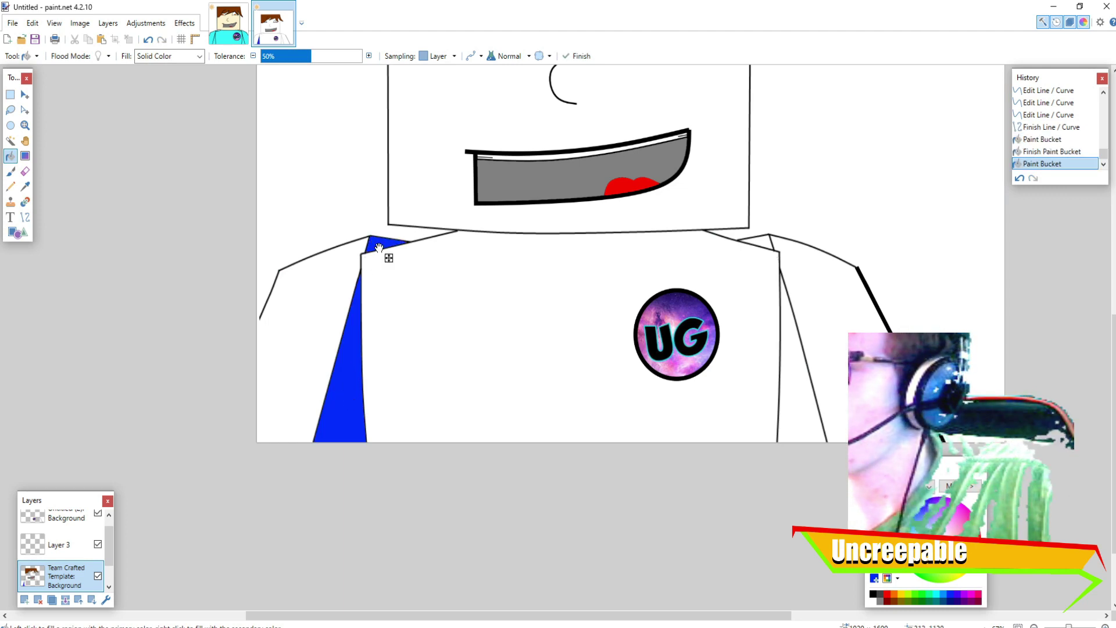
left_click(794, 354)
left_click(766, 244)
Step: Try a blue fill at the outer edge of the right arm, and undo it
scroll(771, 246, "up", 4)
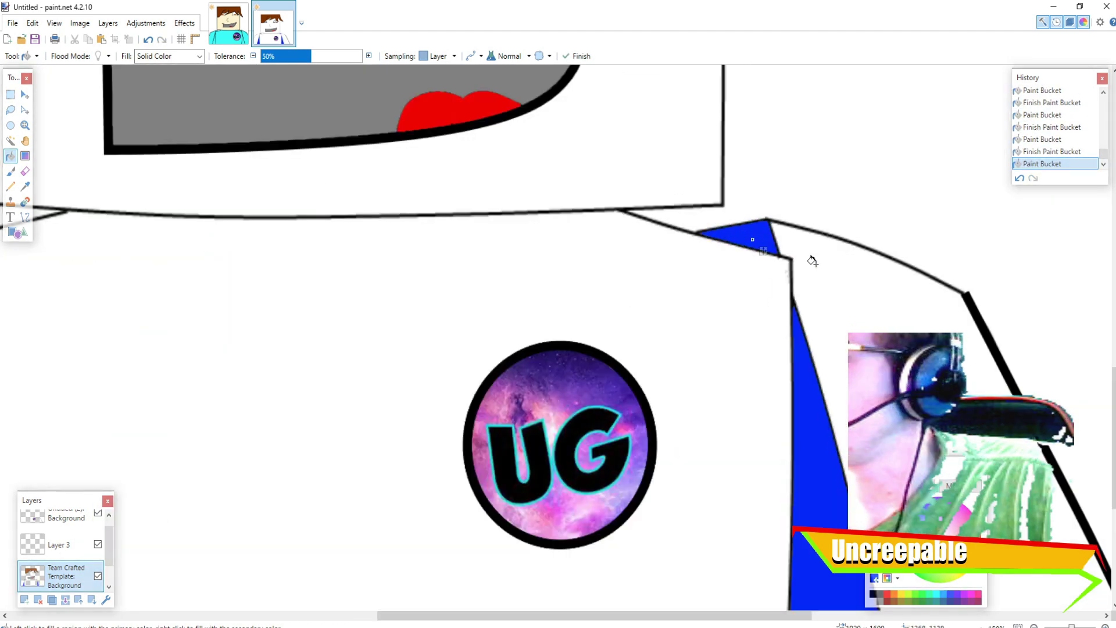
left_click(1064, 483)
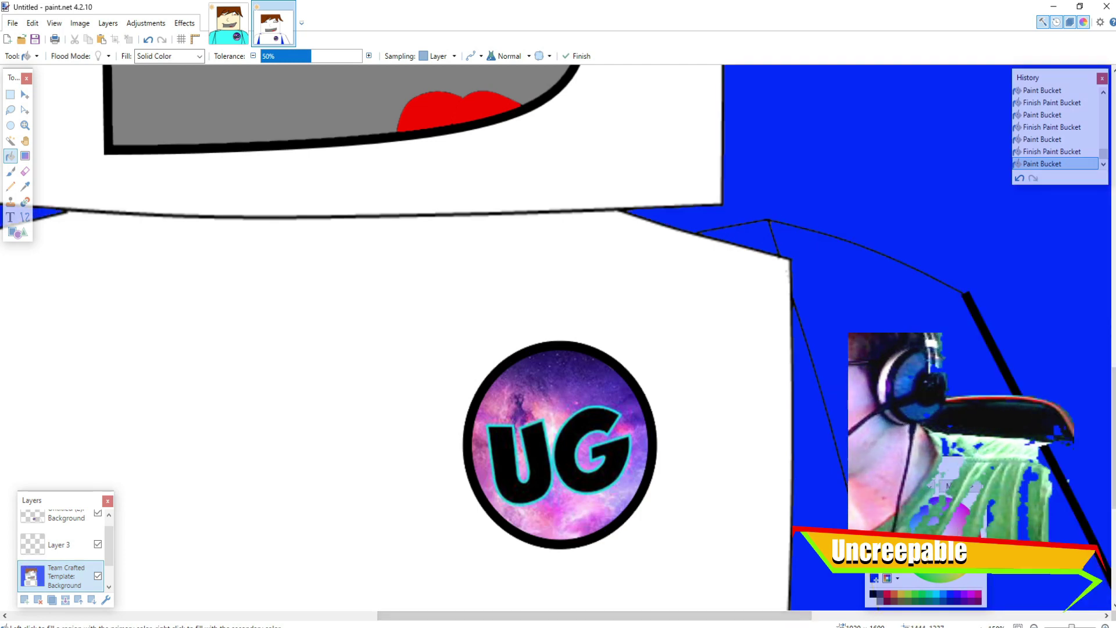
key("ctrl+z")
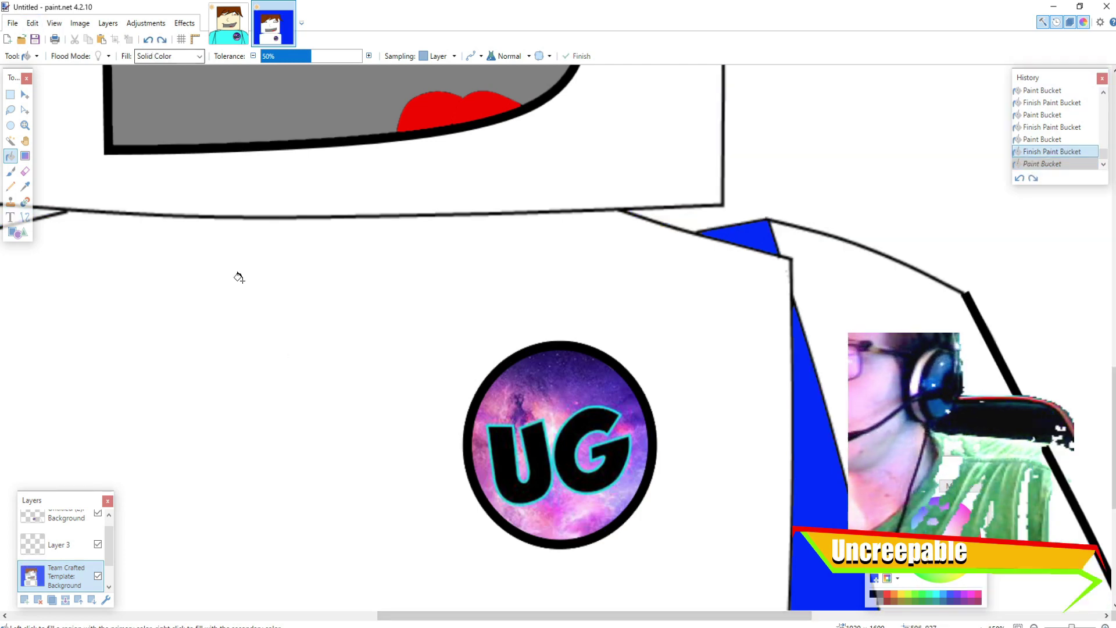
Step: Draw a black curve with brush width 10 over the top of the right shoulder, bending it to follow the template outline
scroll(199, 299, "right", 5)
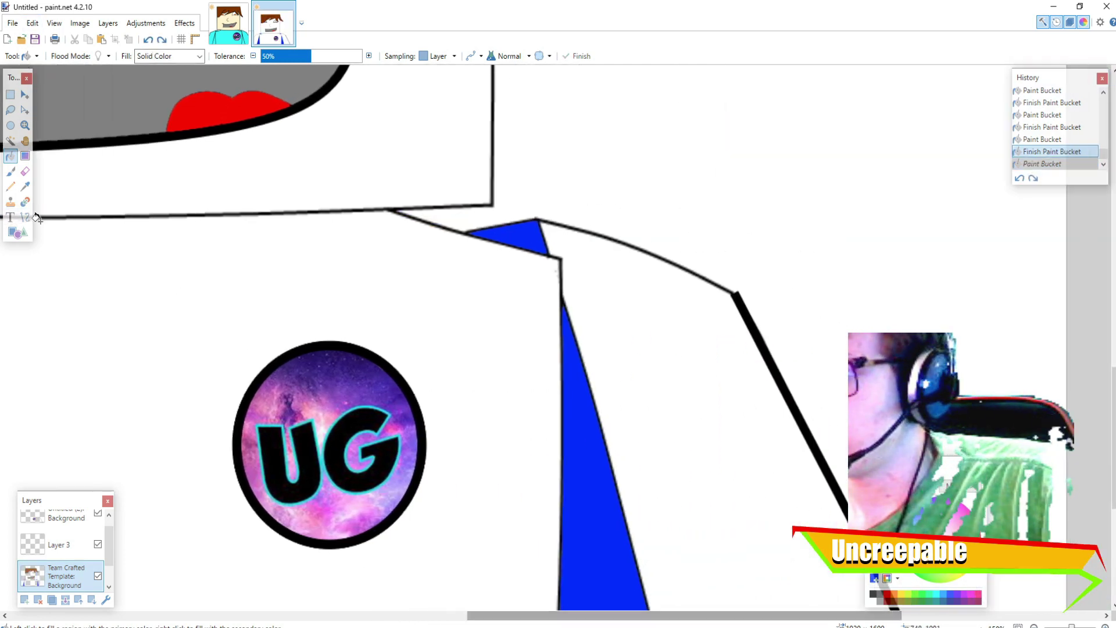
left_click(25, 217)
left_click_drag(736, 296, 532, 217)
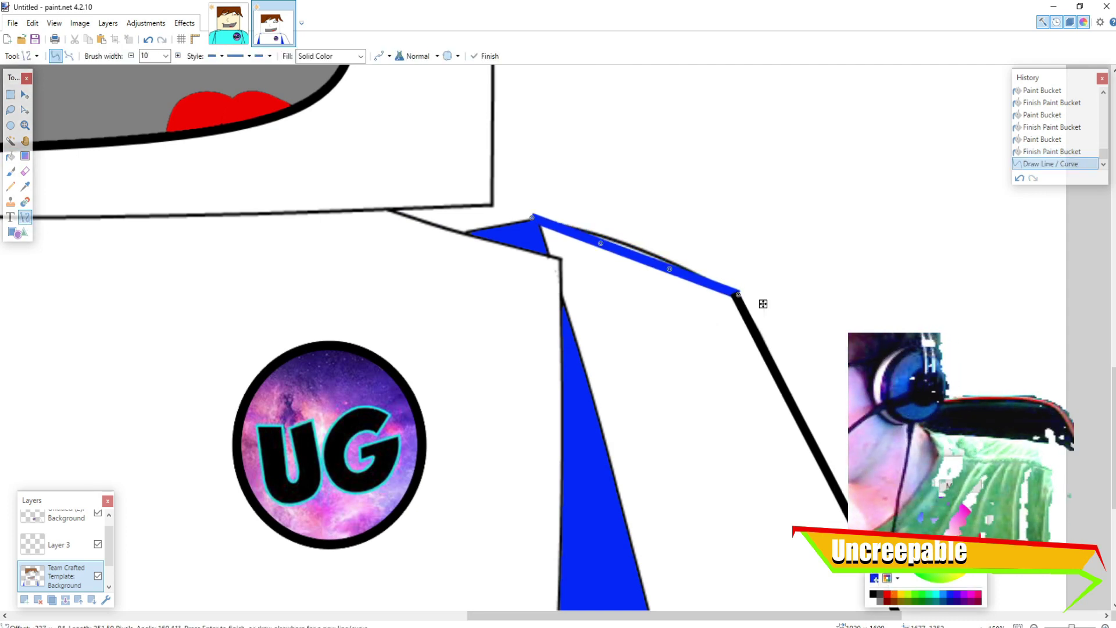
left_click(875, 596)
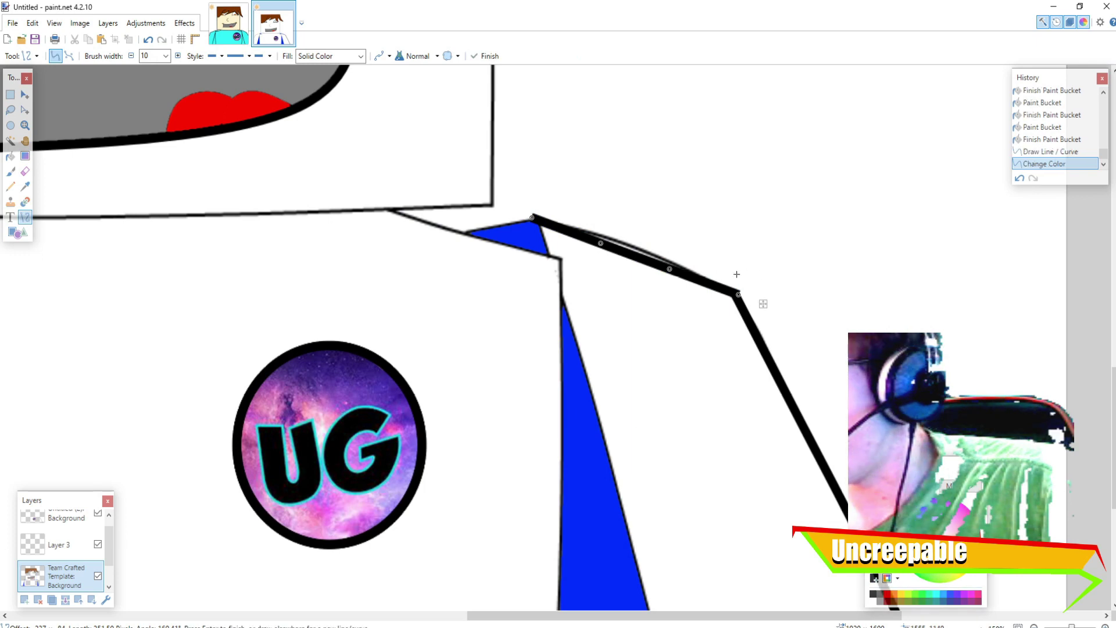
left_click_drag(672, 272, 674, 262)
left_click_drag(601, 243, 601, 233)
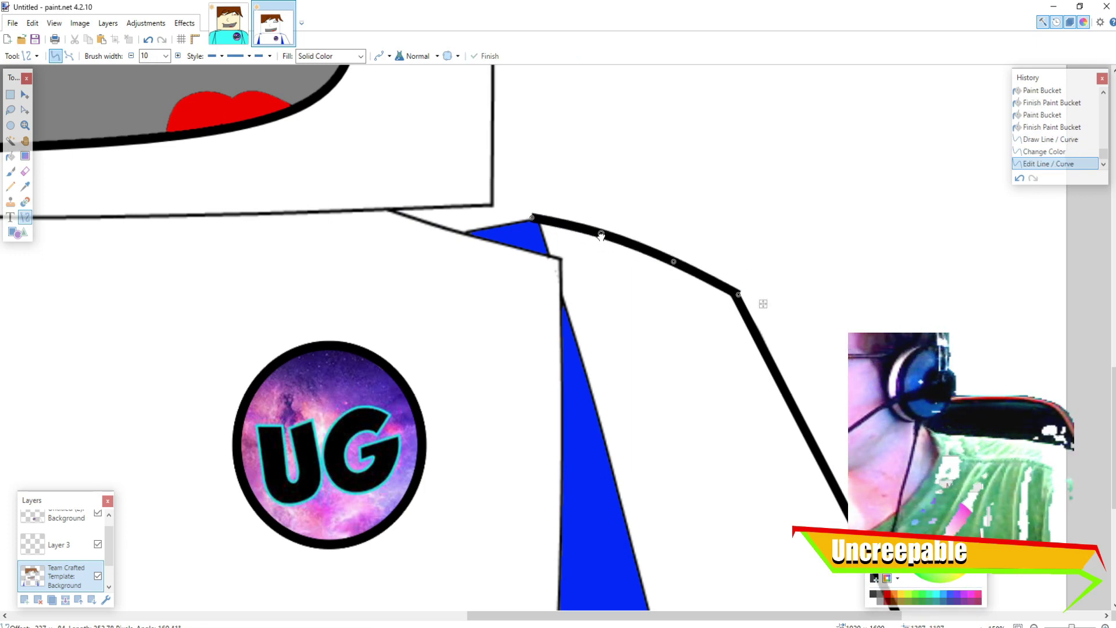
left_click_drag(536, 218, 535, 222)
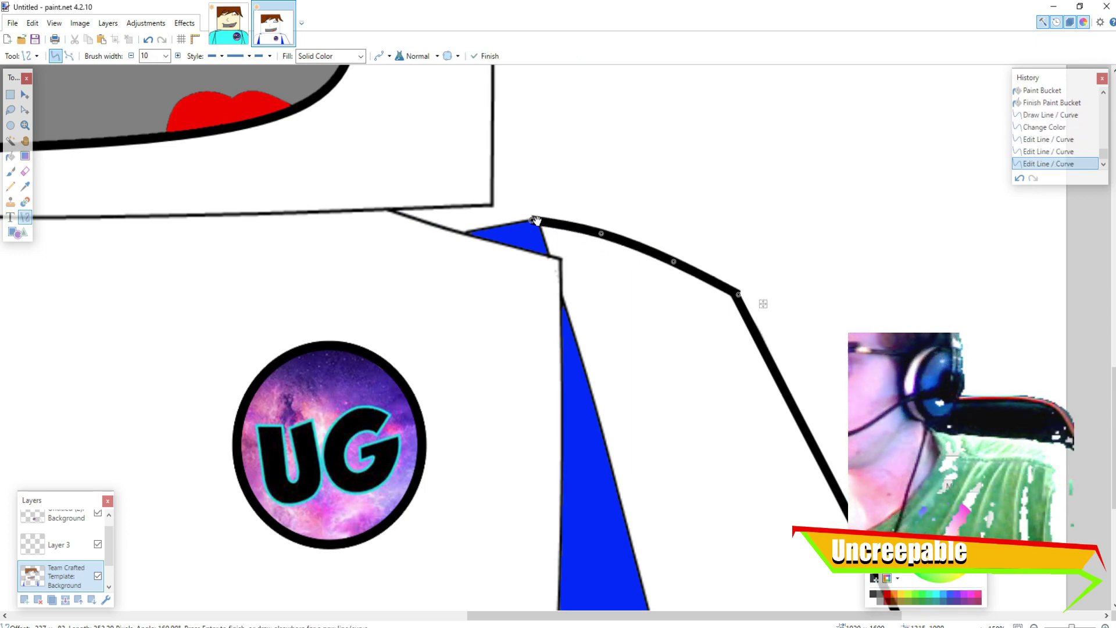
scroll(54, 206, "down", 2)
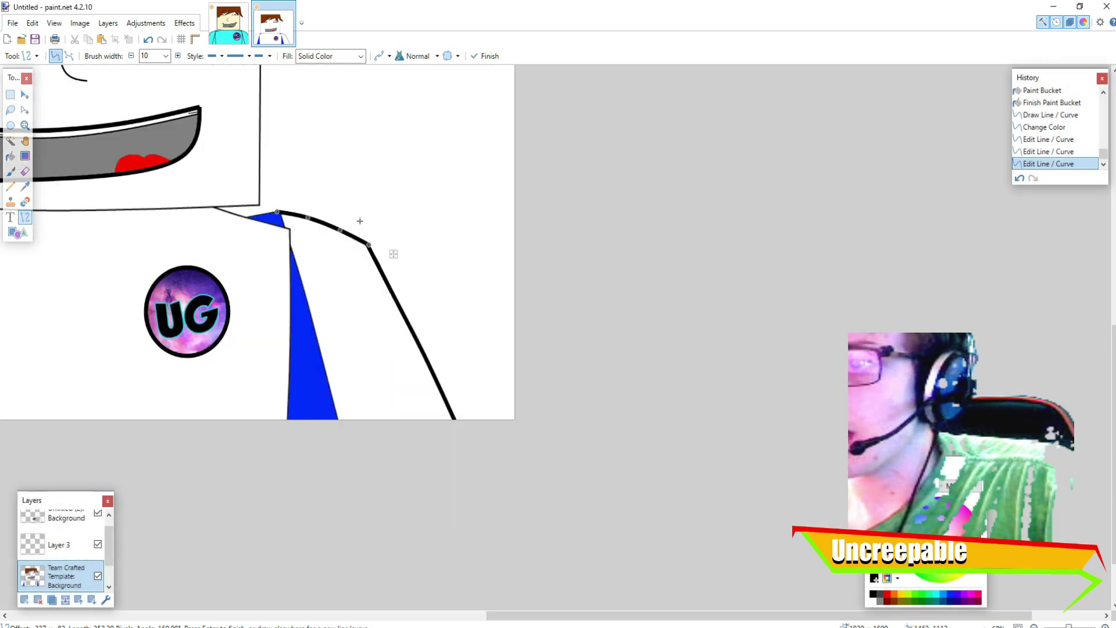
left_click_drag(368, 245, 368, 246)
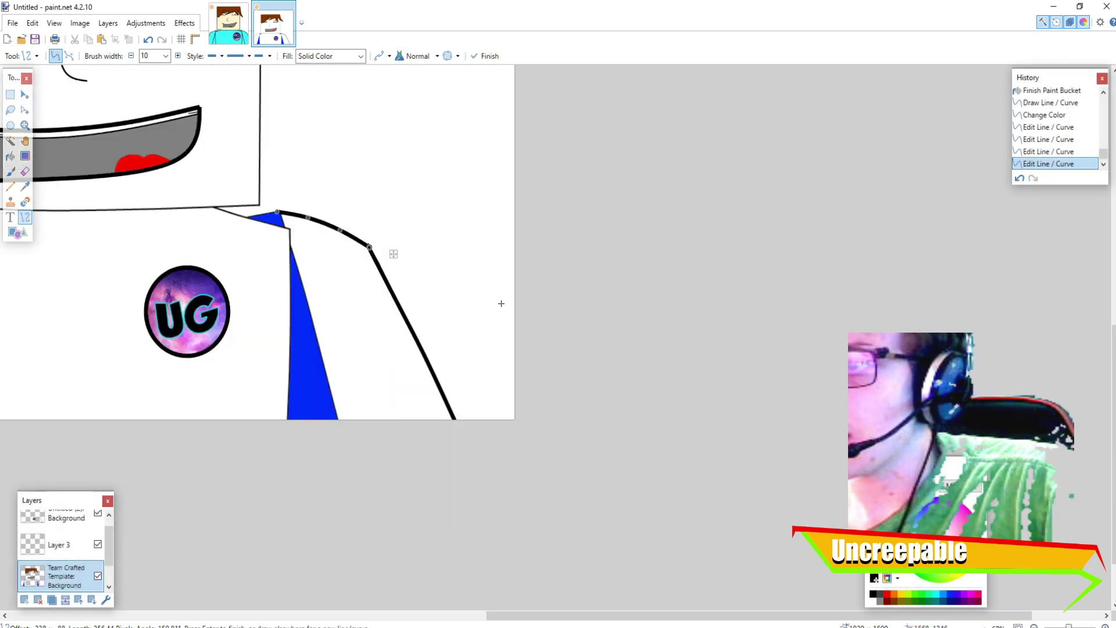
Step: Finish the shoulder curve, try filling the right arm with blue using the Paint Bucket, and undo the fill
left_click(500, 302)
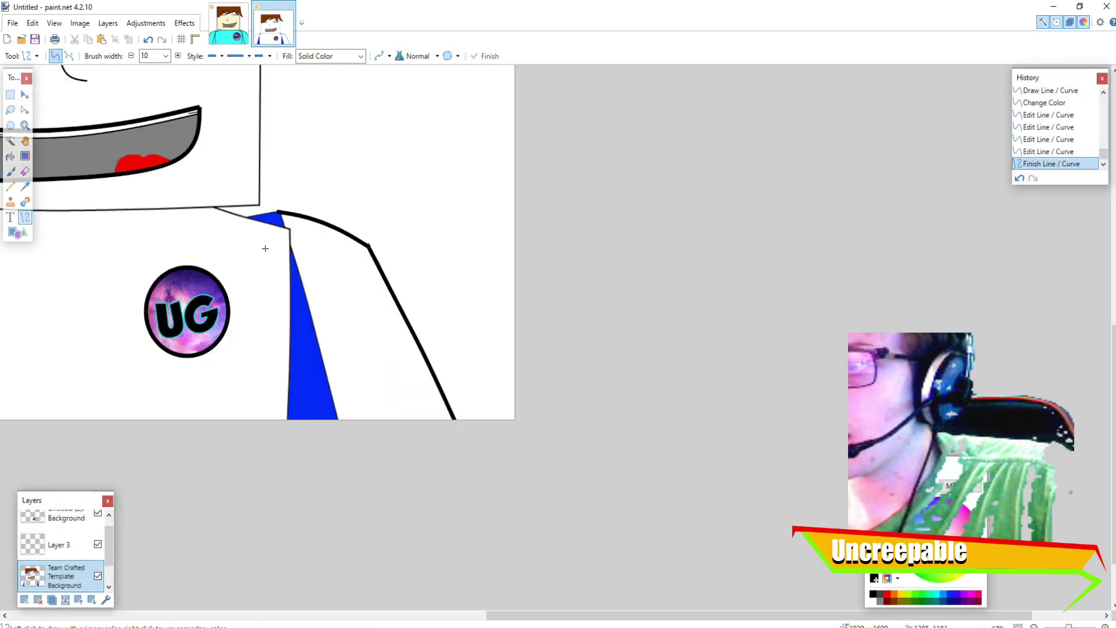
left_click(10, 156)
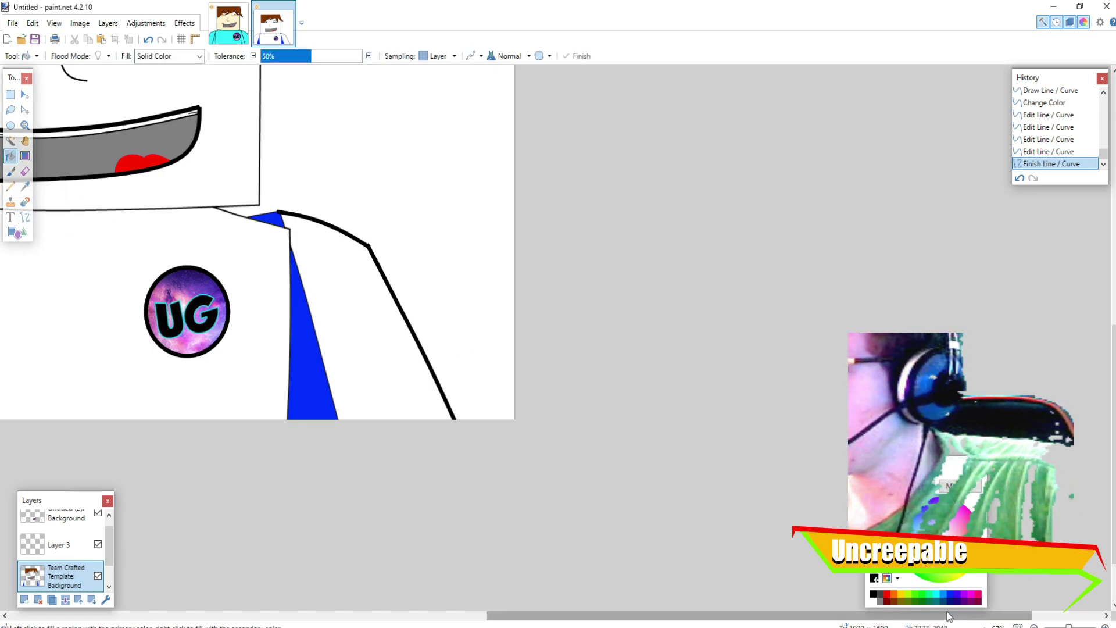
left_click(331, 319)
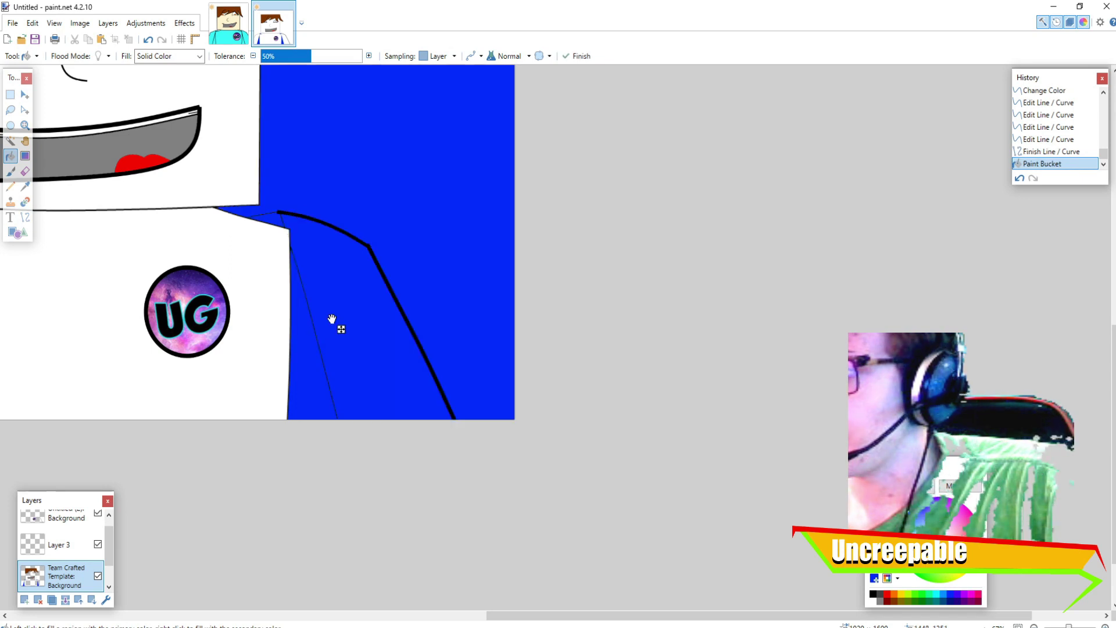
left_click(149, 40)
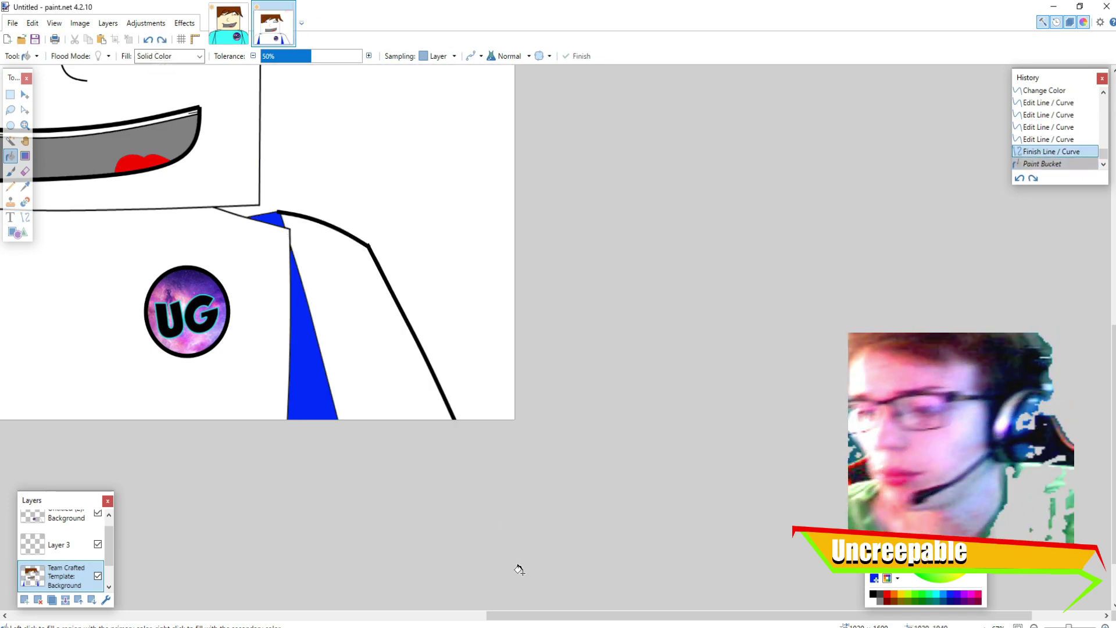
Step: Fill the face with the Paint Bucket and adjust the fill colour to a light peach skin tone
left_click_drag(519, 615, 336, 584)
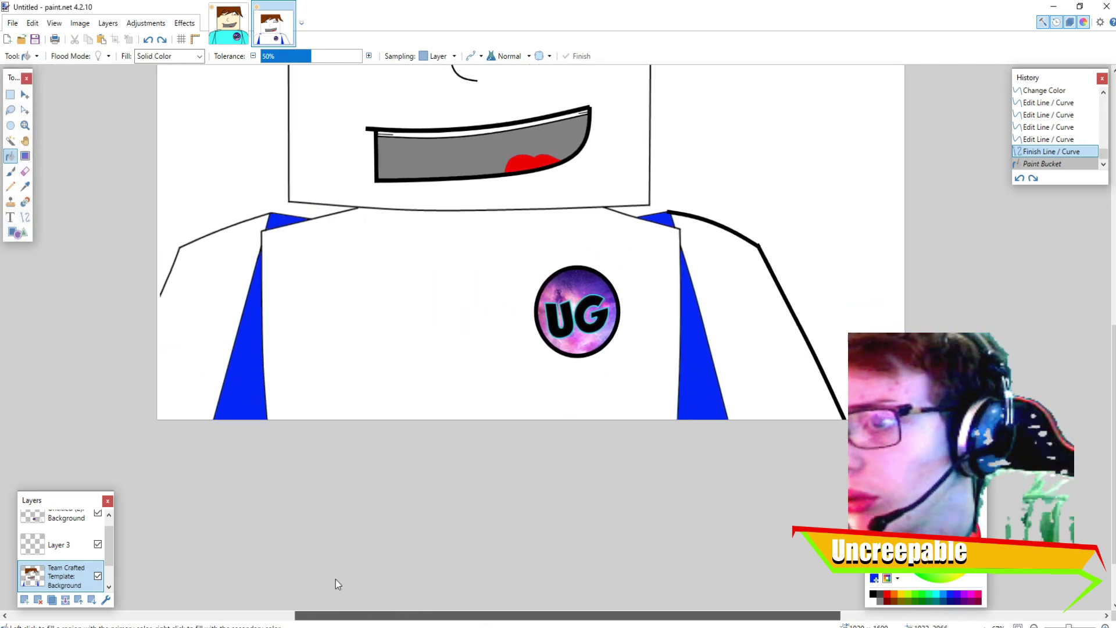
scroll(422, 411, "up", 3)
scroll(560, 339, "down", 4)
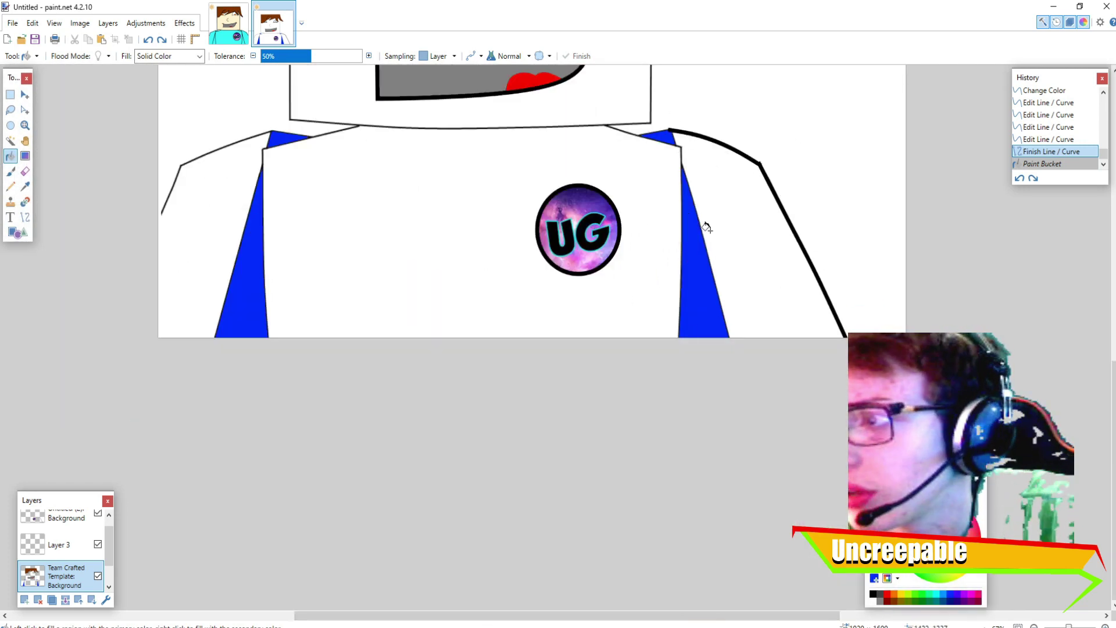
scroll(688, 283, "up", 4)
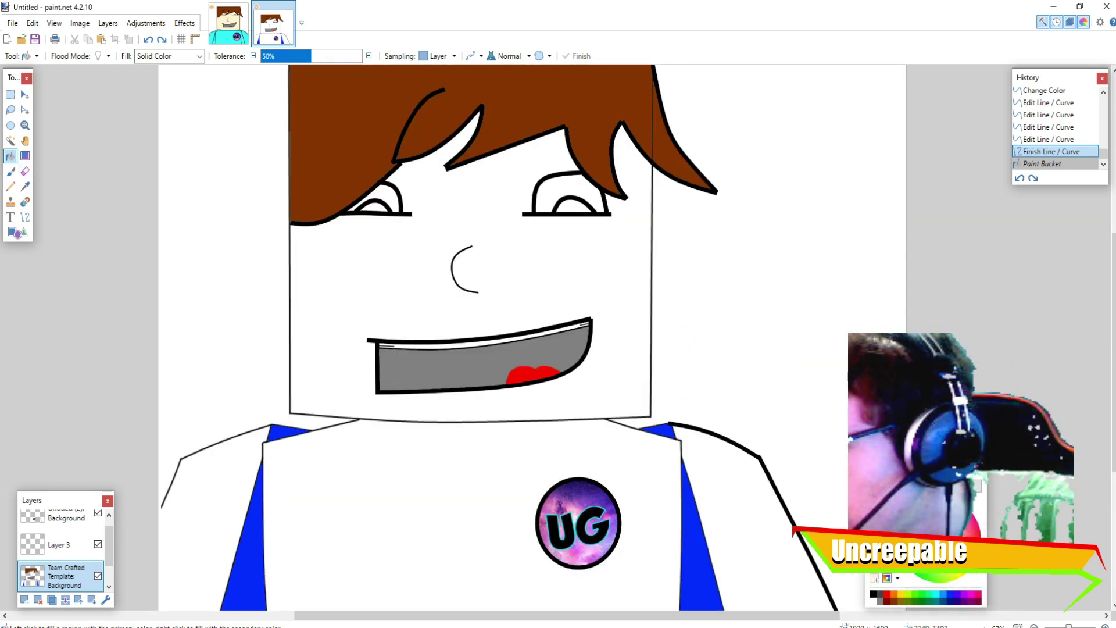
left_click(478, 261)
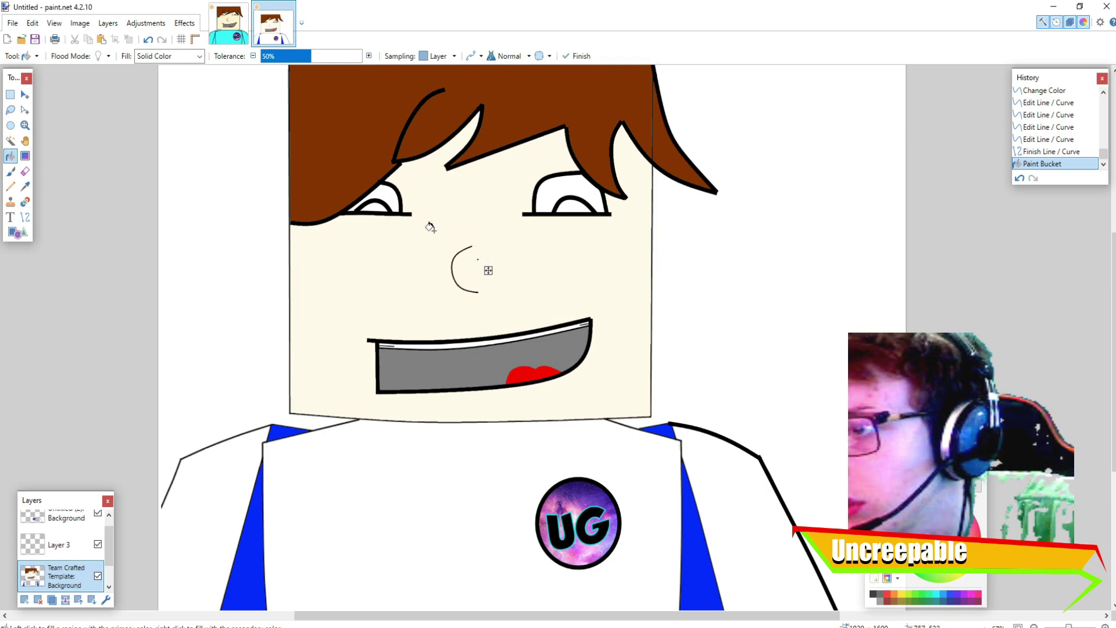
scroll(445, 349, "down", 2)
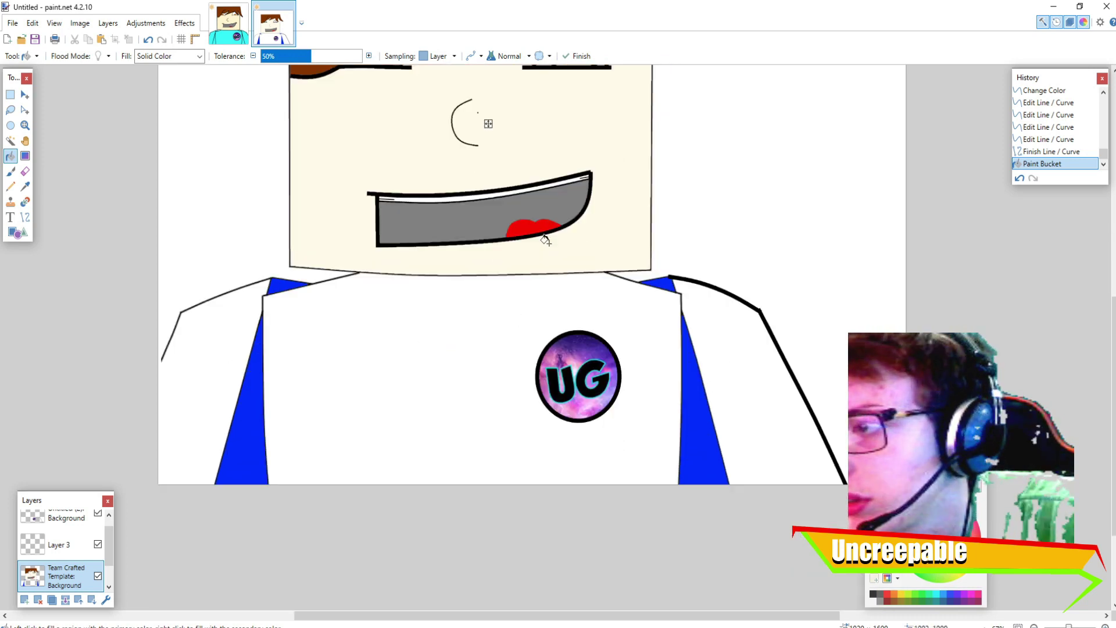
scroll(544, 239, "up", 2)
scroll(545, 239, "up", 2)
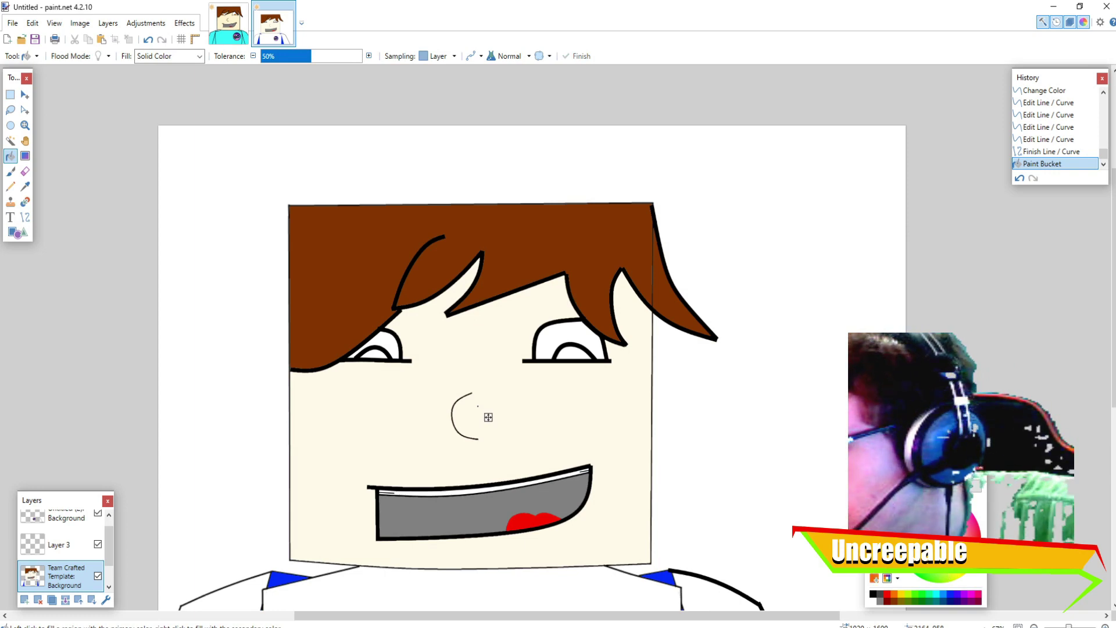
left_click(489, 417)
key("x")
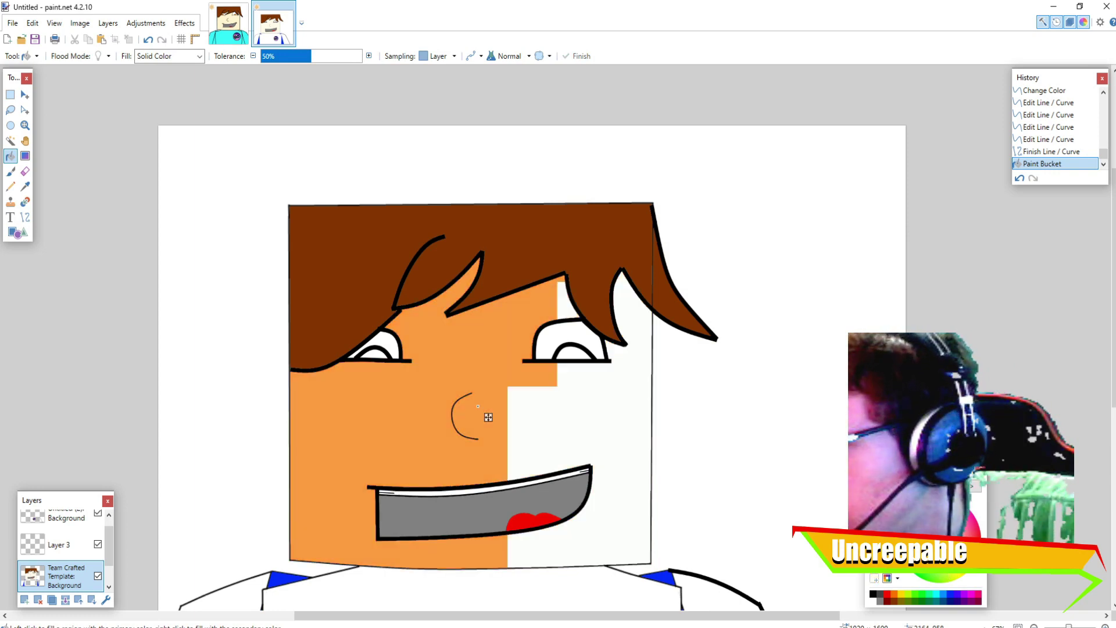
key("x")
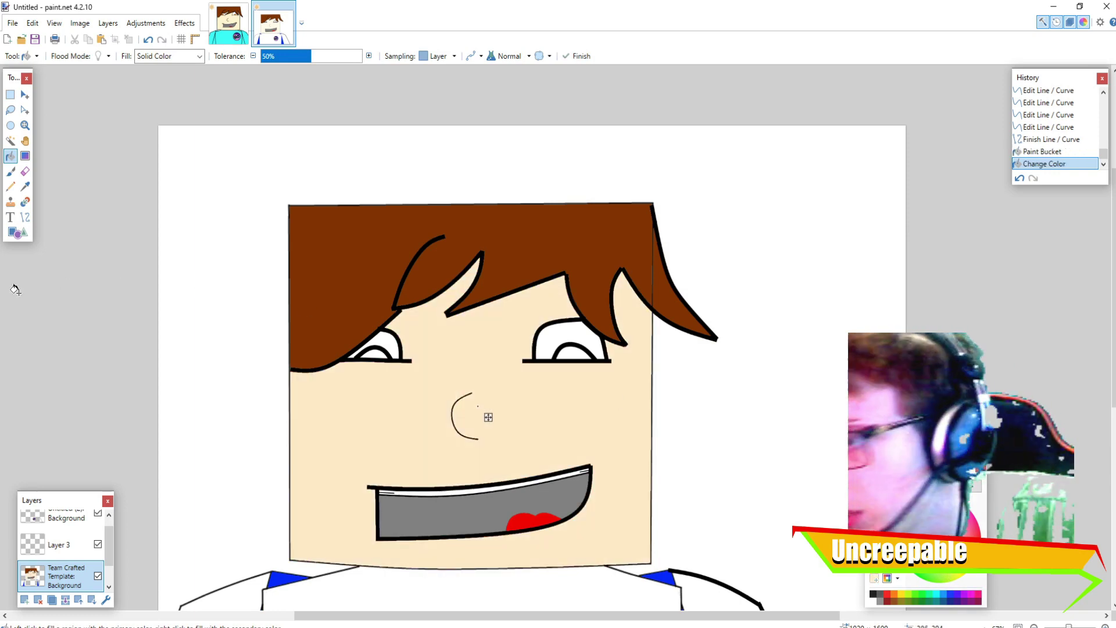
left_click(40, 341)
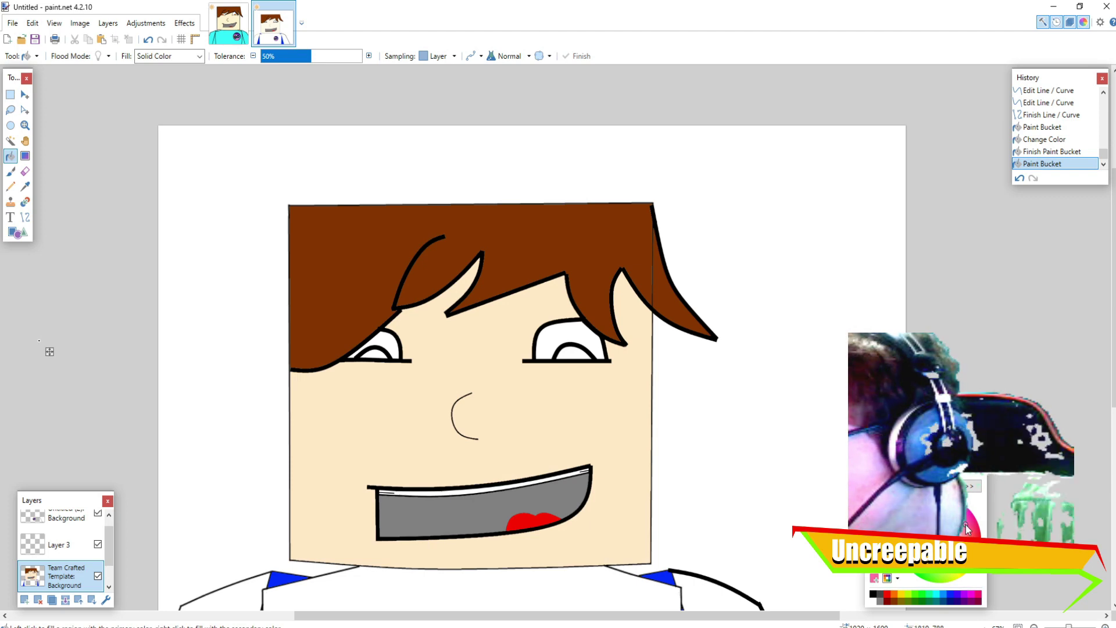
Step: Fill the irises of both eyes with golden yellow, undoing the misplaced fill of the black outlines
left_click(903, 596)
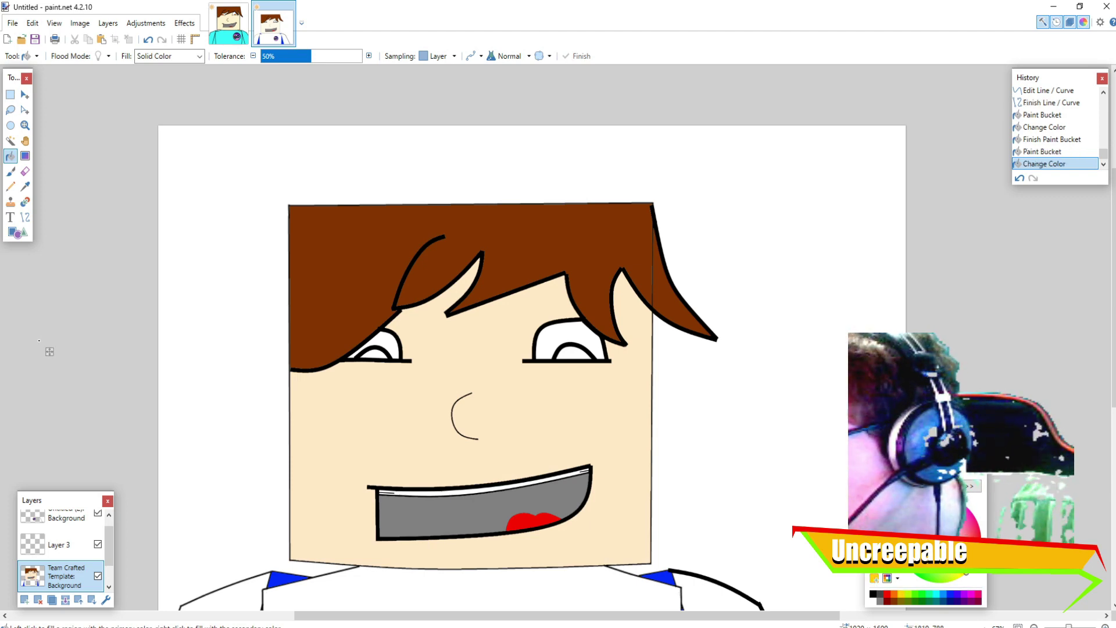
left_click(575, 355)
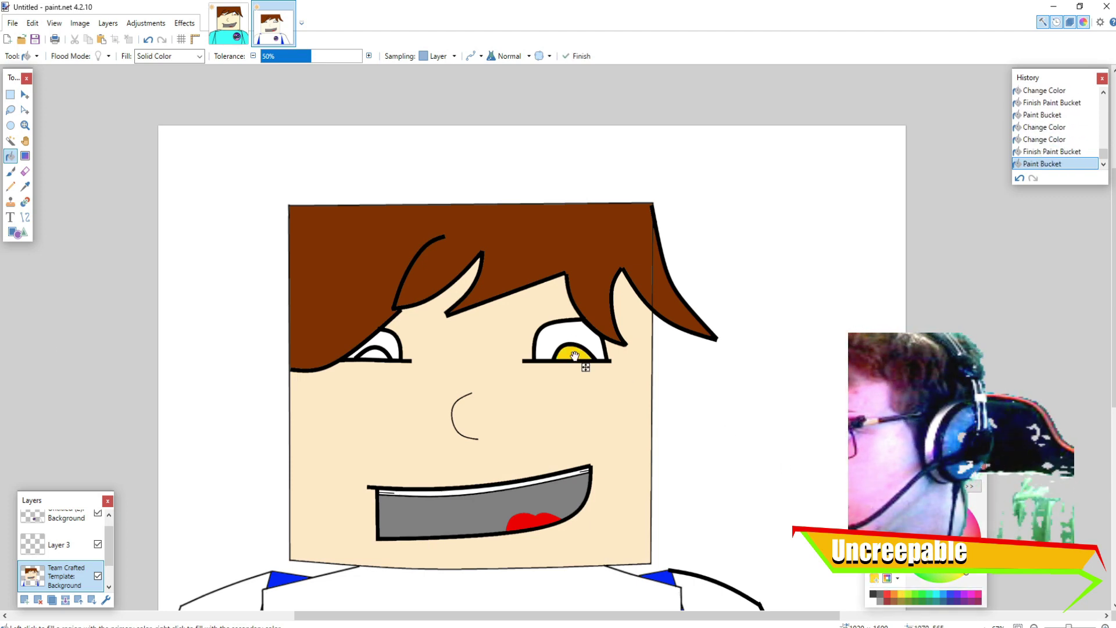
left_click(373, 356)
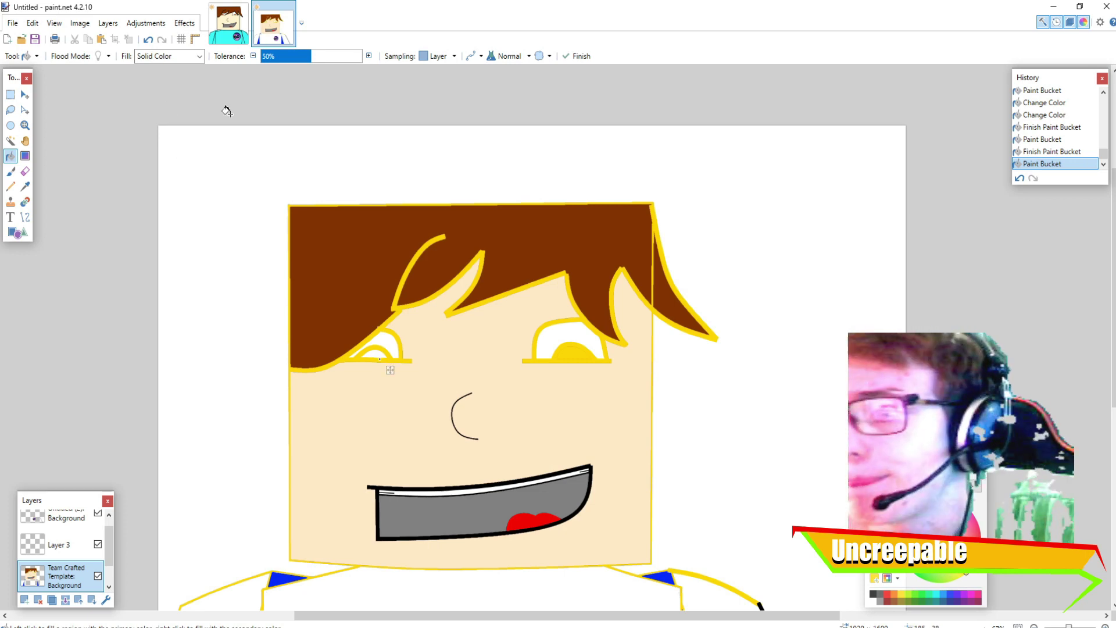
left_click(148, 39)
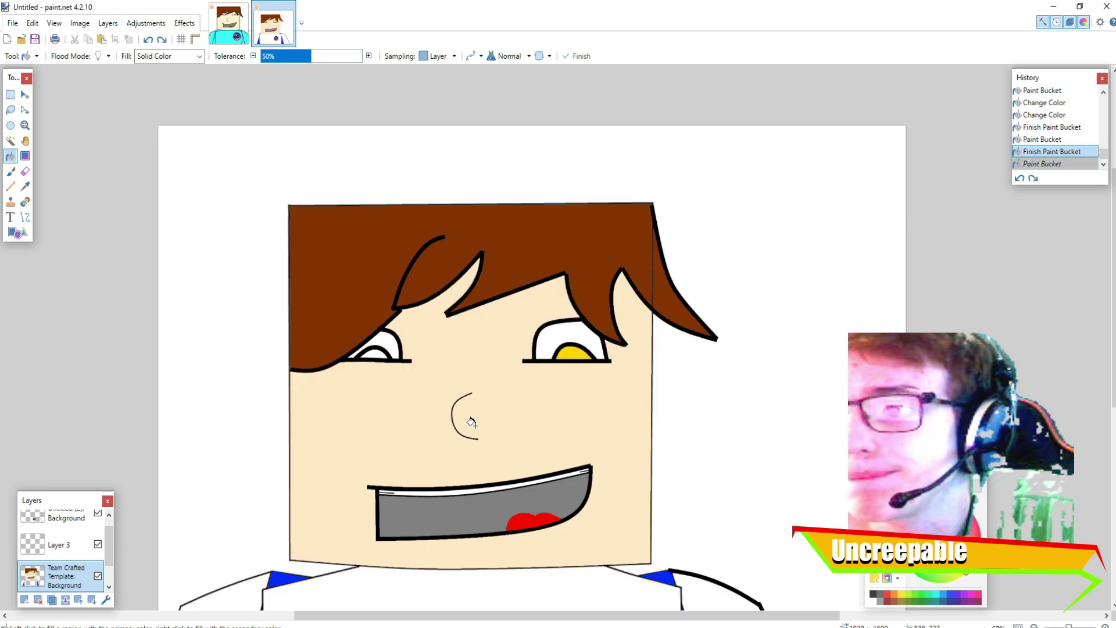
scroll(361, 355, "up", 3)
left_click(344, 329)
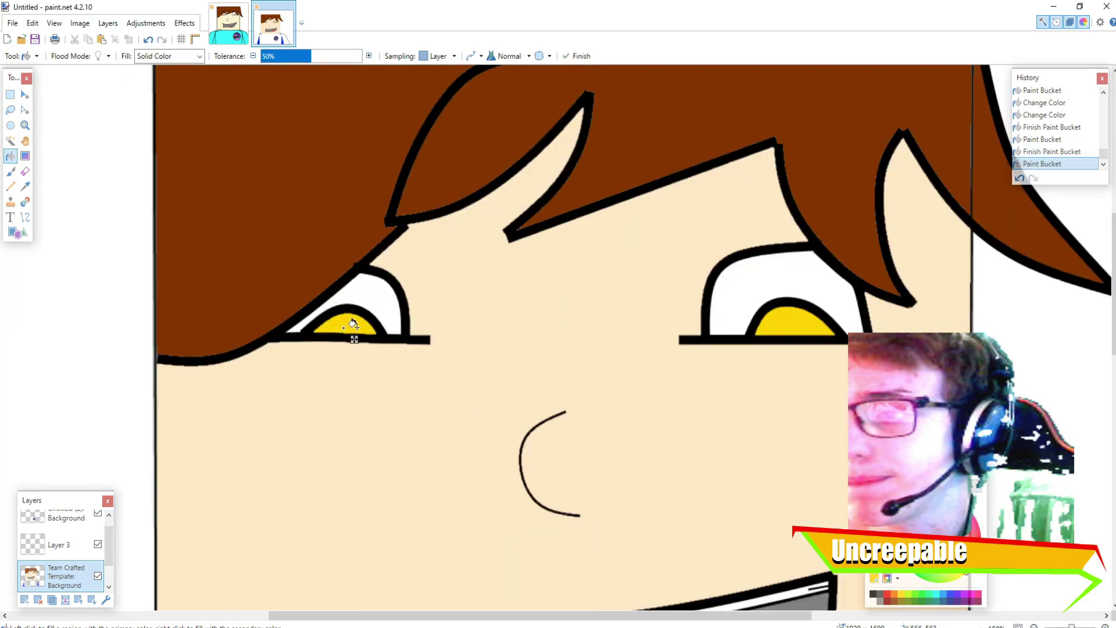
Step: Draw a short black curved smile line with brush width 10 around each corner of the mouth
scroll(346, 327, "down", 5)
scroll(550, 337, "up", 3)
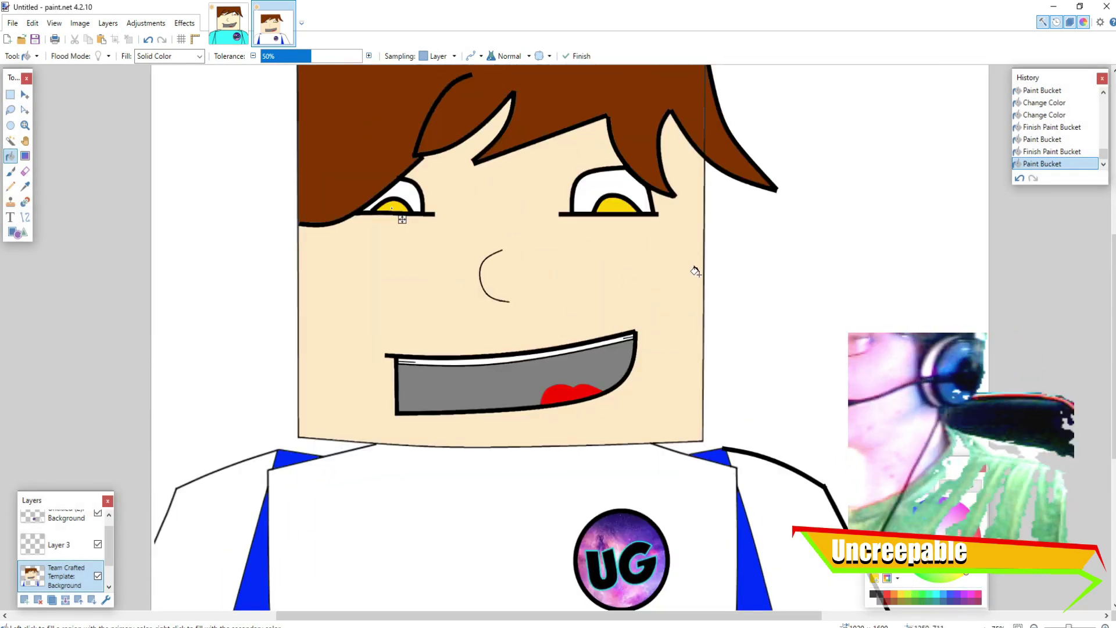
scroll(692, 383, "down", 2)
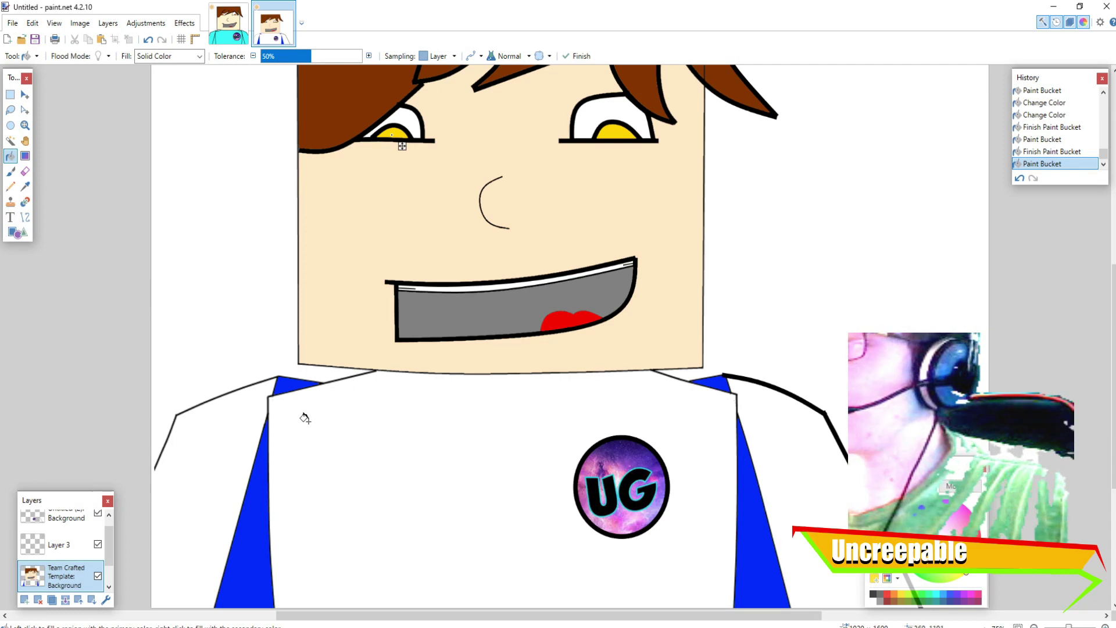
scroll(540, 299, "up", 2)
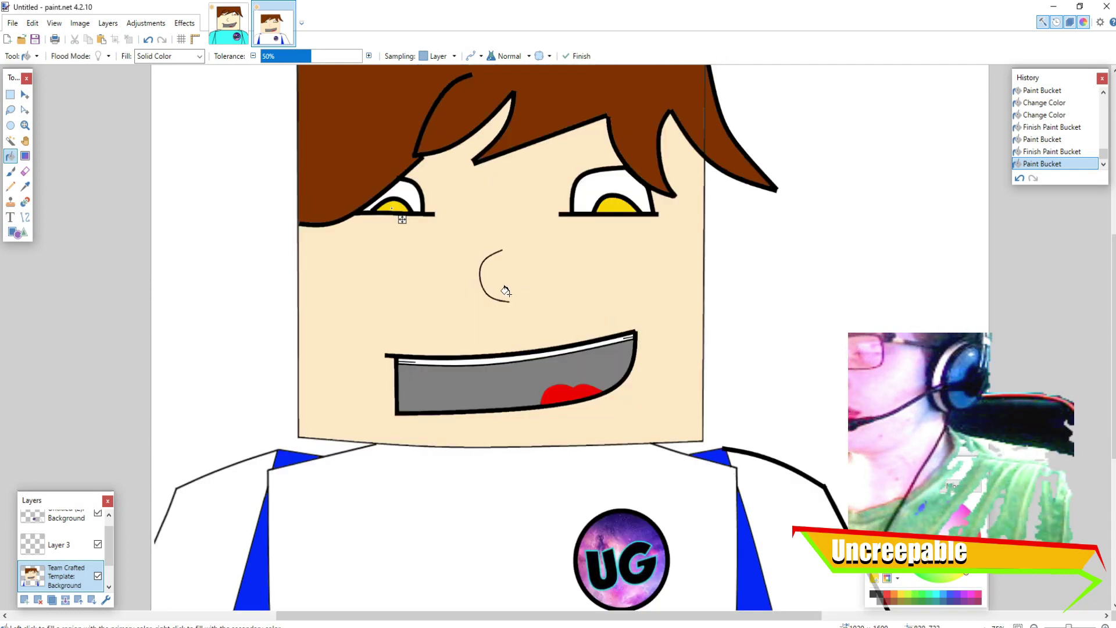
left_click(25, 218)
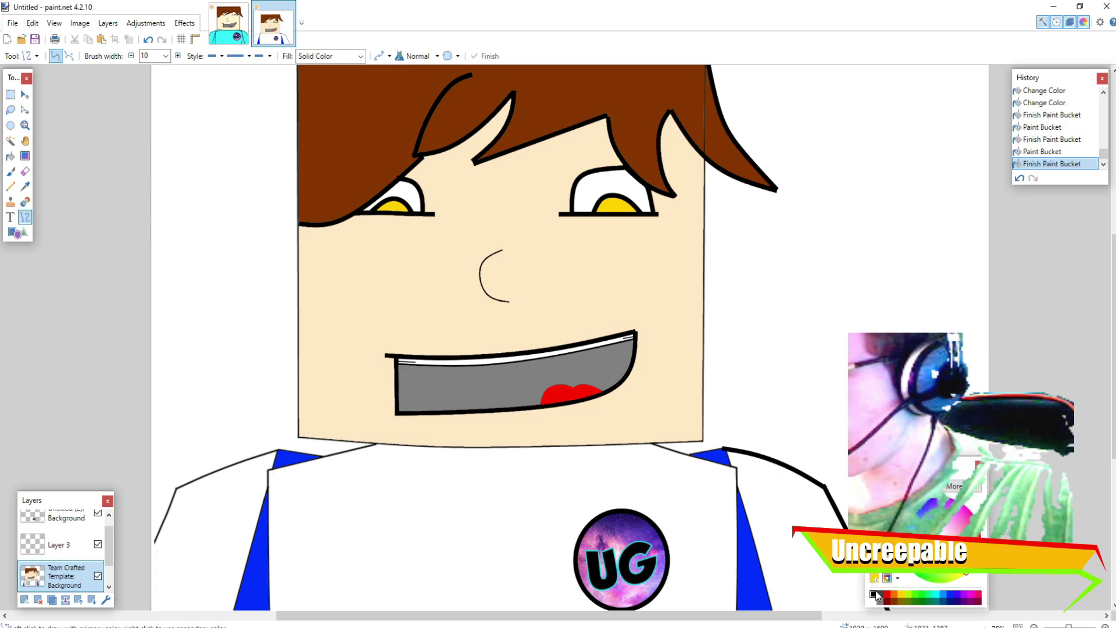
mouse_move(626, 323)
left_mouse_down()
mouse_move(665, 344)
mouse_move(638, 317)
mouse_move(657, 350)
left_mouse_up()
key("Return")
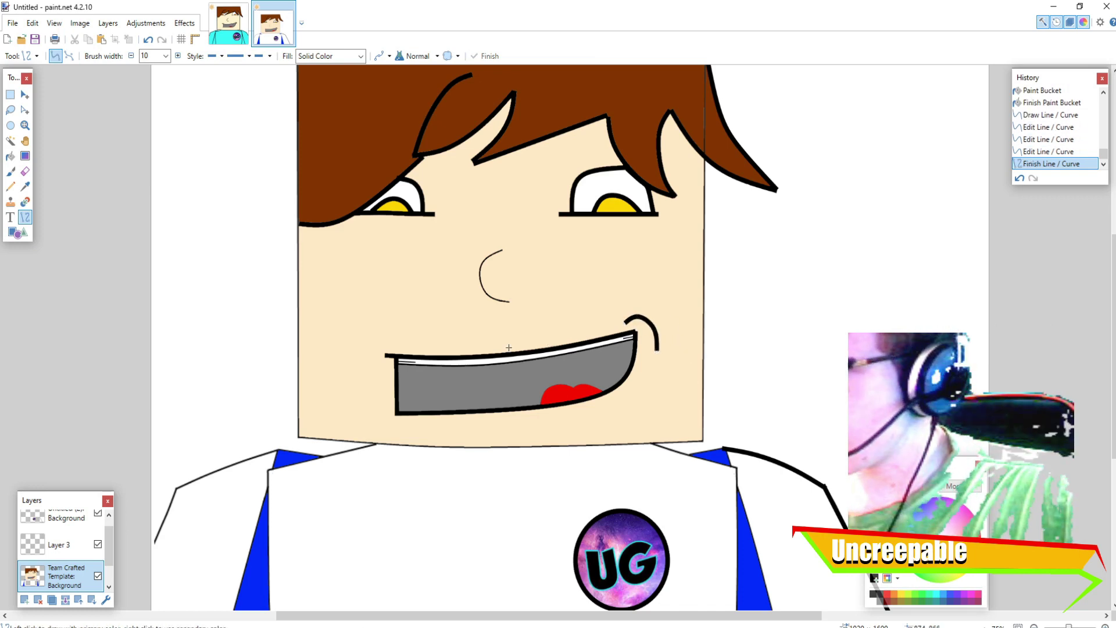
mouse_move(403, 344)
left_mouse_down()
mouse_move(368, 363)
mouse_move(386, 344)
mouse_move(376, 352)
left_mouse_up()
key("Return")
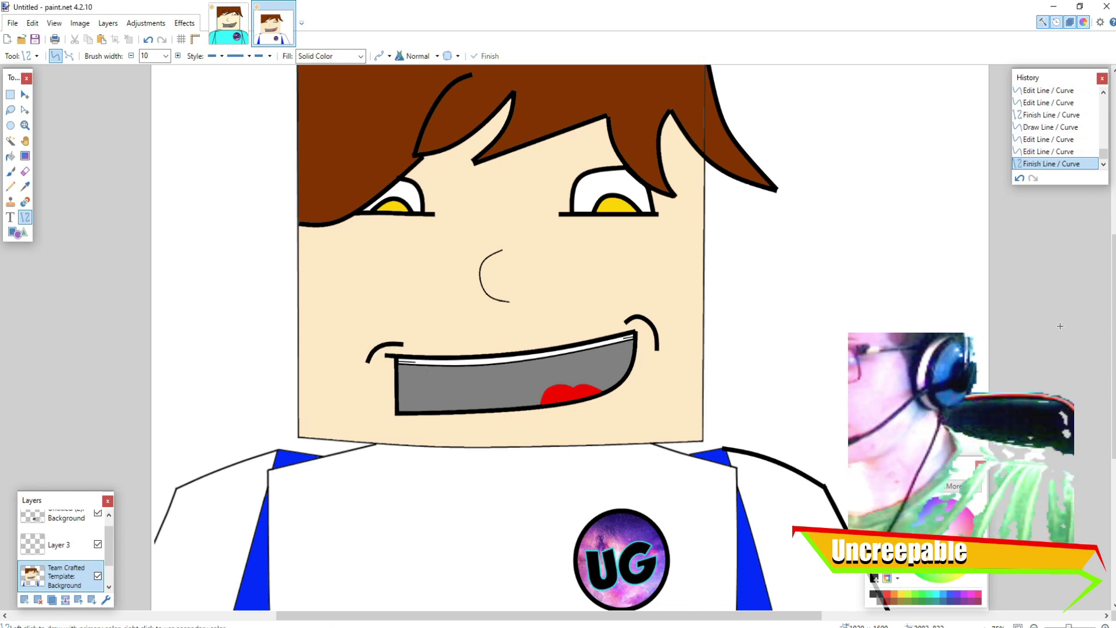
scroll(589, 335, "down", 2)
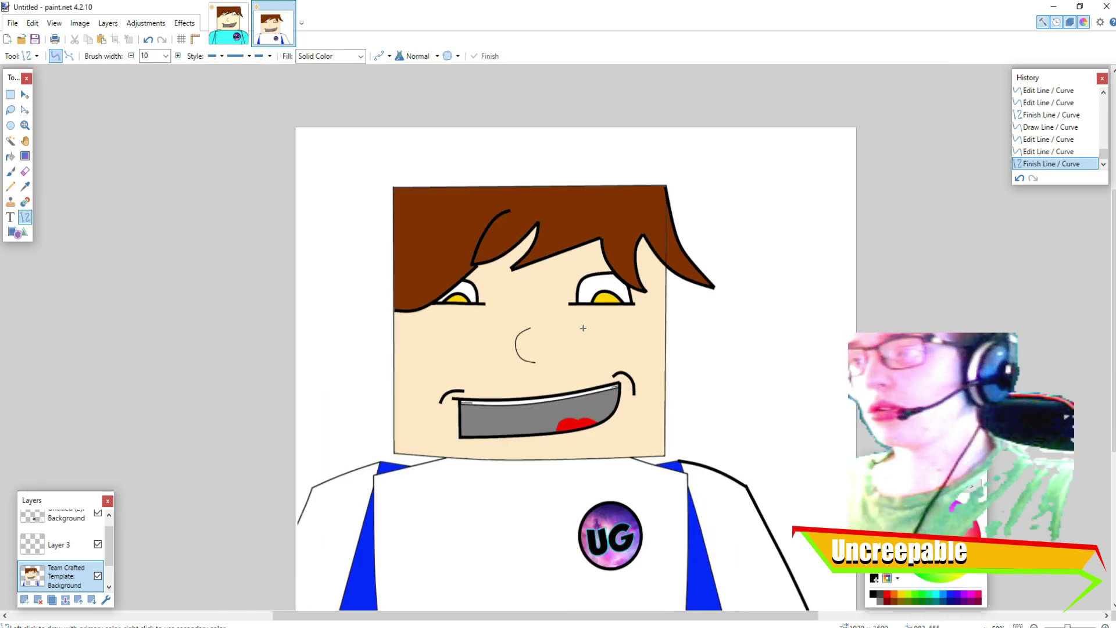
mouse_move(558, 627)
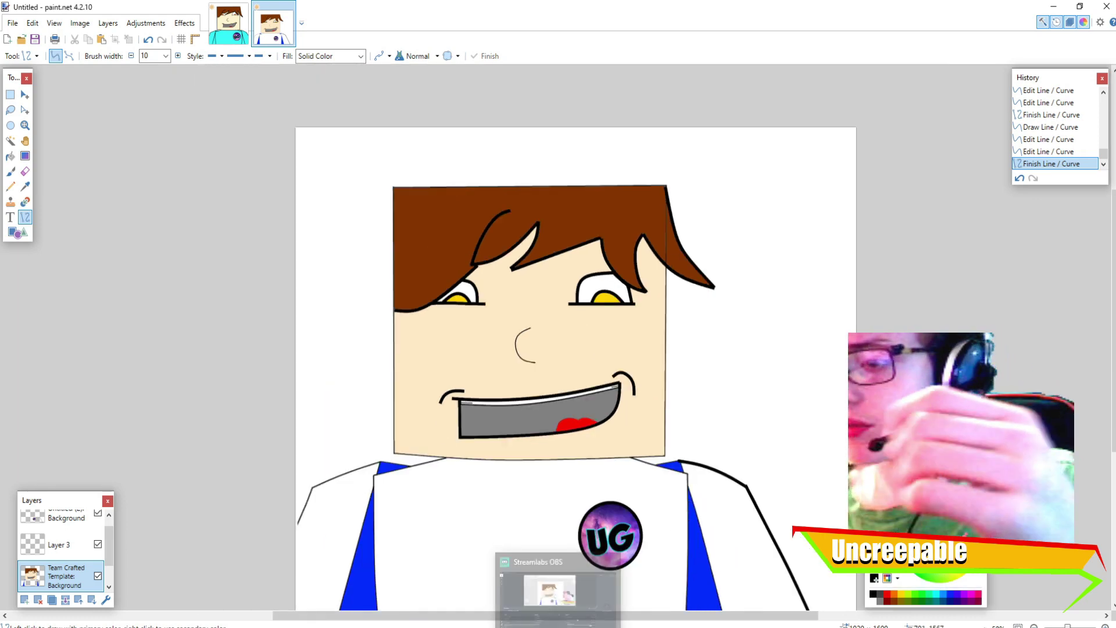